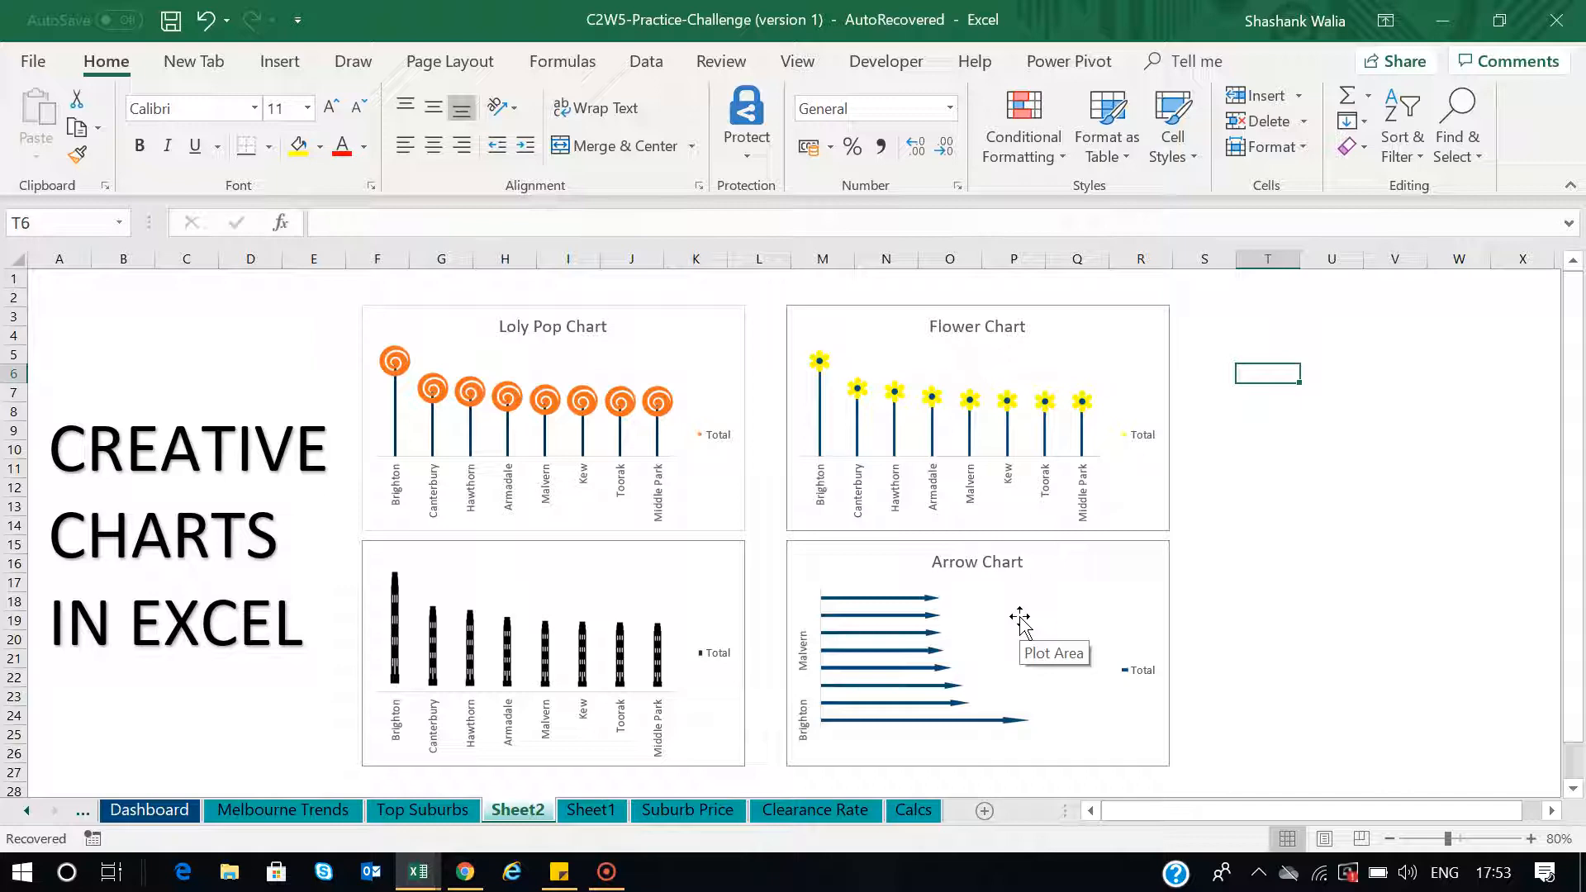
Insert a Line with Markers chart from the suburb names and highest prices in A2:B9 on Sheet1
left_click(589, 812)
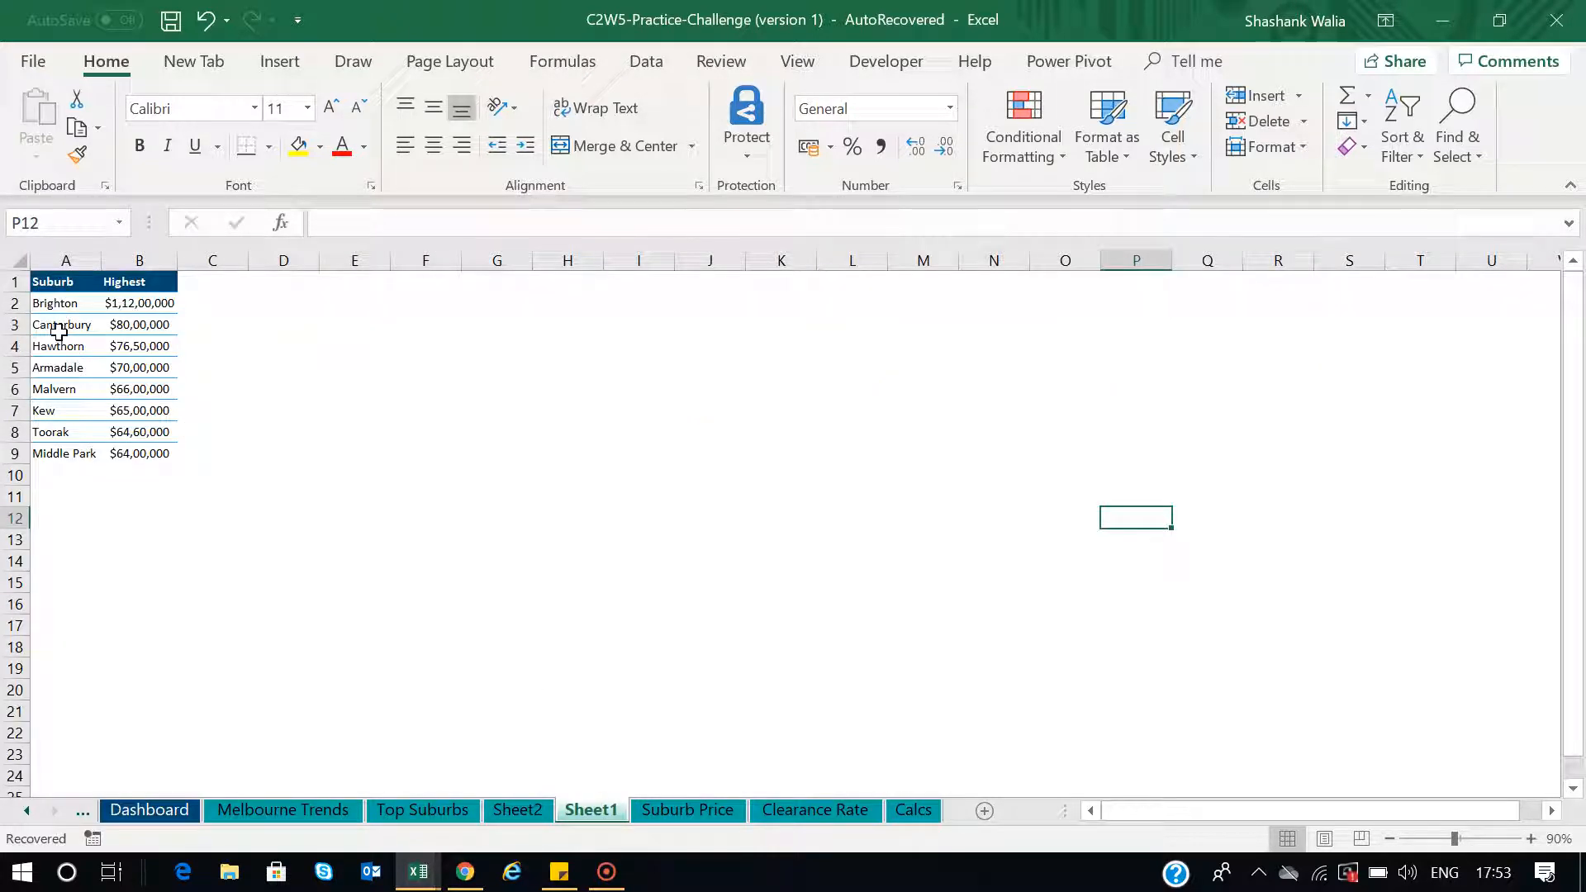
left_click_drag(63, 304, 157, 448)
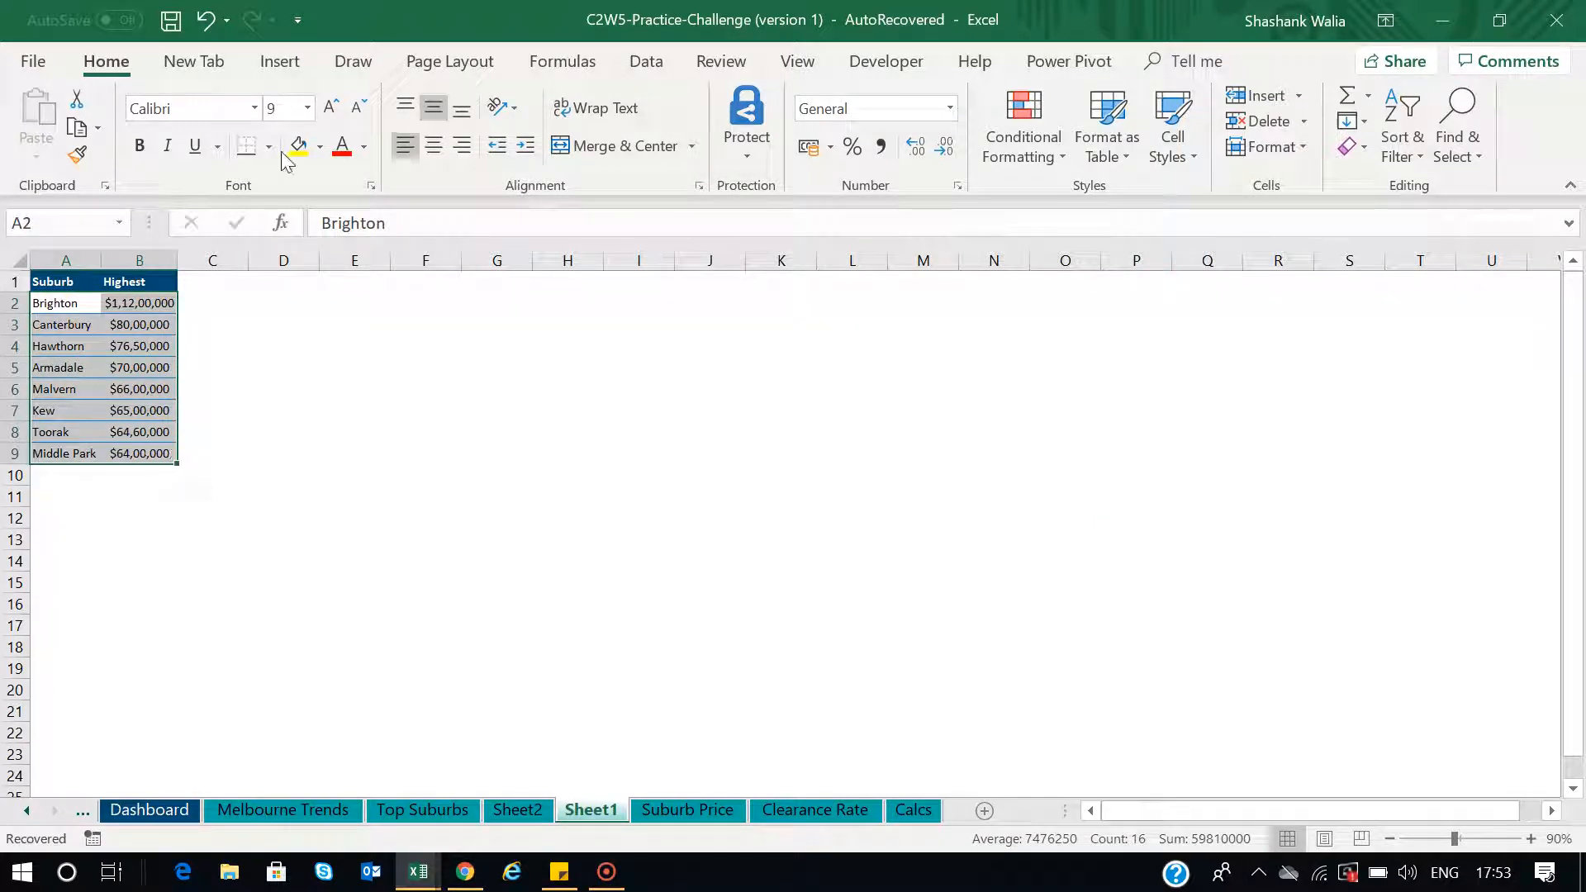
left_click(280, 68)
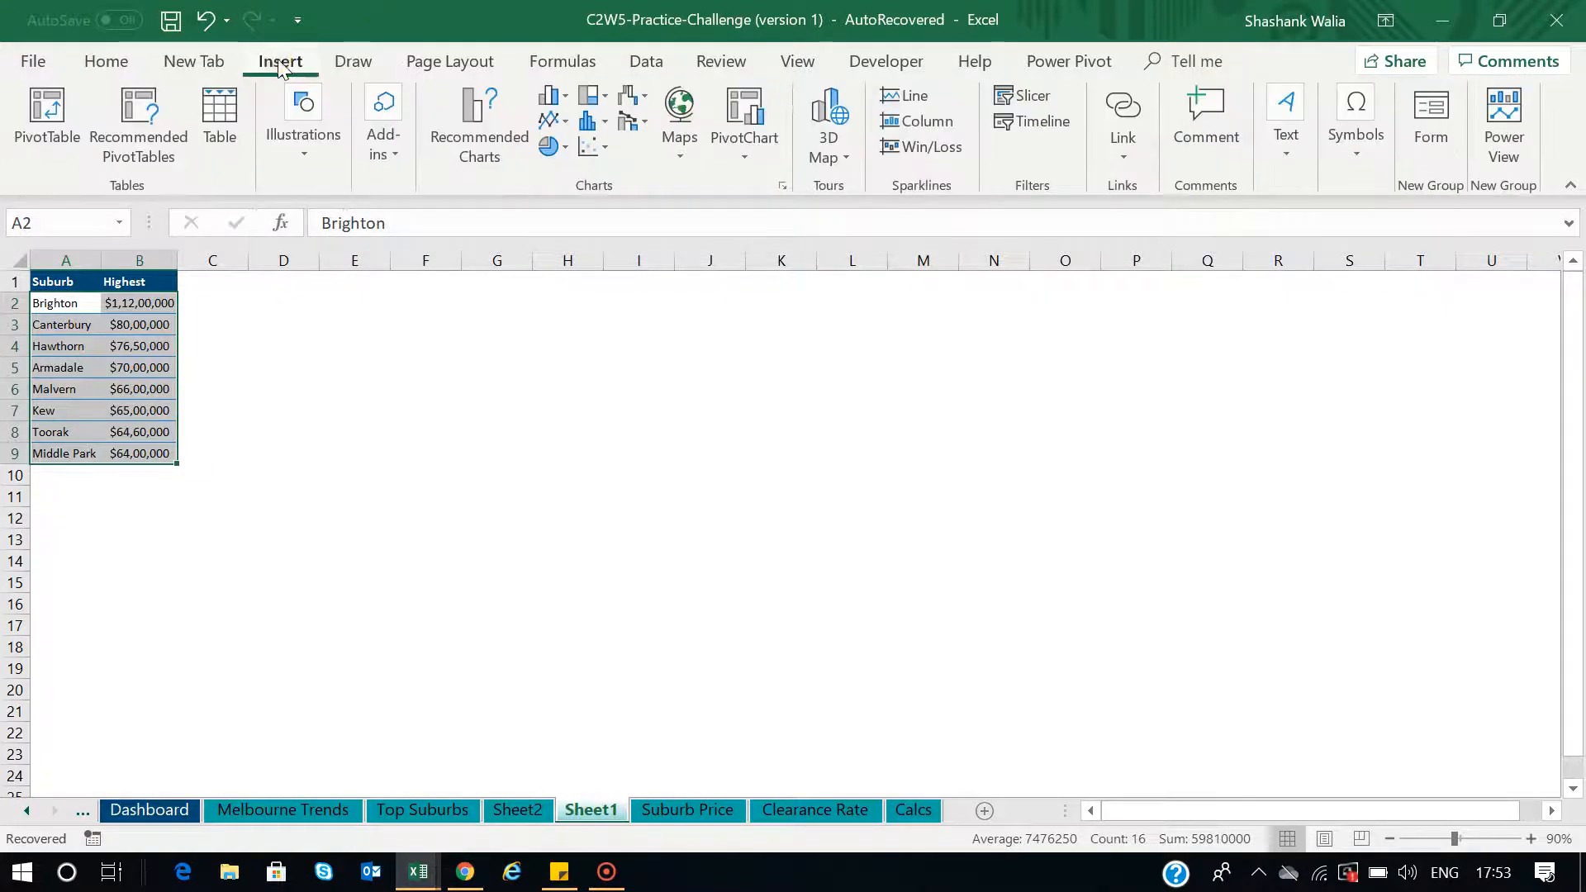
left_click(567, 124)
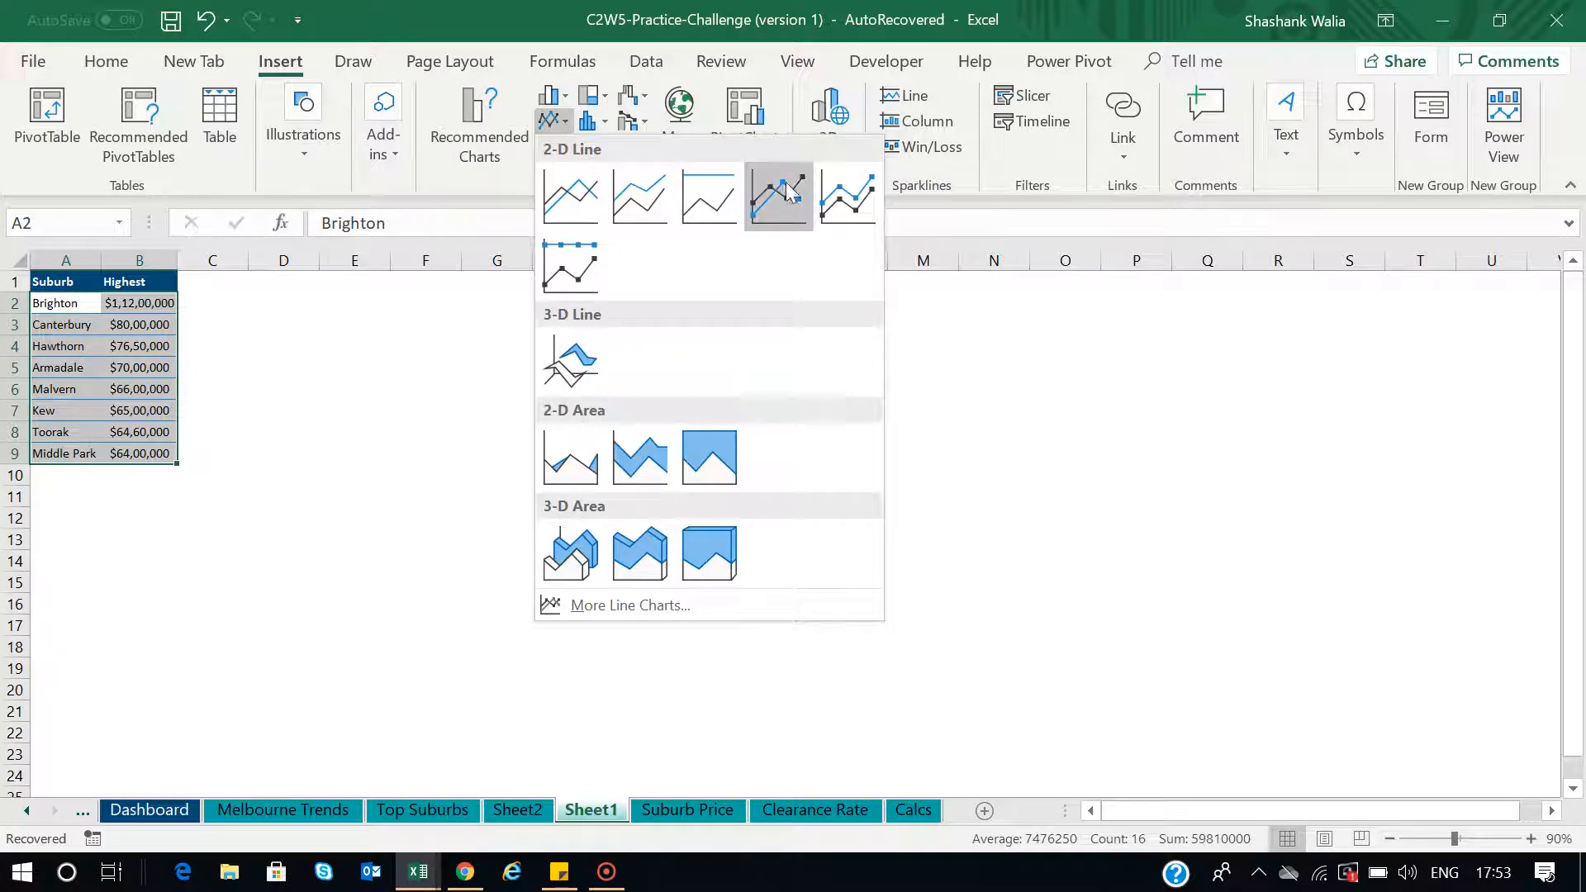
left_click(782, 198)
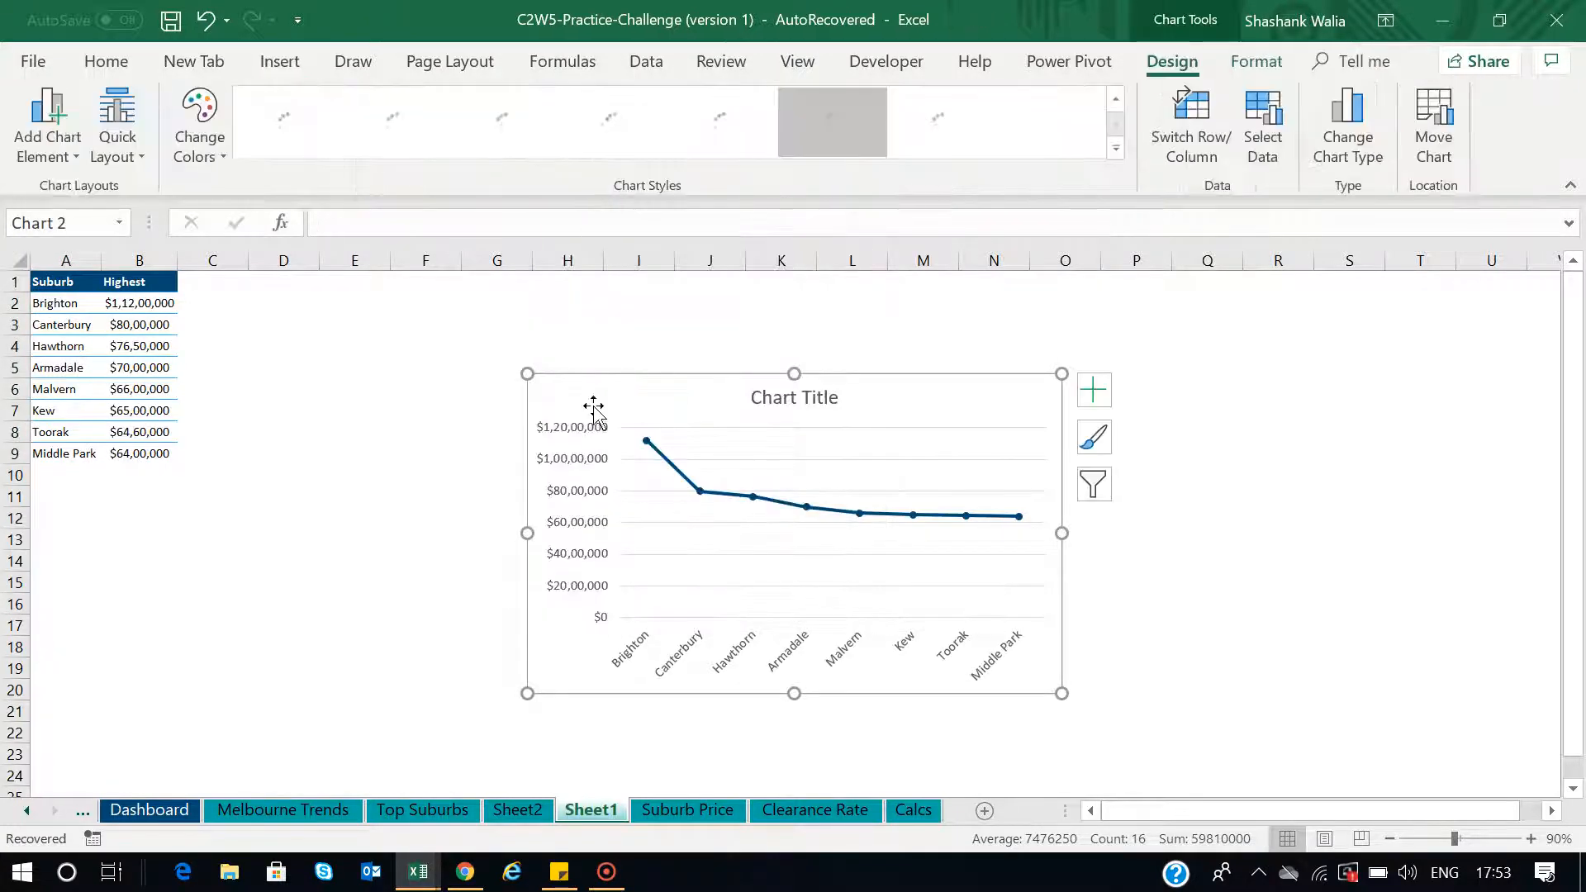
Remove the vertical value axis and the gridlines from the line chart
left_click(581, 435)
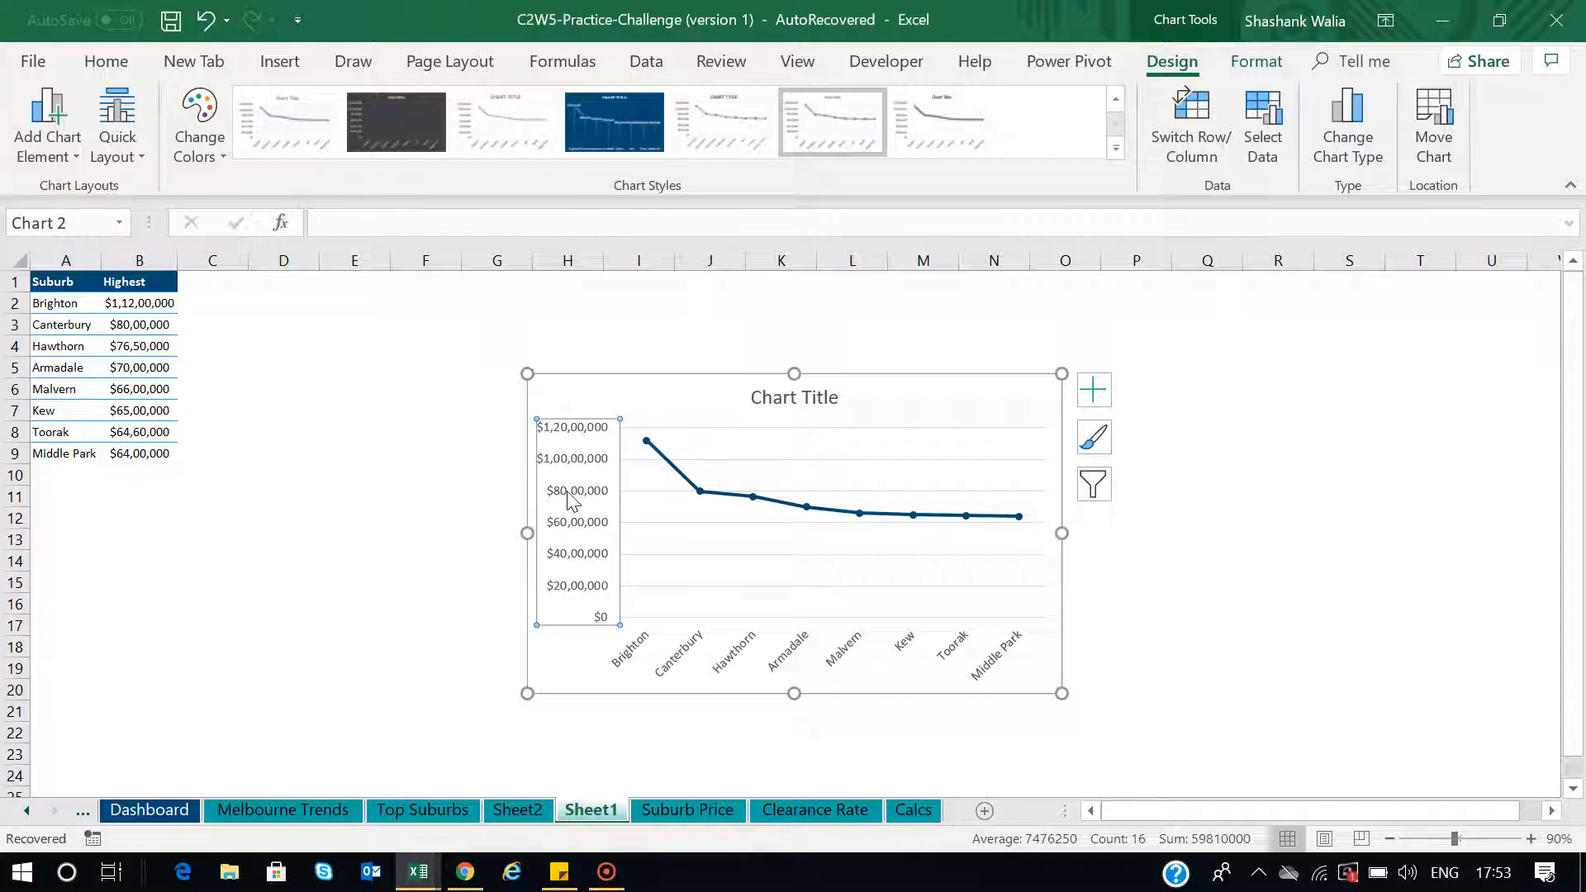
key("Delete")
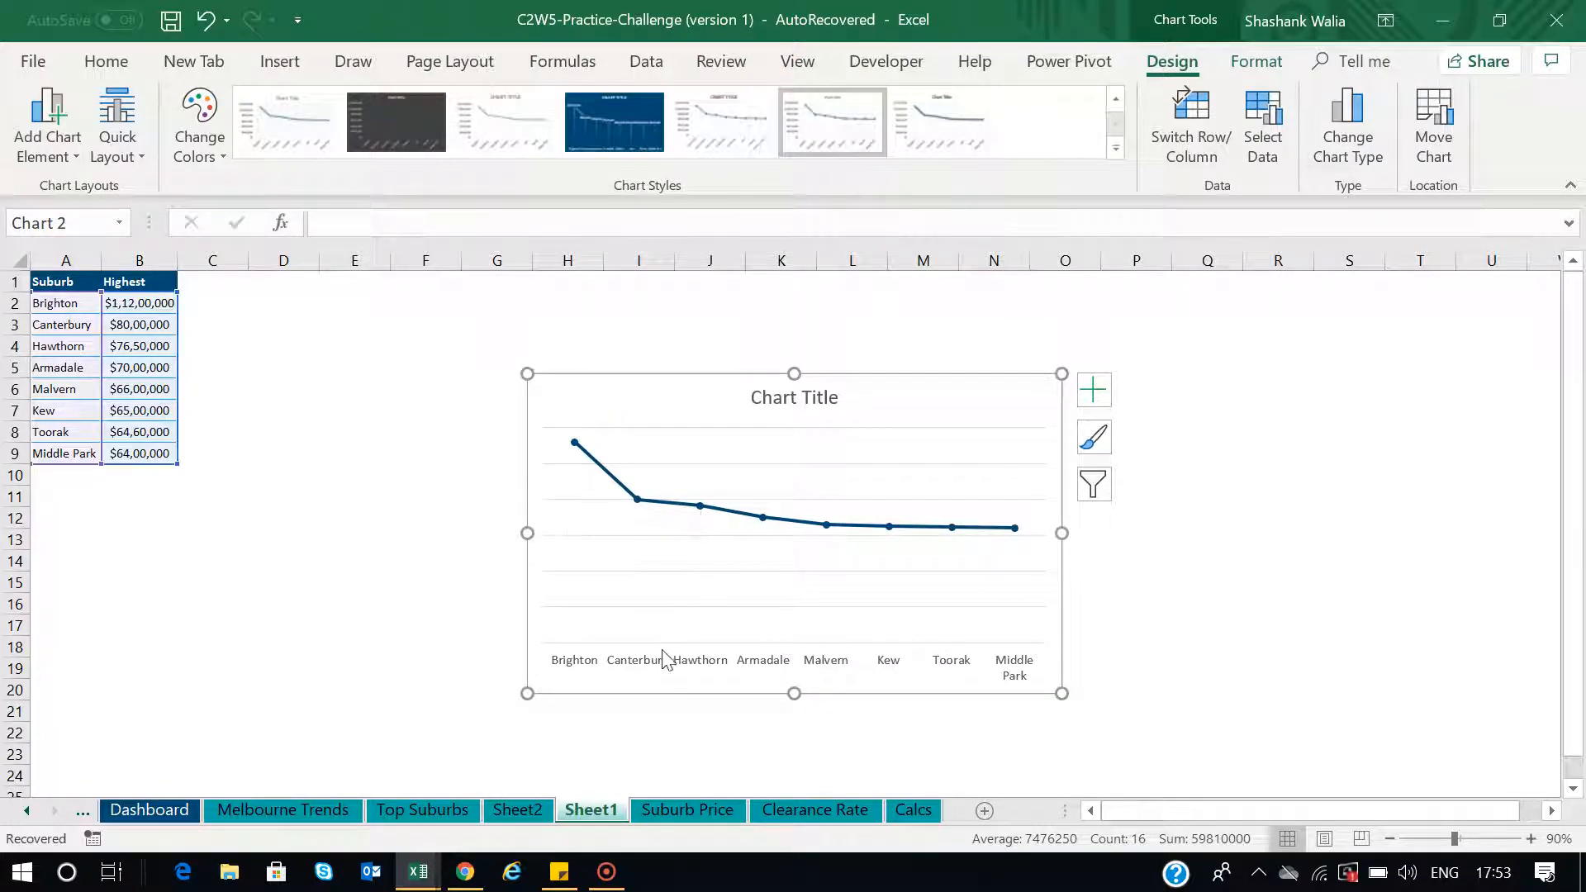
left_click(659, 670)
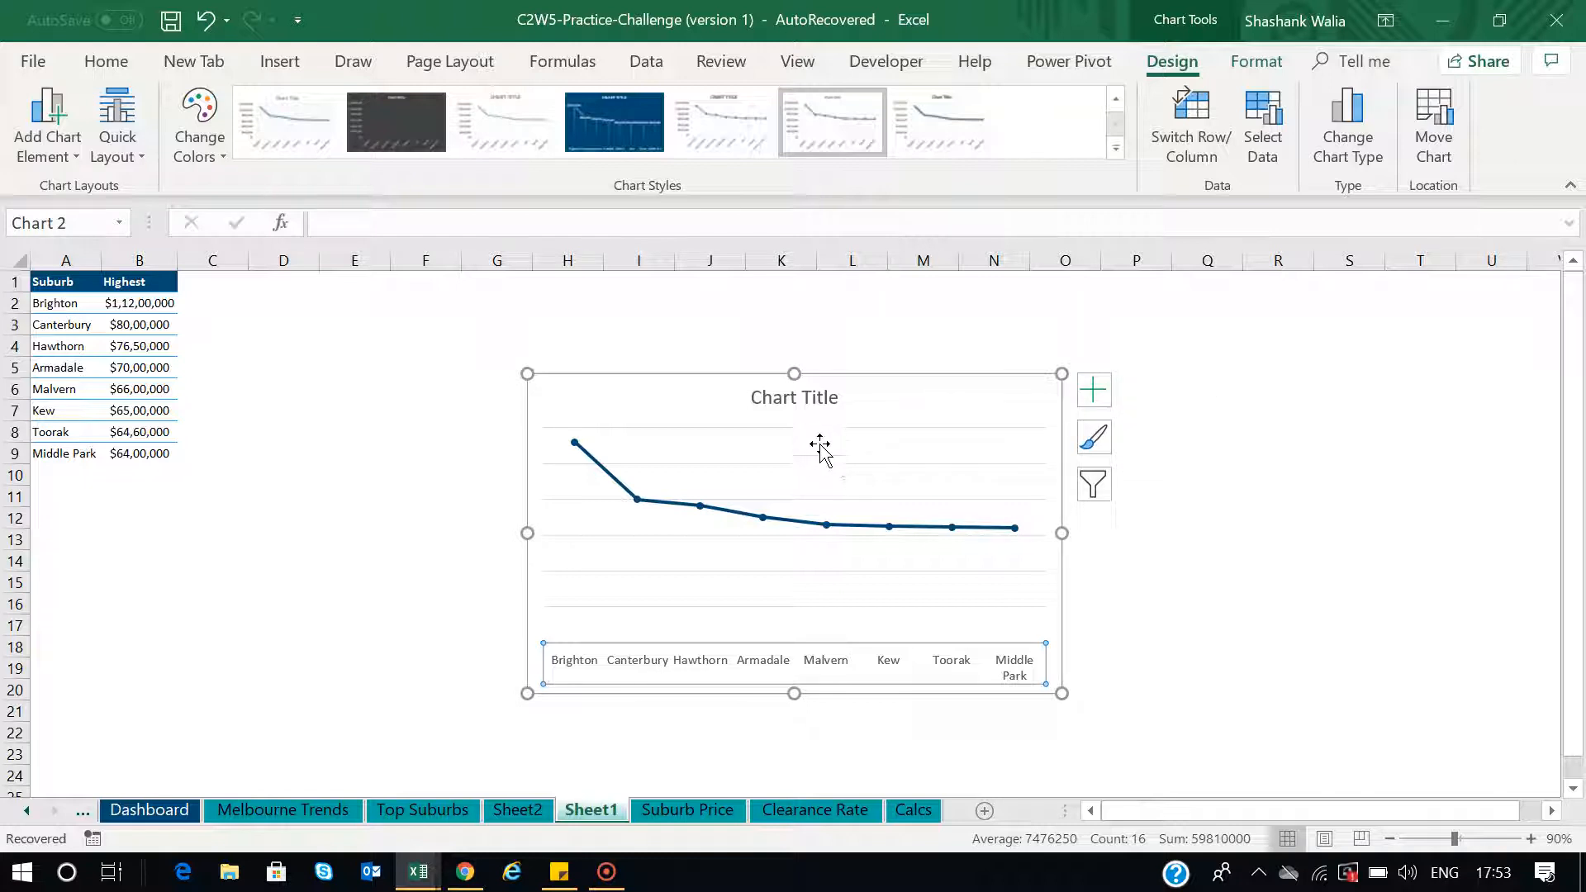
left_click(1094, 391)
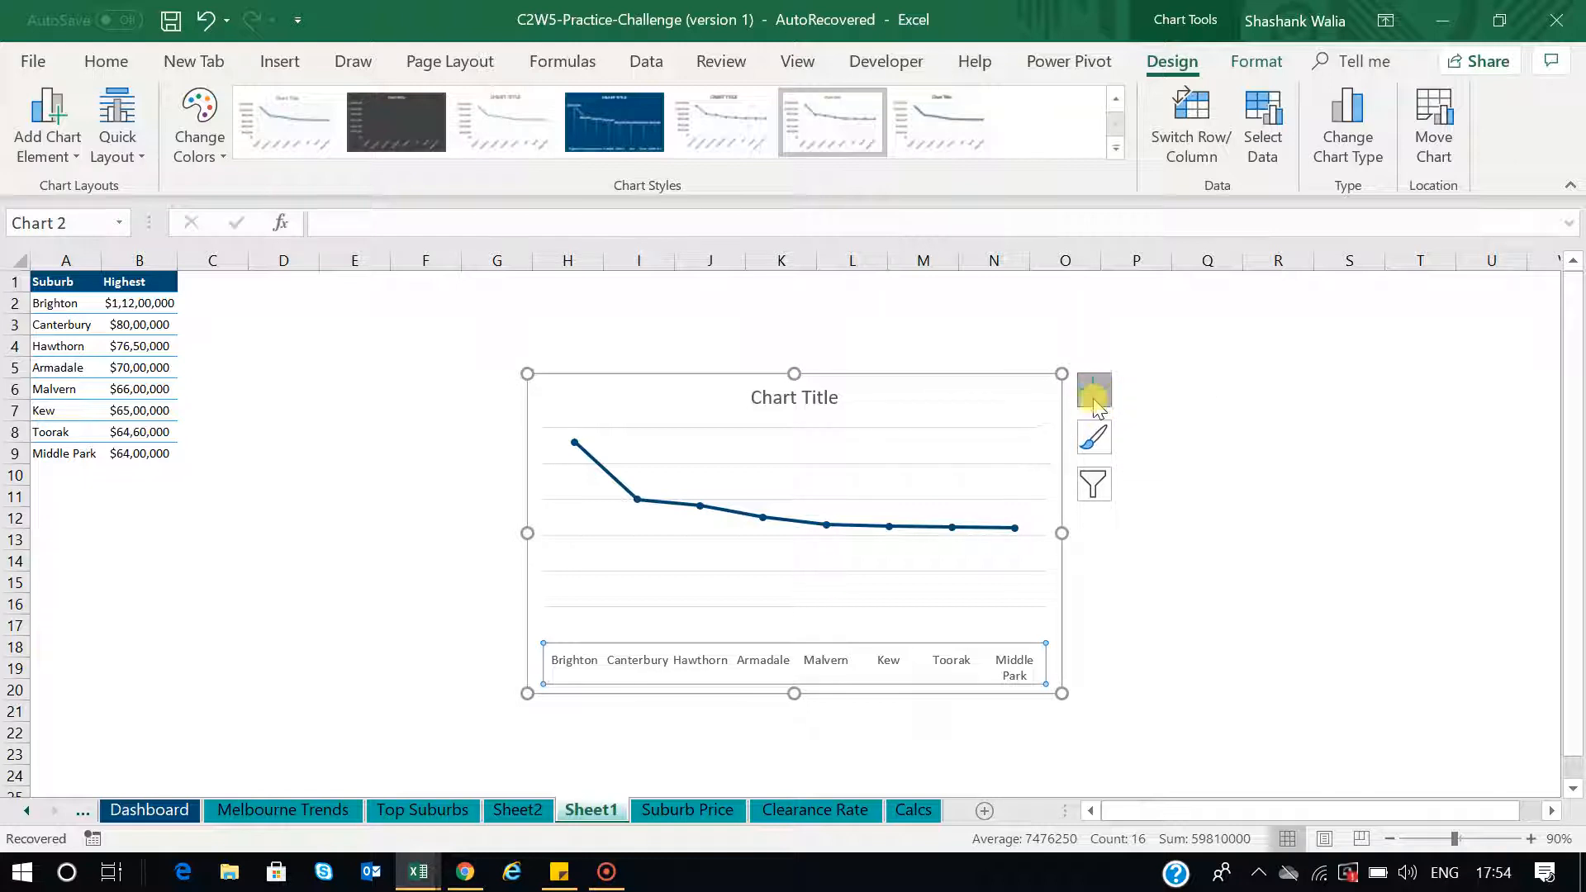
left_click(1146, 570)
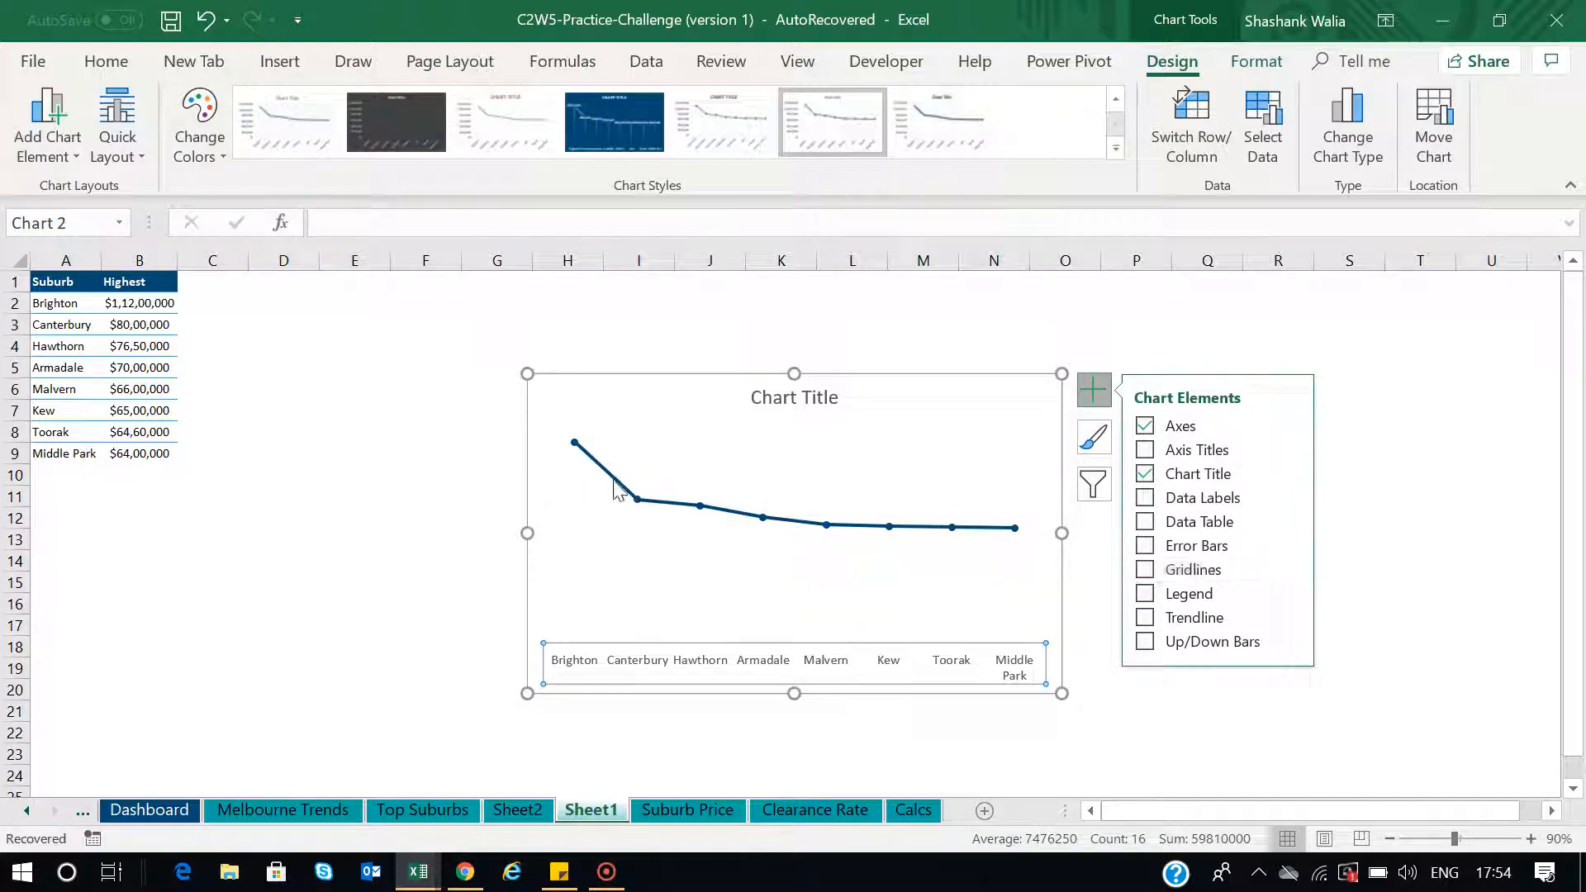
left_click(645, 347)
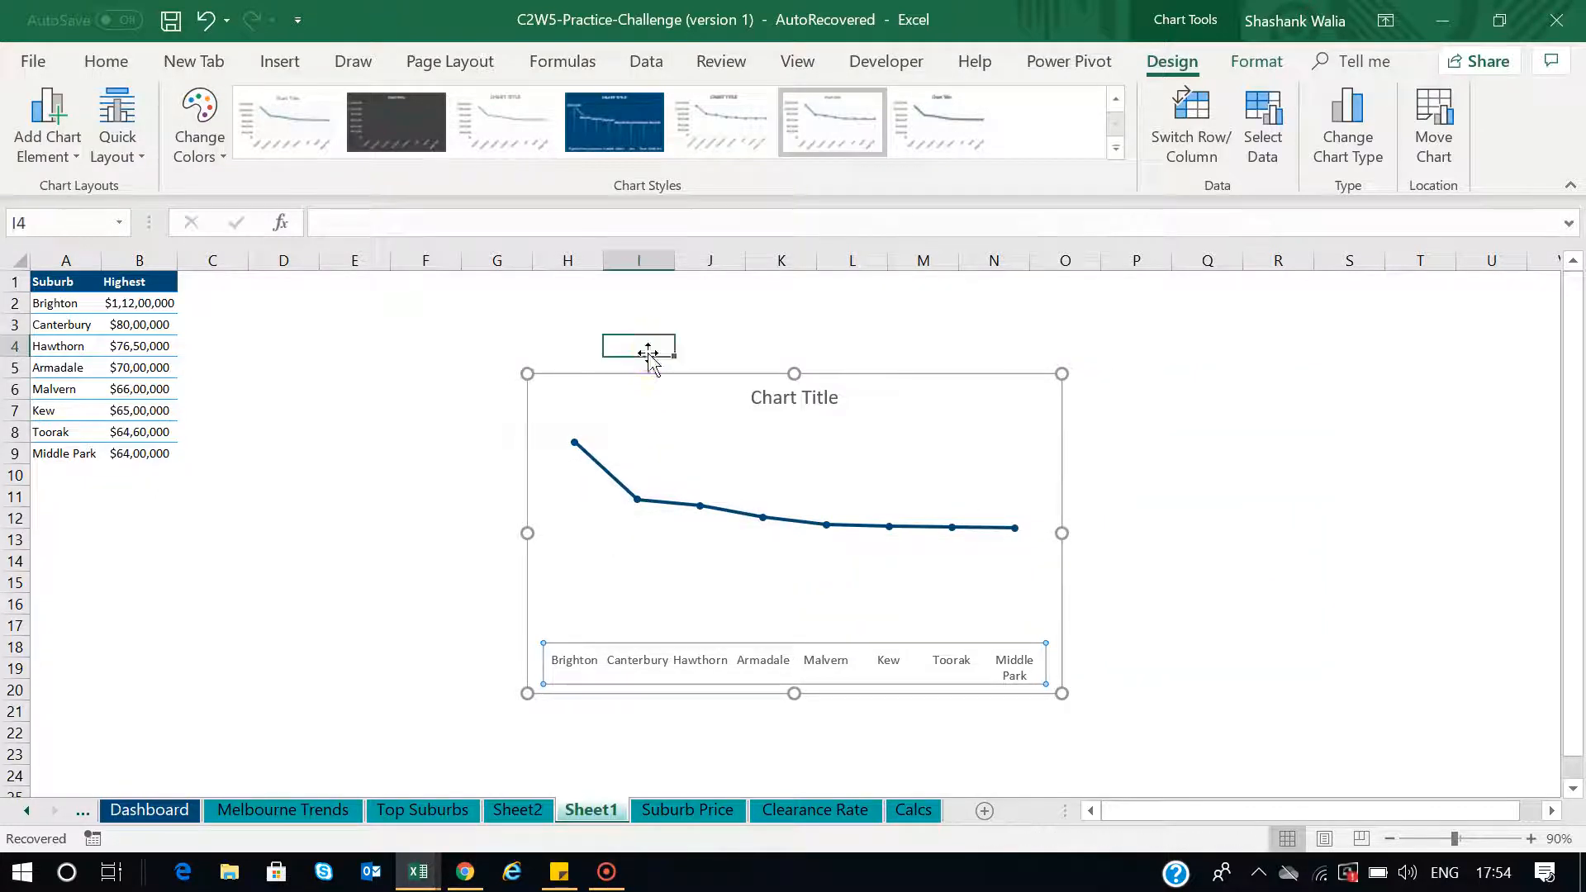
Add drop lines to the line chart, running from each data point to the horizontal axis
left_click(705, 407)
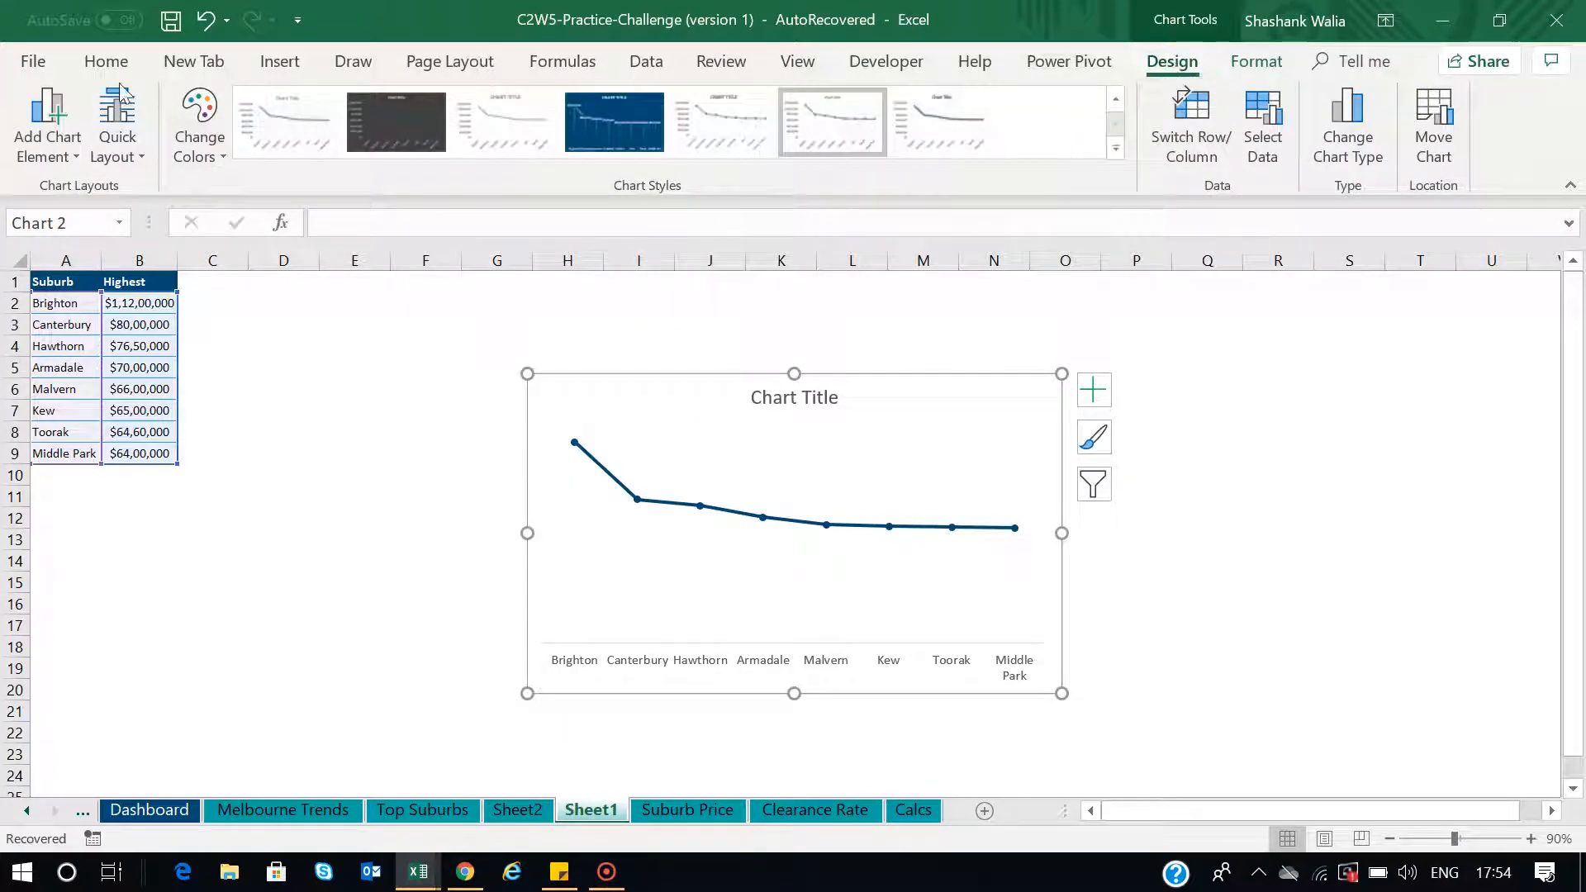
left_click(74, 162)
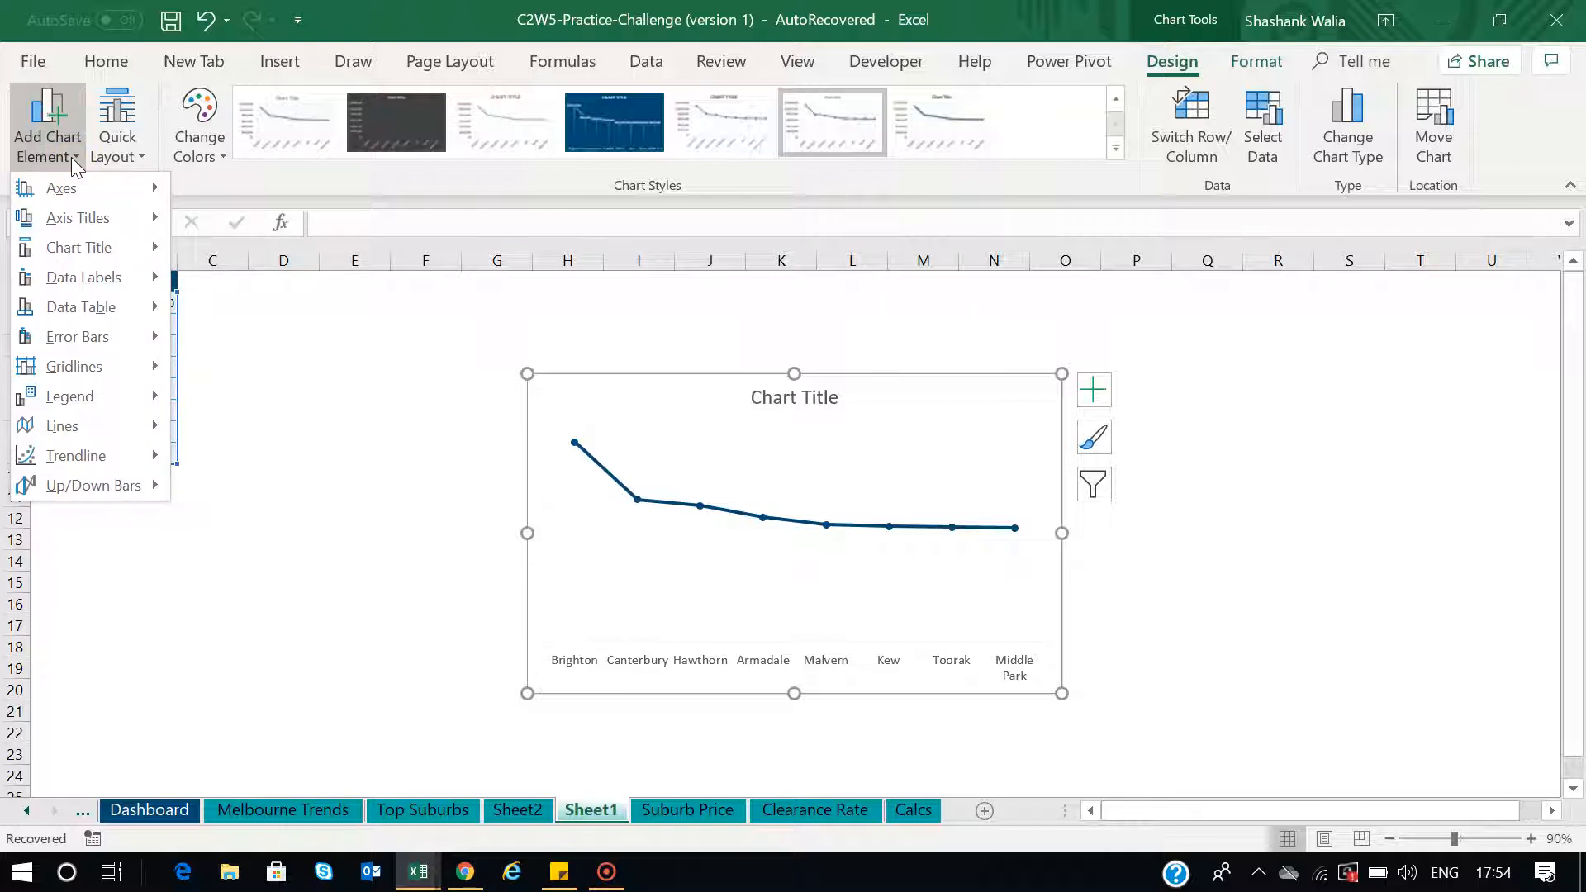
mouse_move(116, 444)
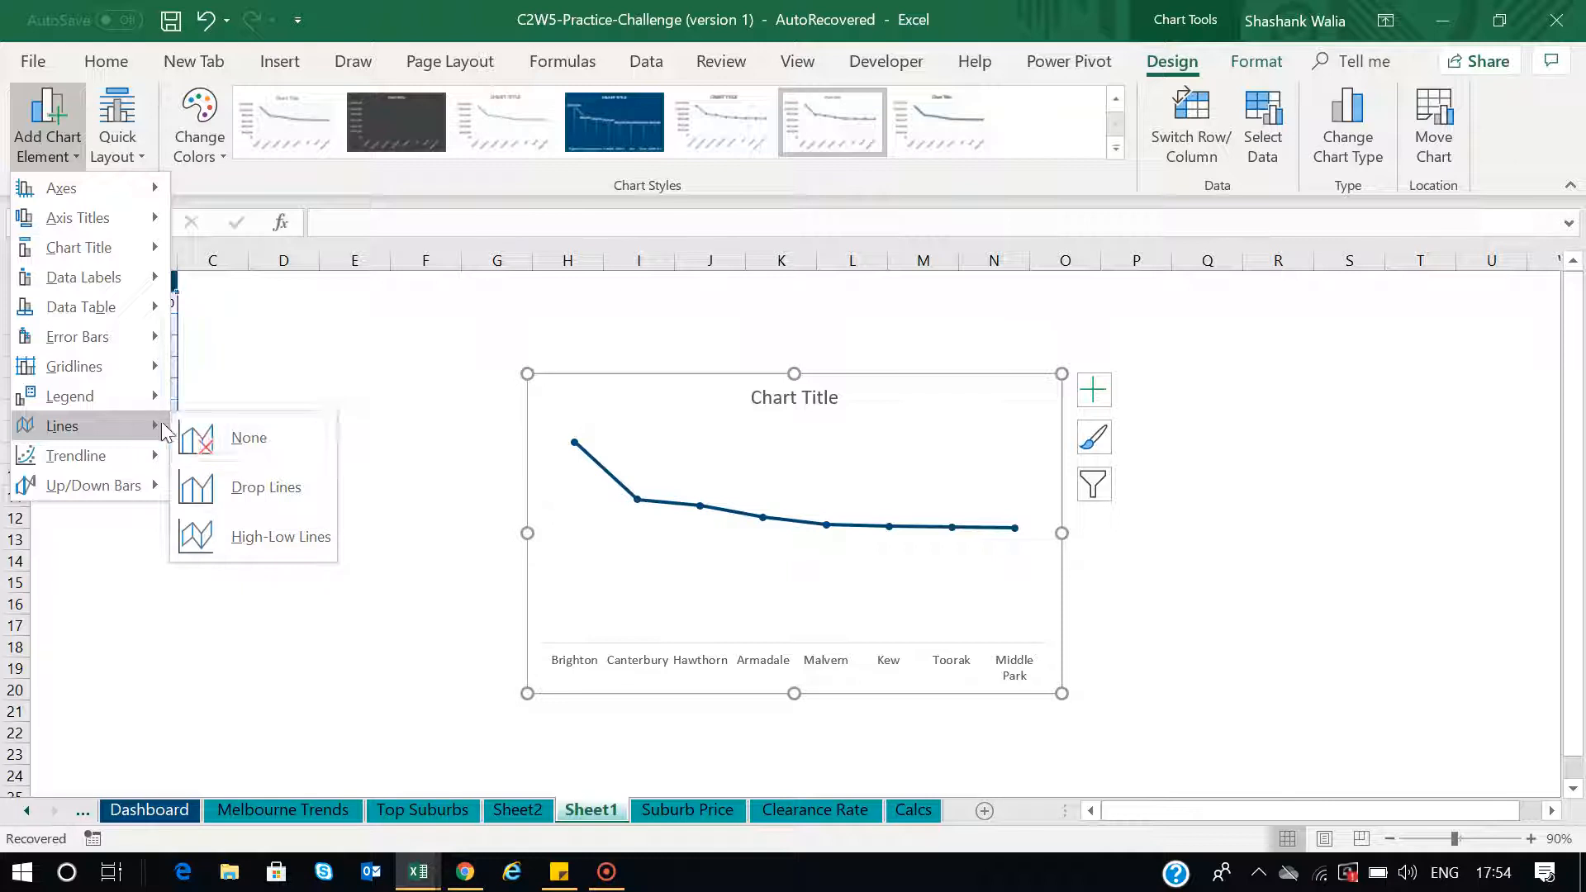
left_click(249, 490)
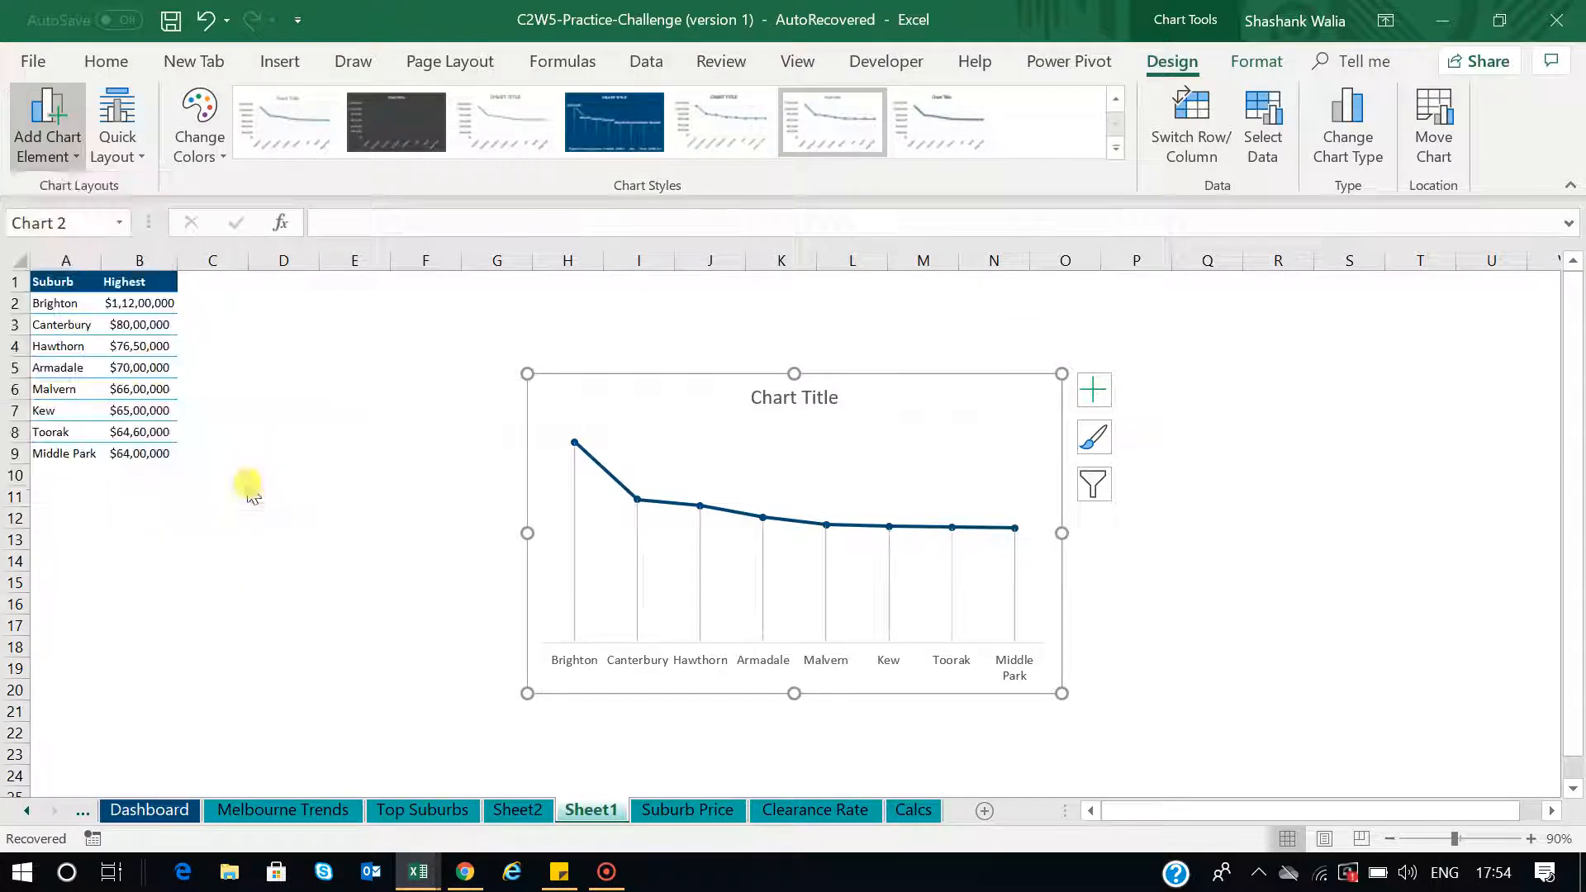
left_click(448, 469)
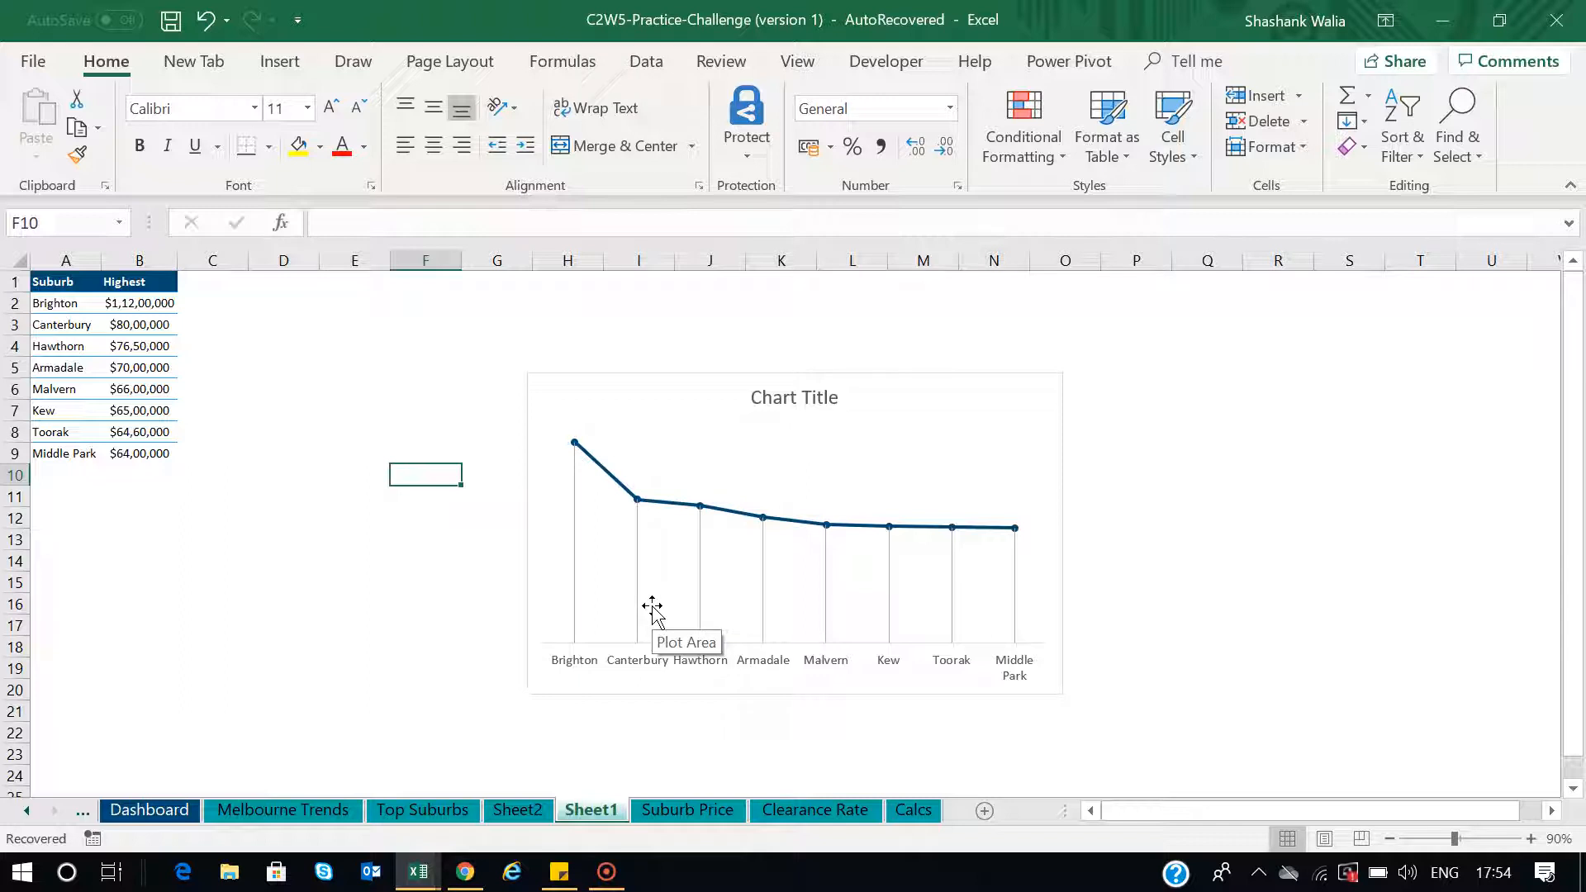
left_click(665, 502)
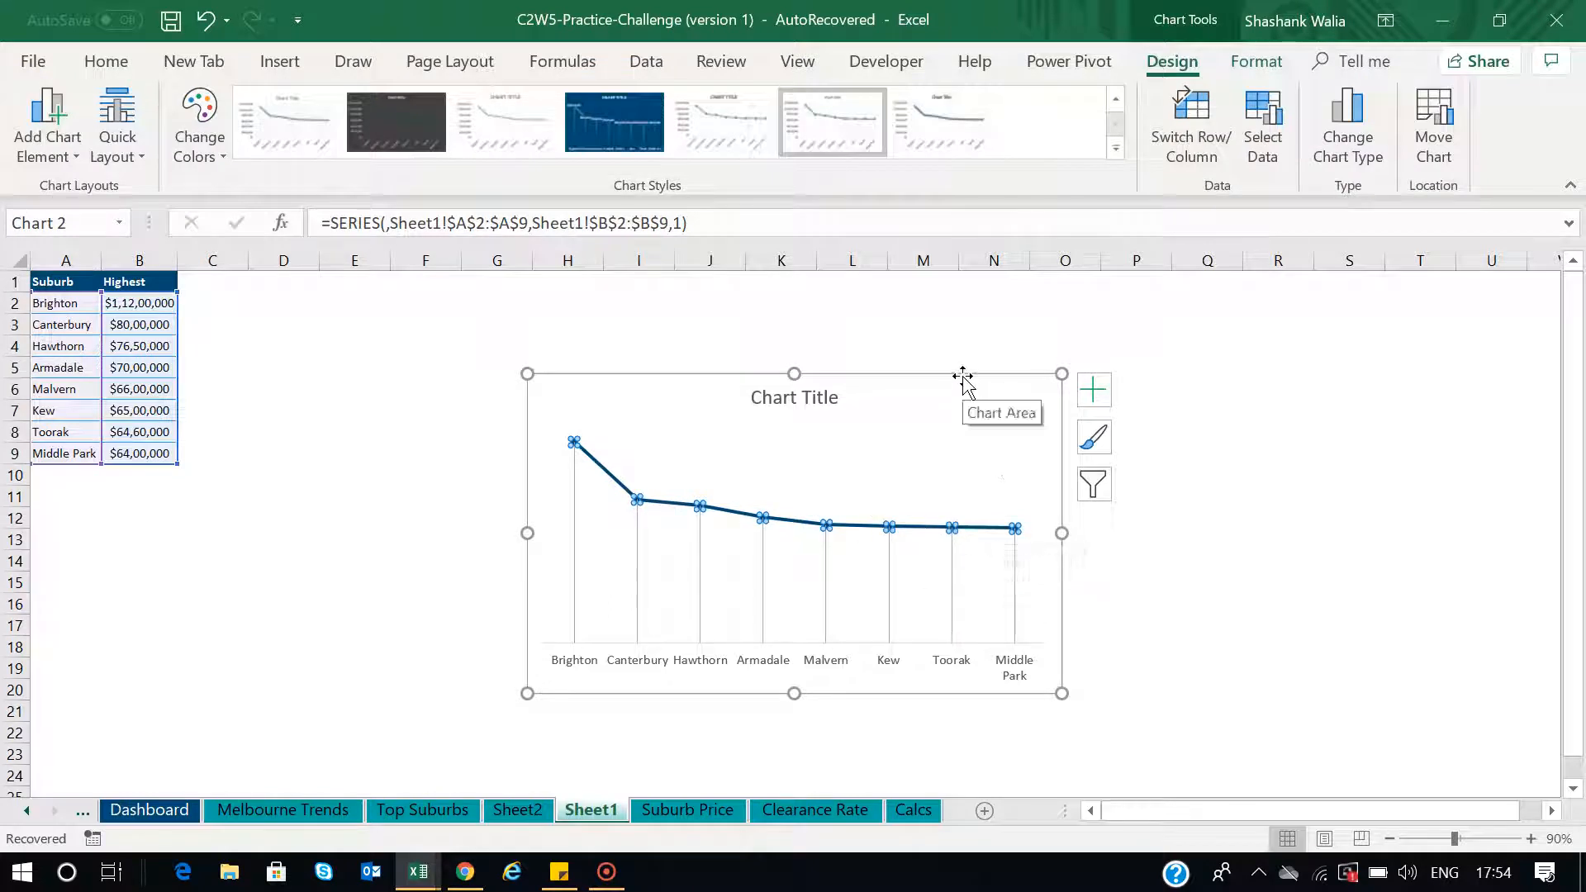
left_click(1256, 61)
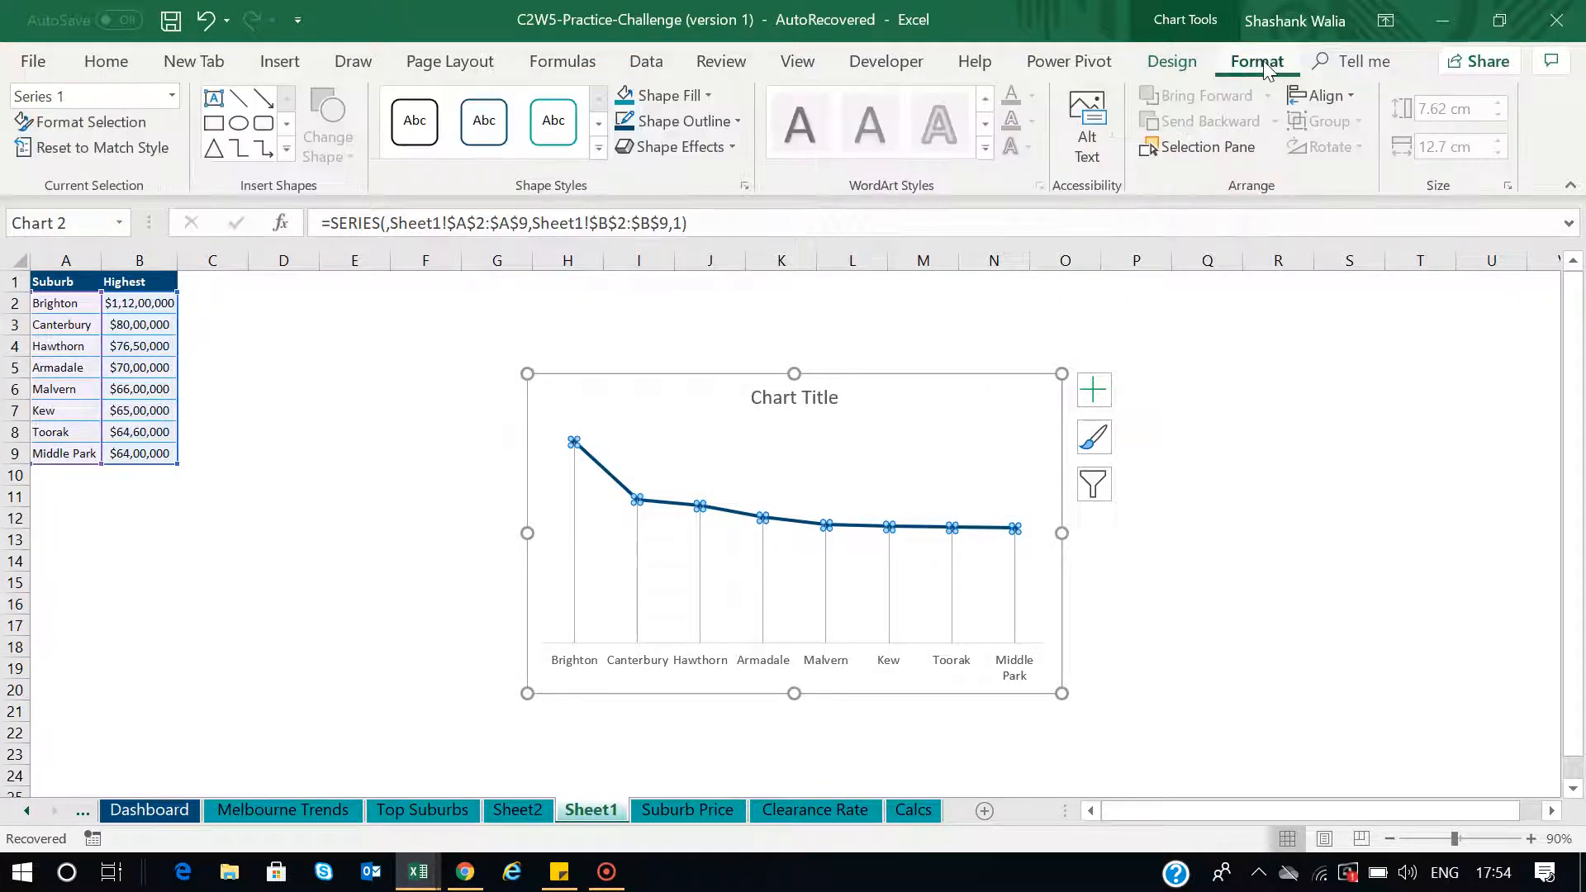
left_click(84, 124)
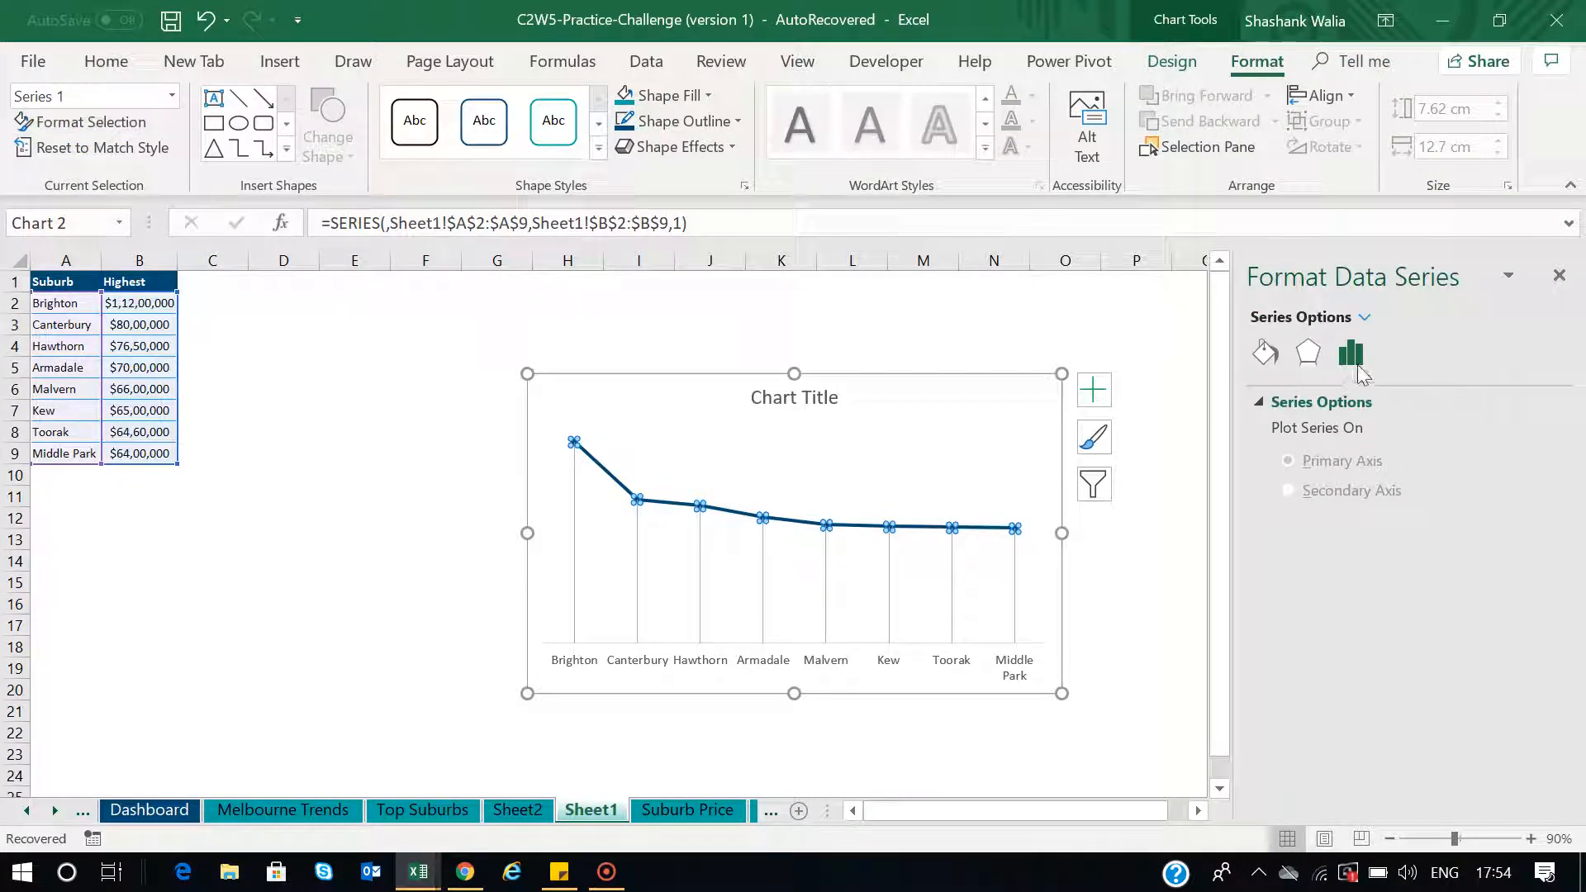
left_click(1340, 354)
left_click(1560, 278)
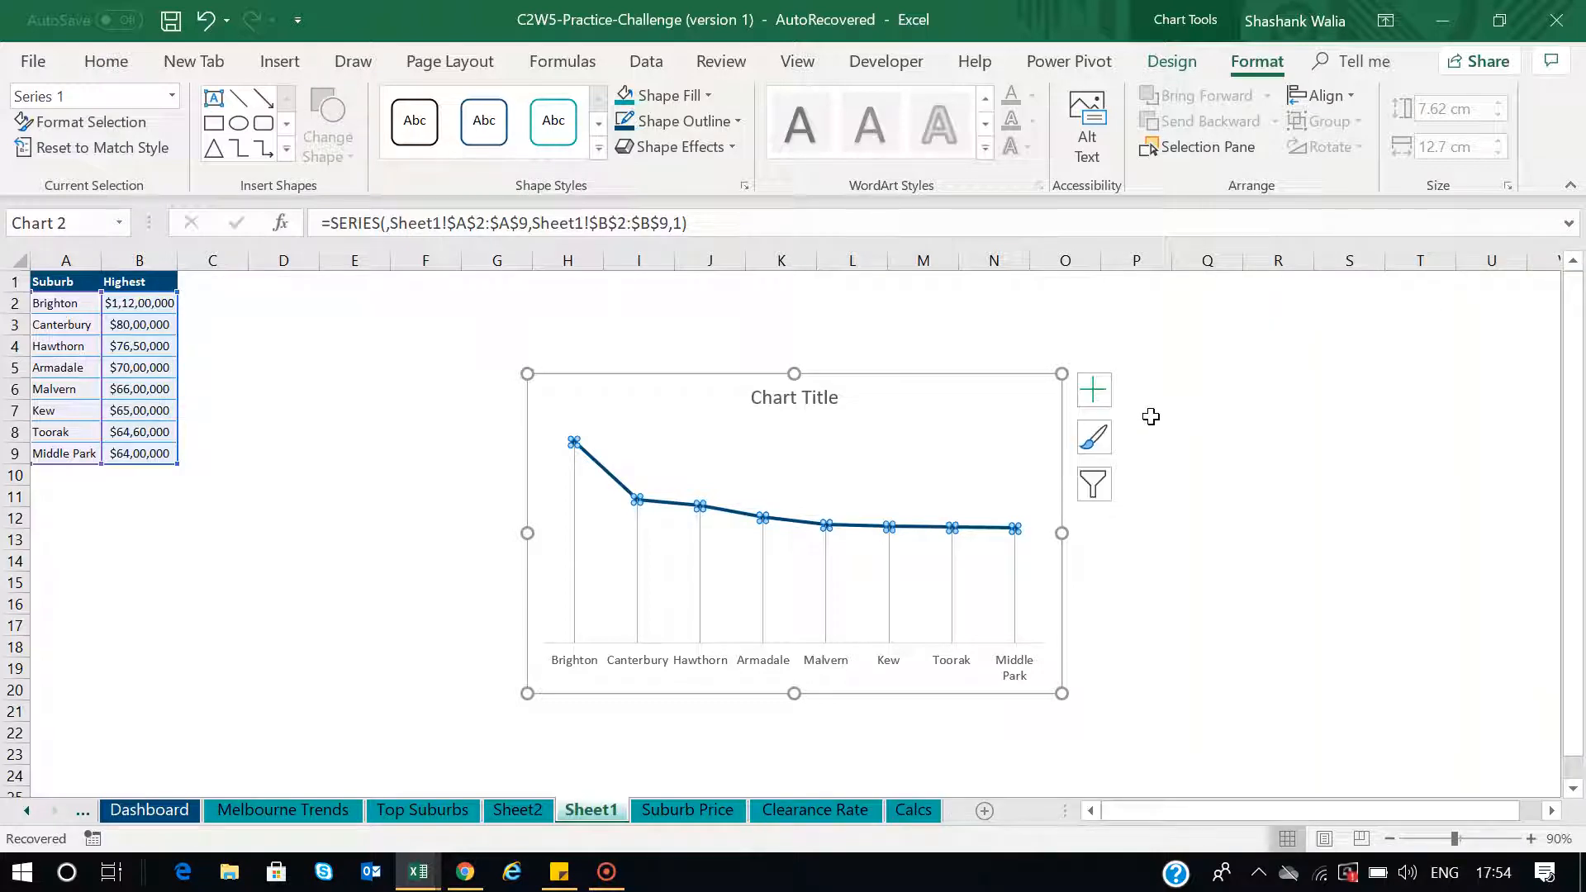
Open the formatting options for the chart area
left_click(936, 380)
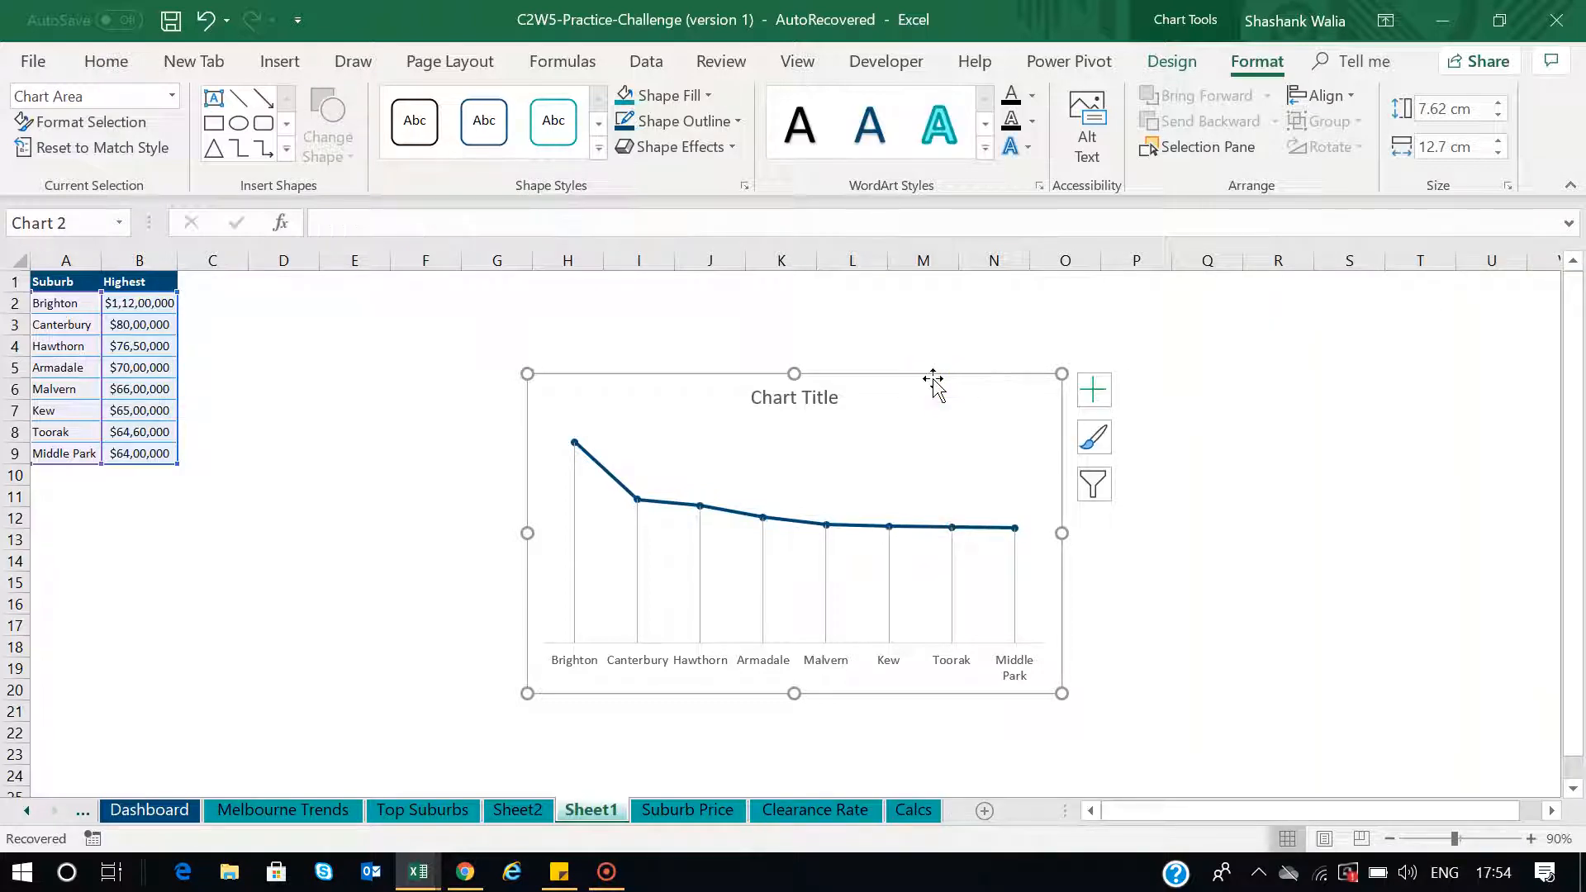
left_click(876, 529)
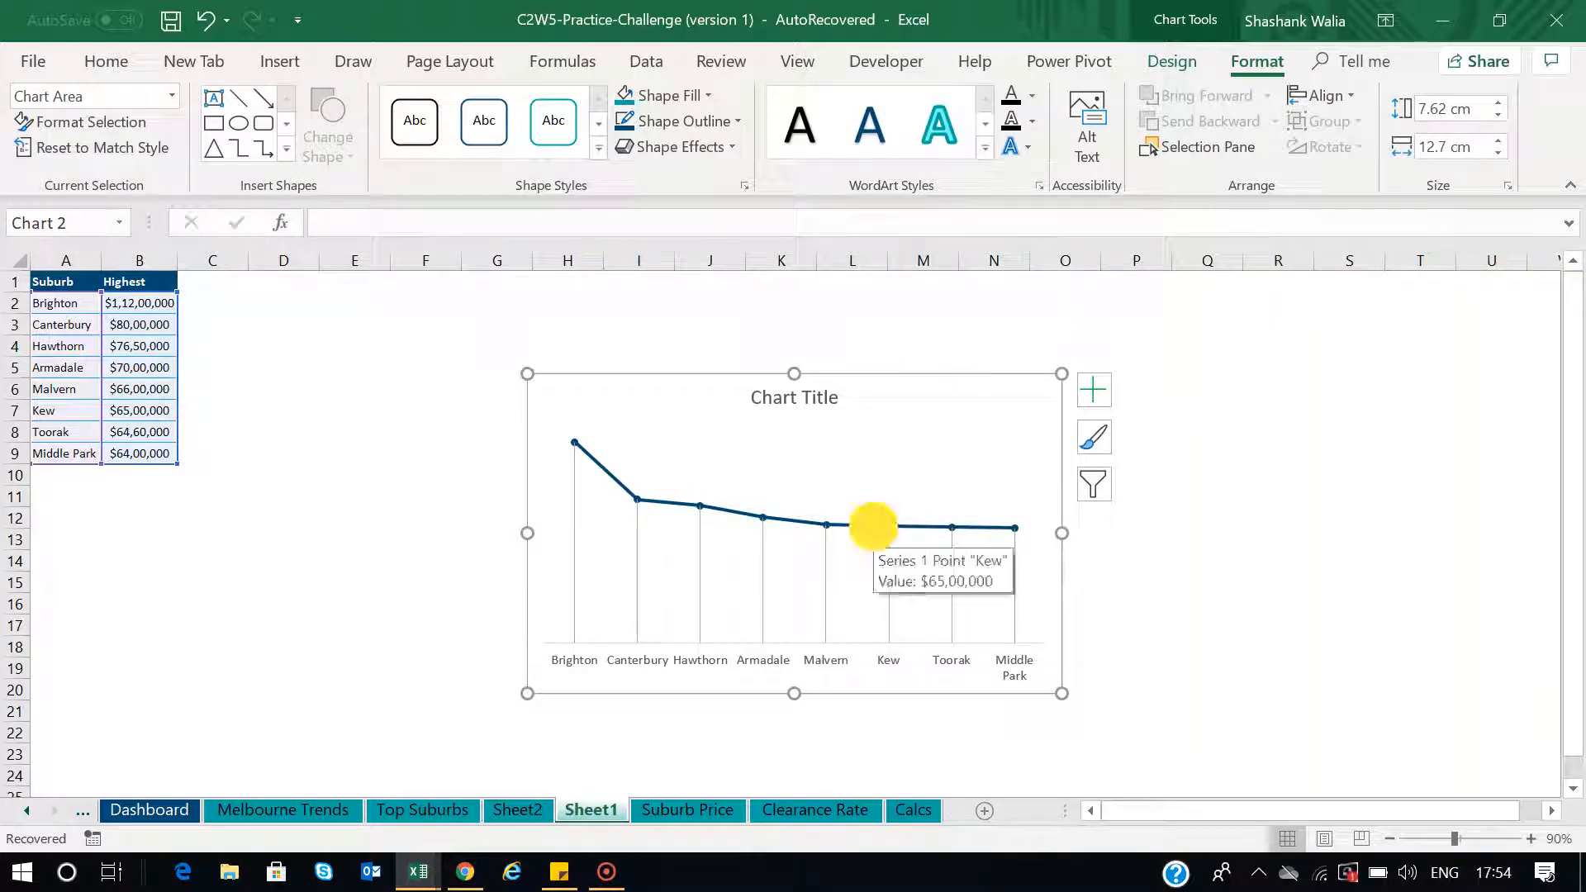
right_click(973, 419)
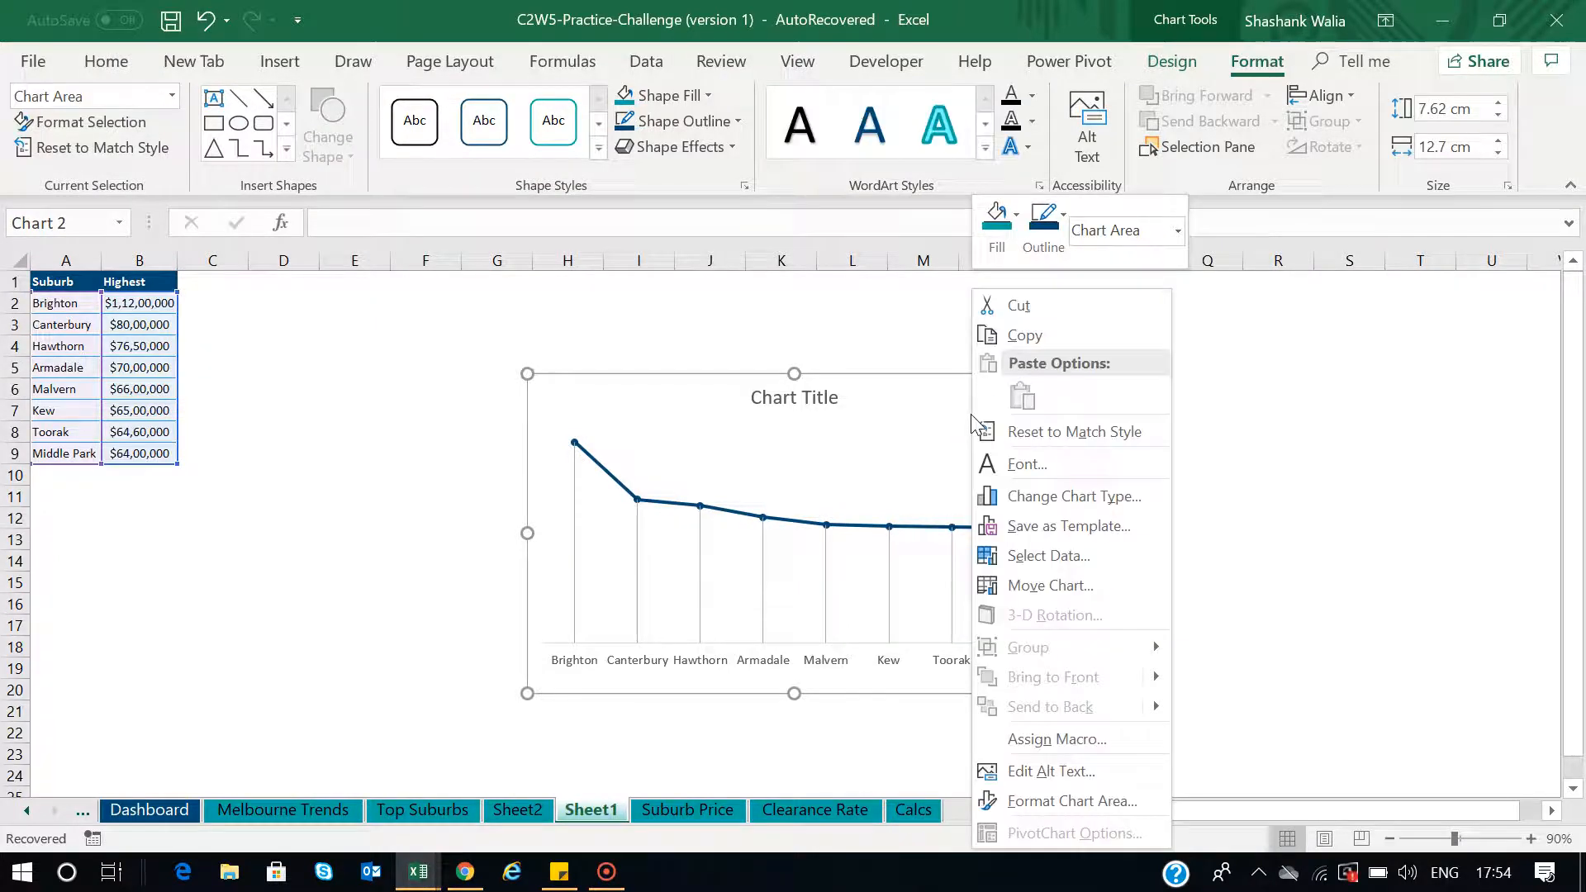
left_click(1035, 805)
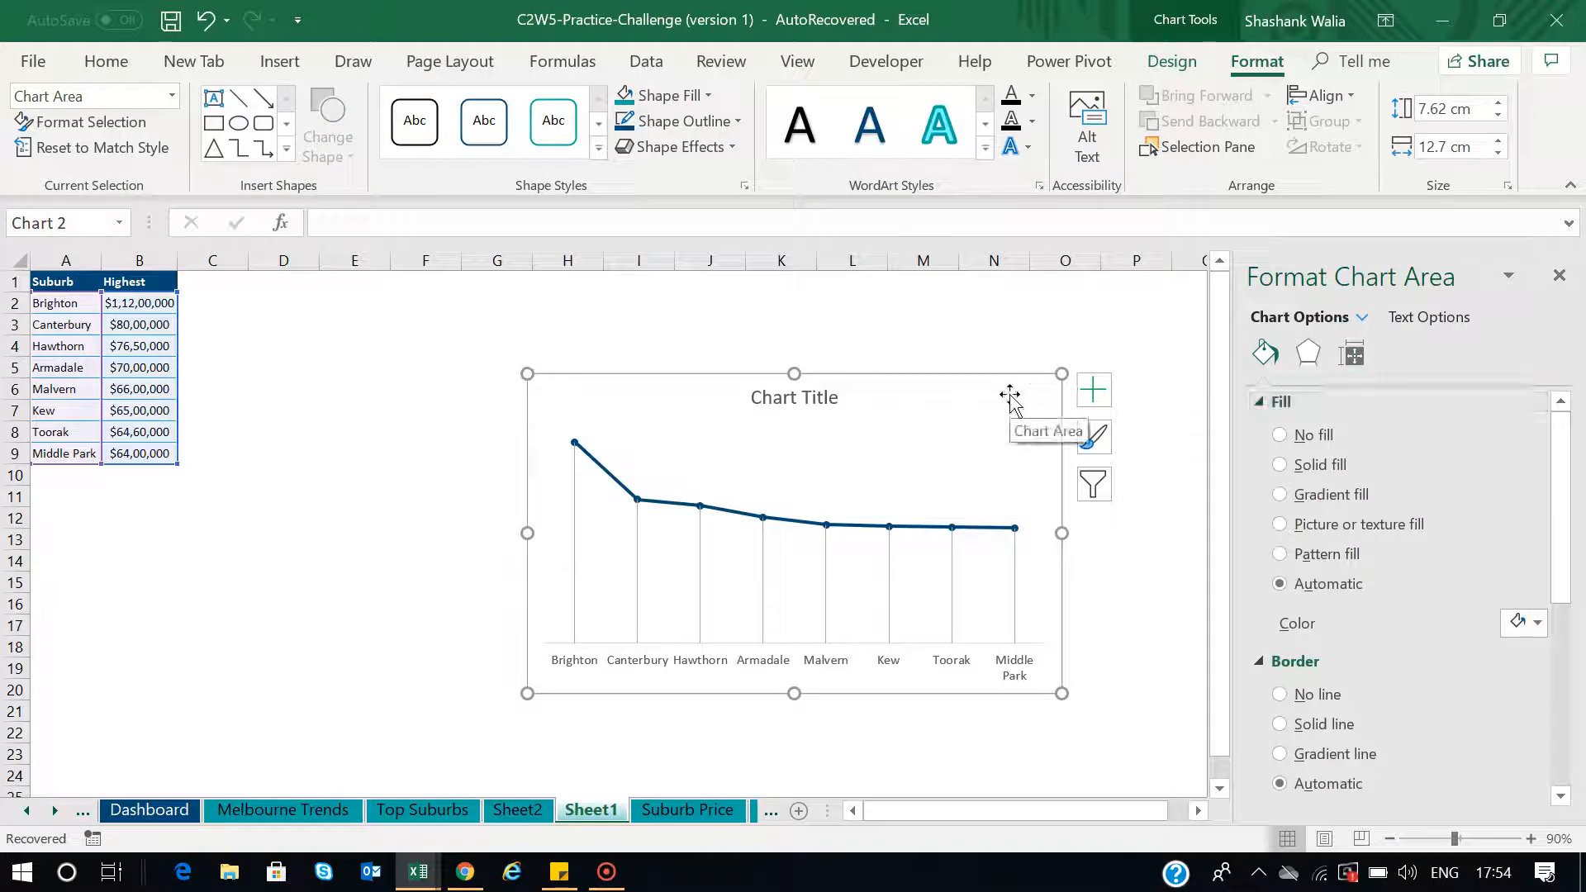
left_click(700, 511)
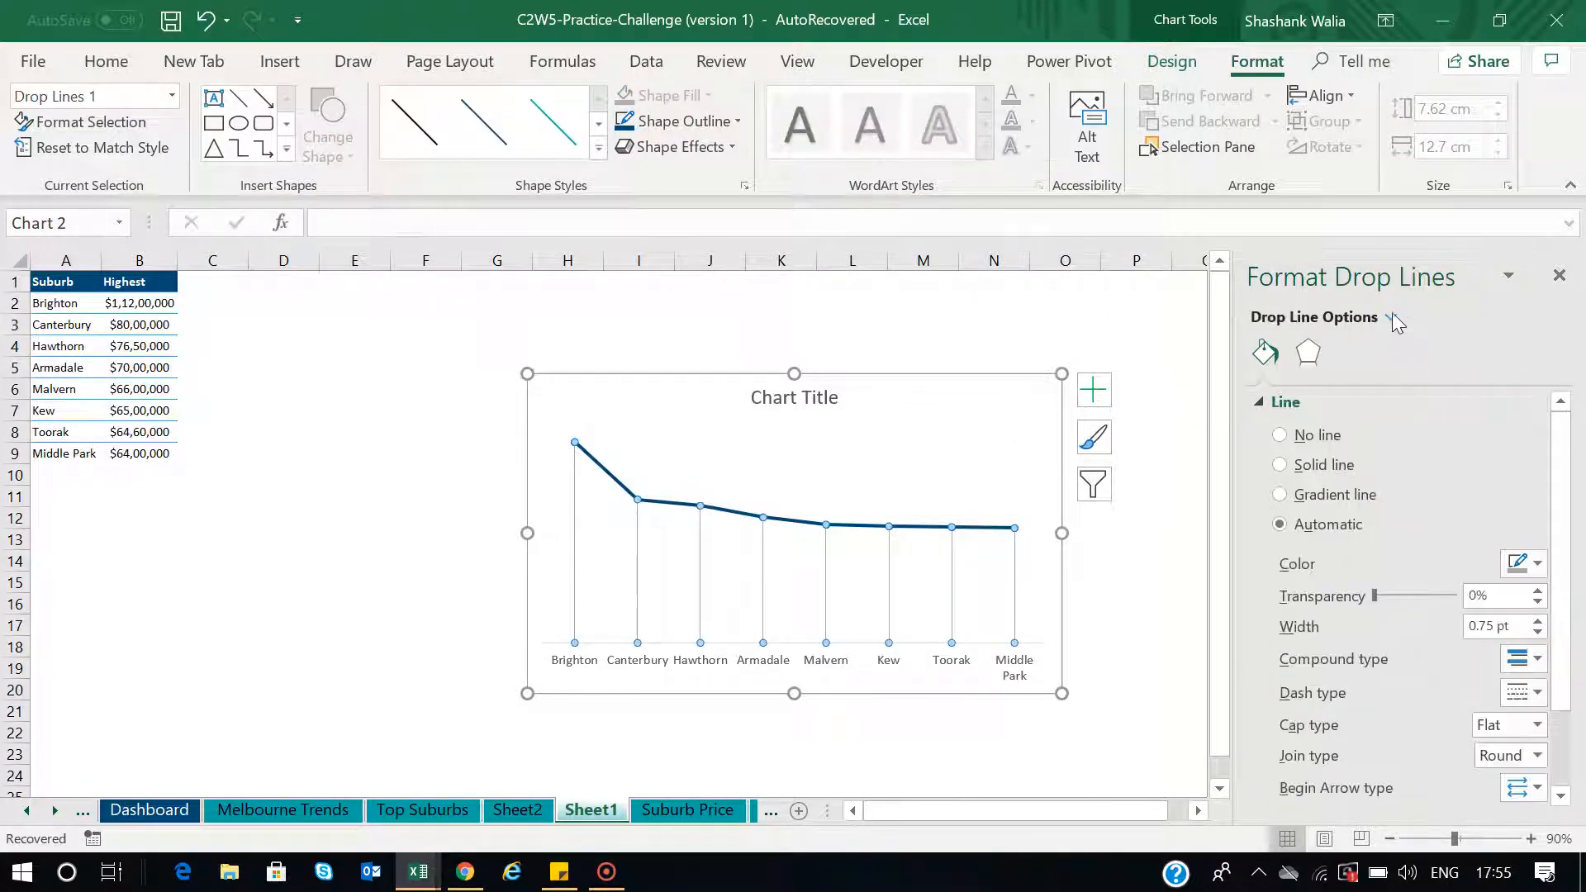
left_click(1393, 321)
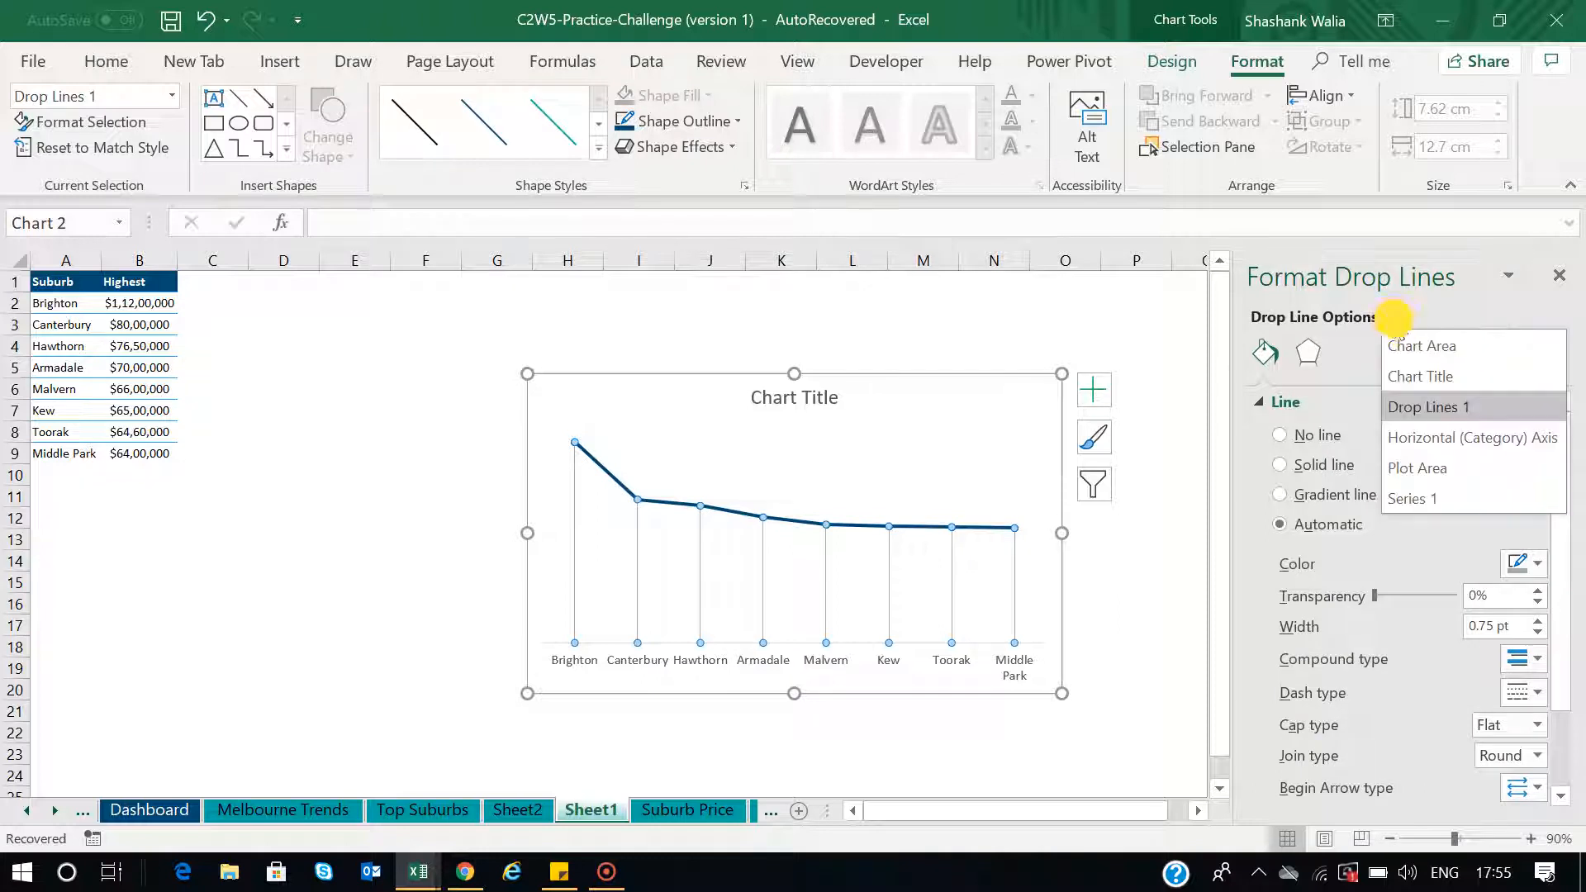
left_click(855, 538)
left_click(850, 524)
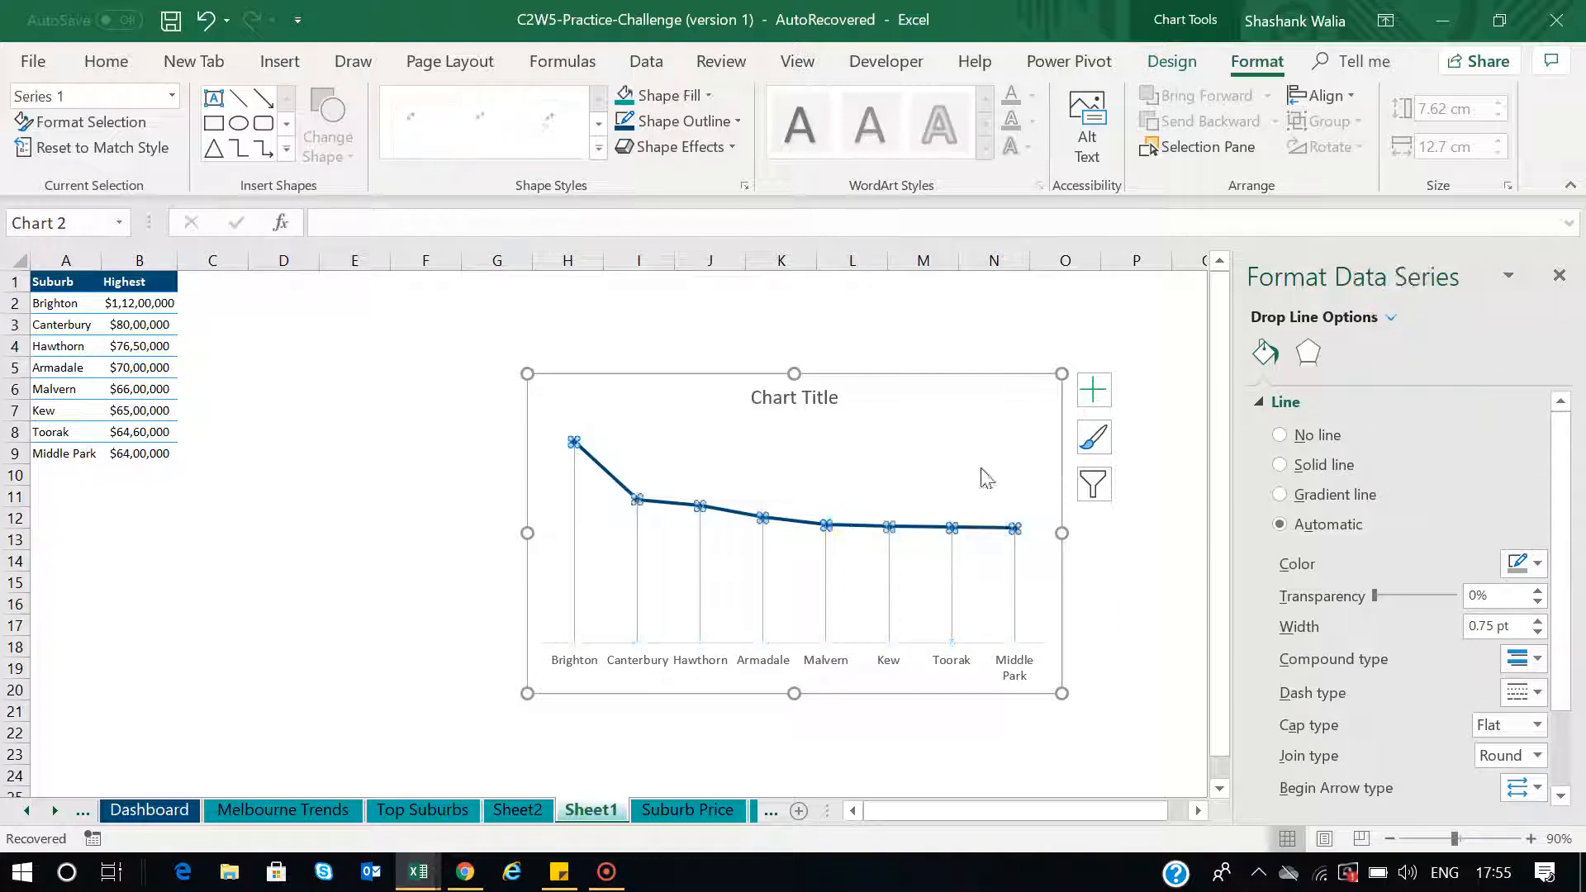
left_click(312, 471)
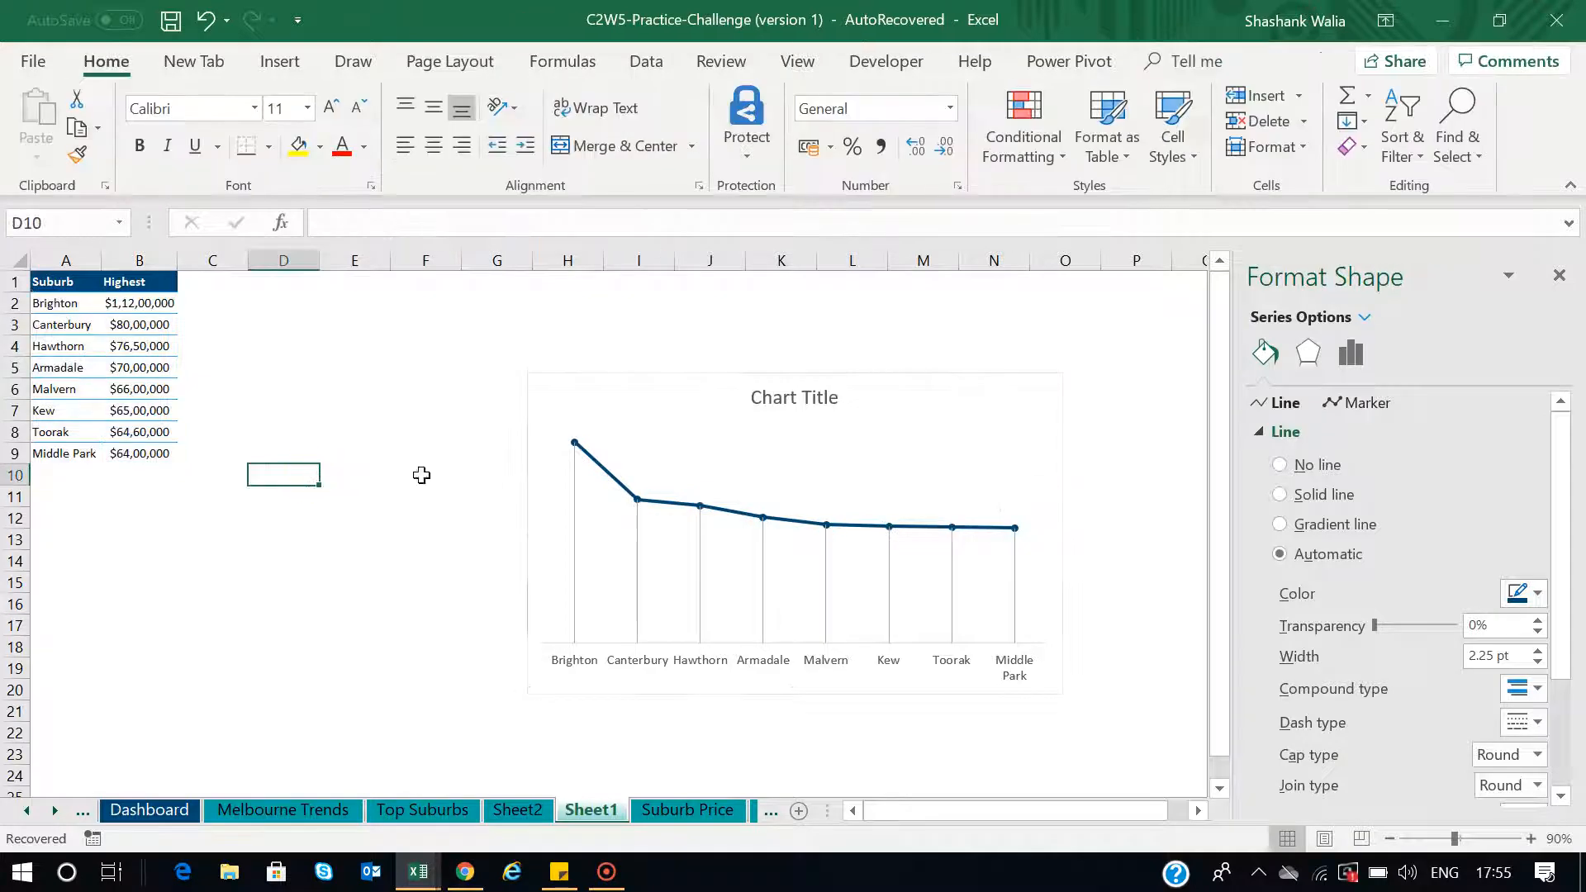
left_click(669, 503)
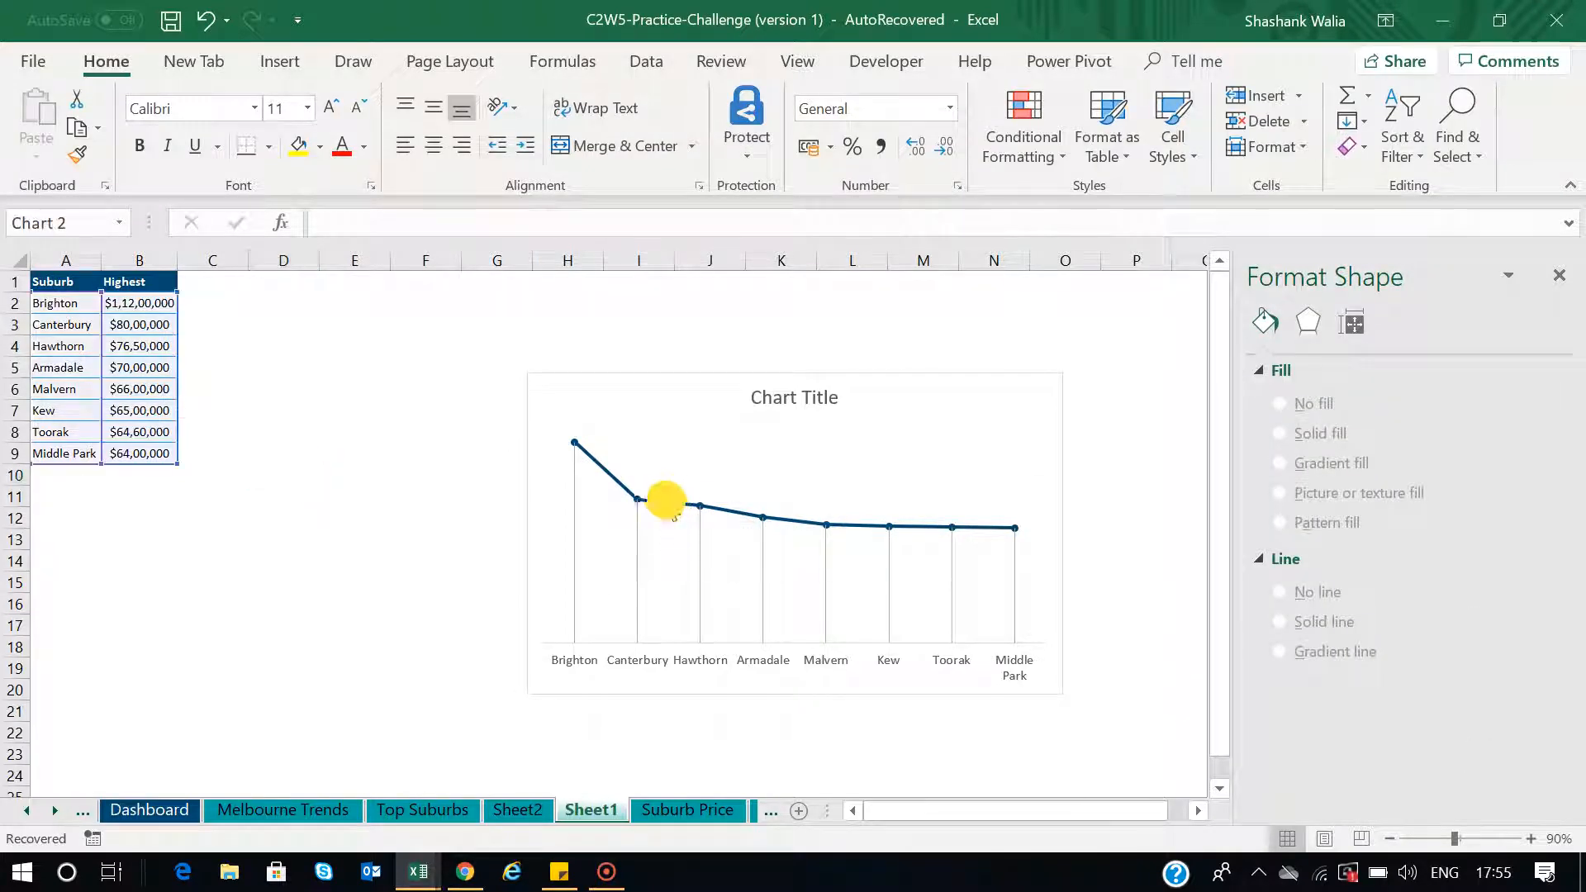
left_click(671, 506)
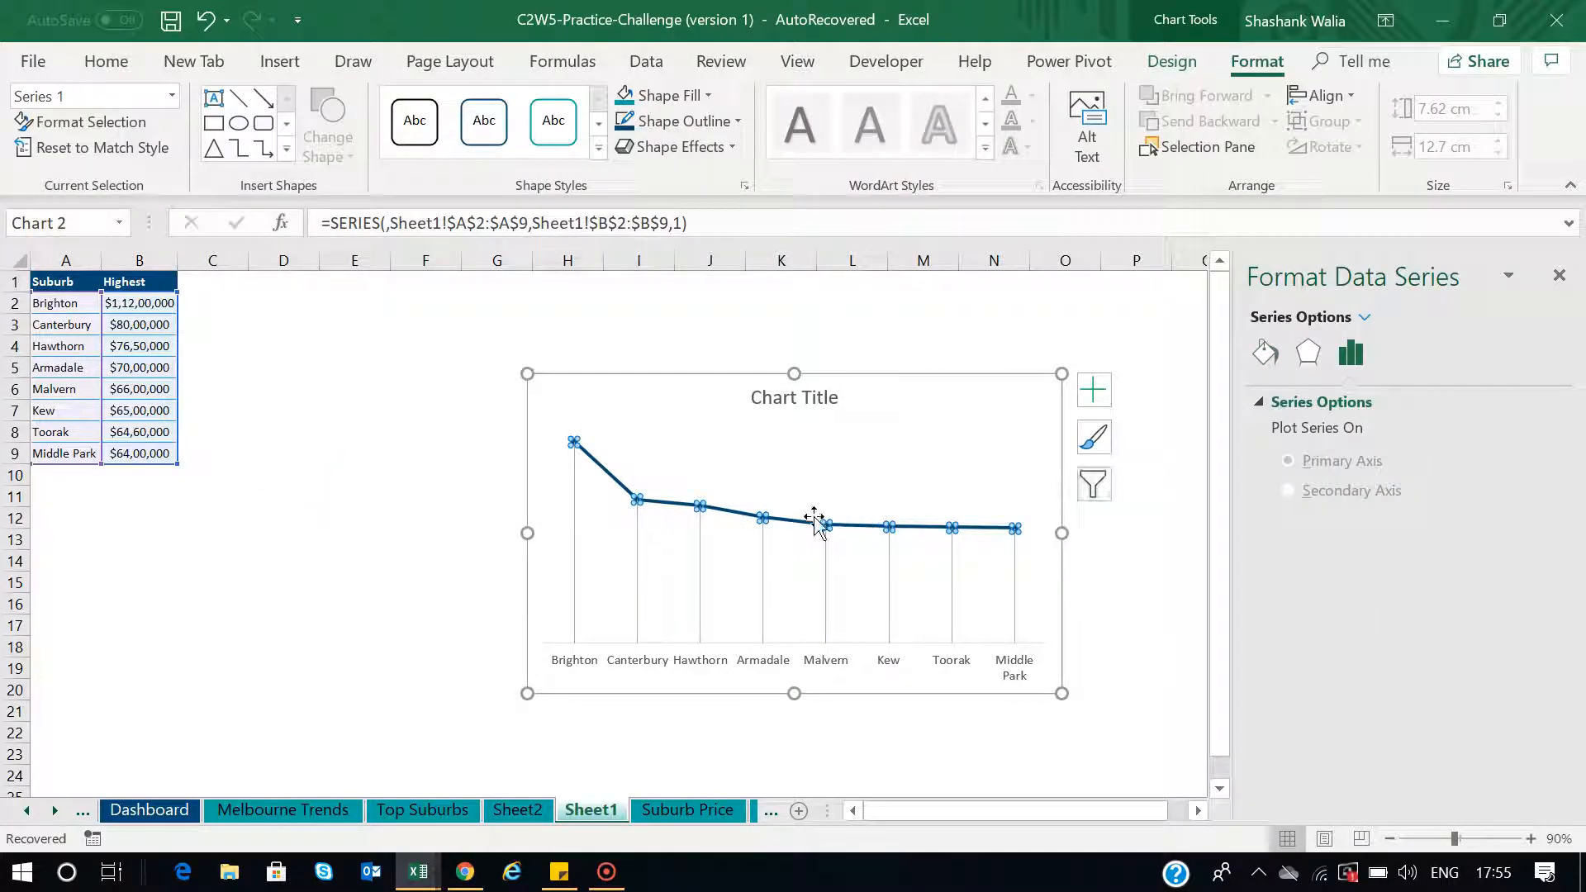
mouse_move(795, 531)
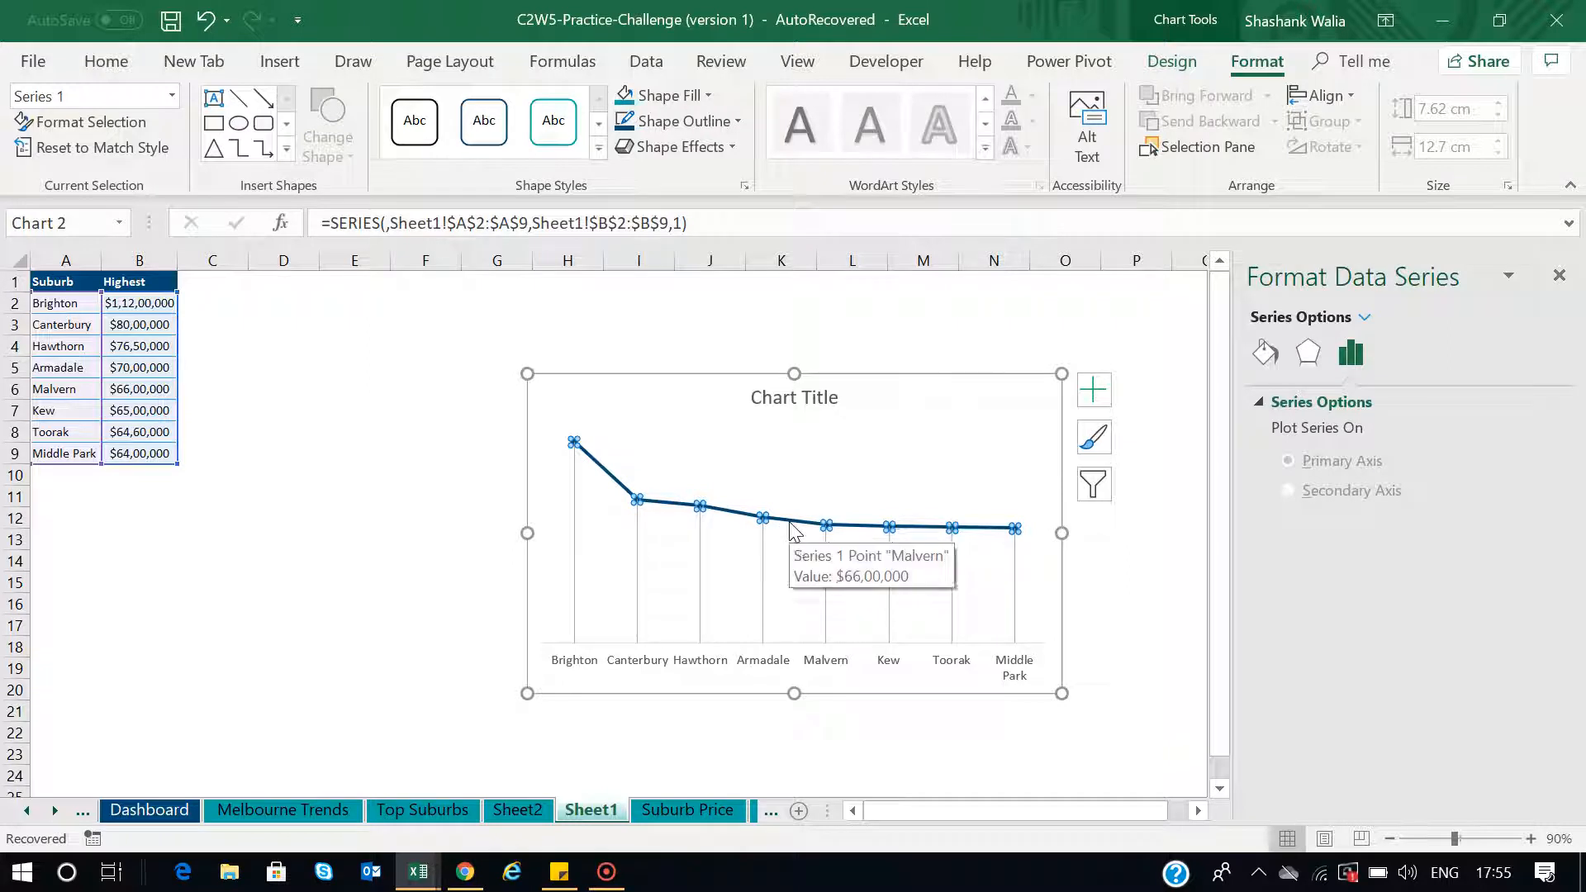
left_click(794, 532)
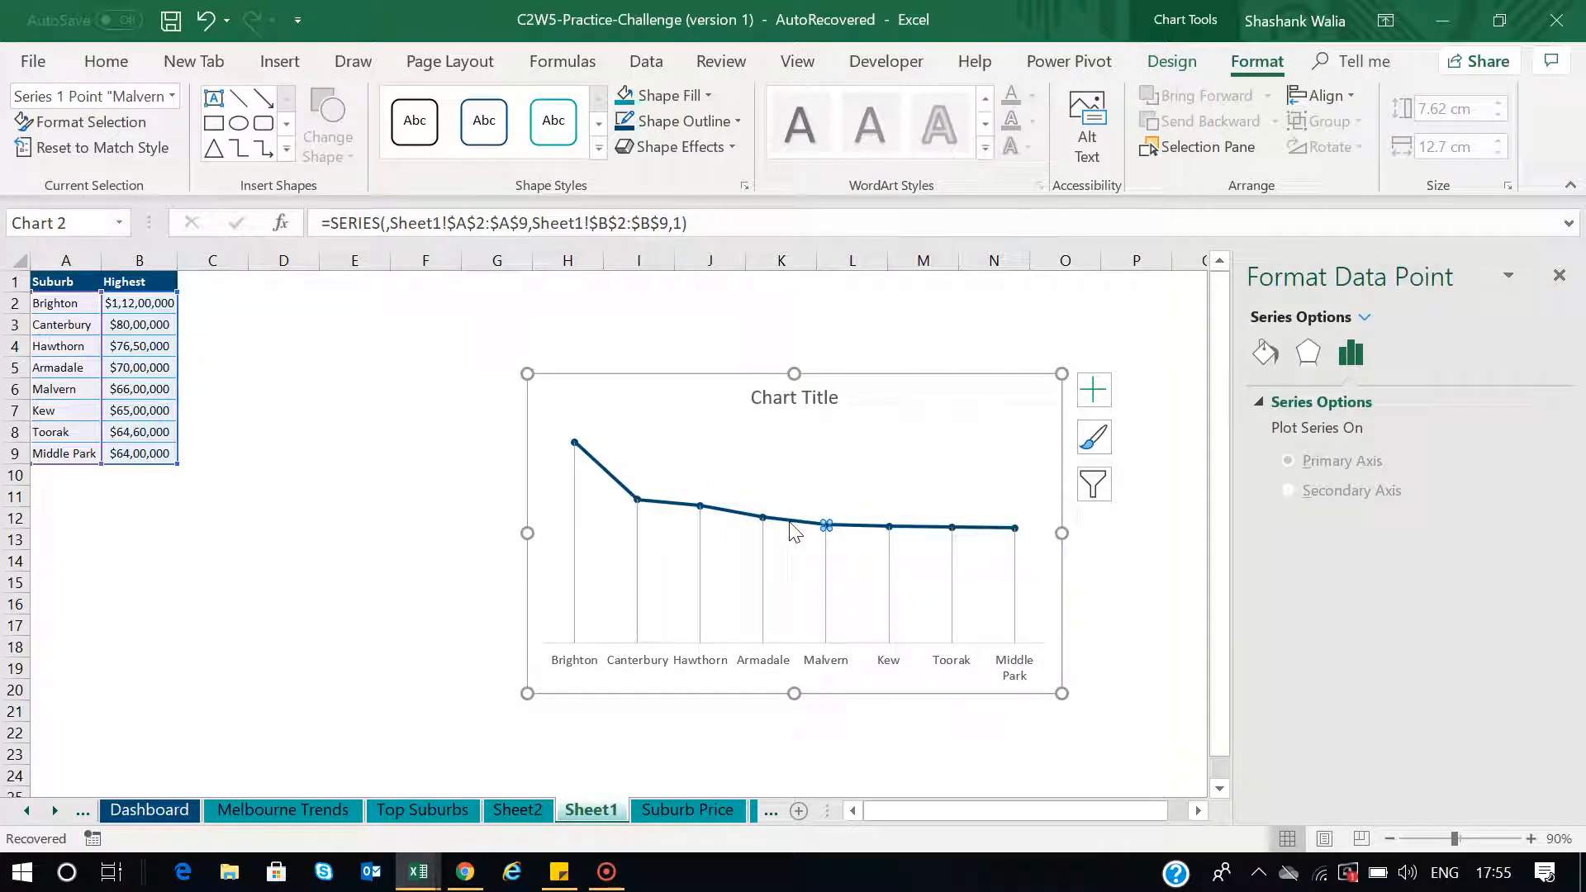
left_click(791, 524)
left_click(431, 497)
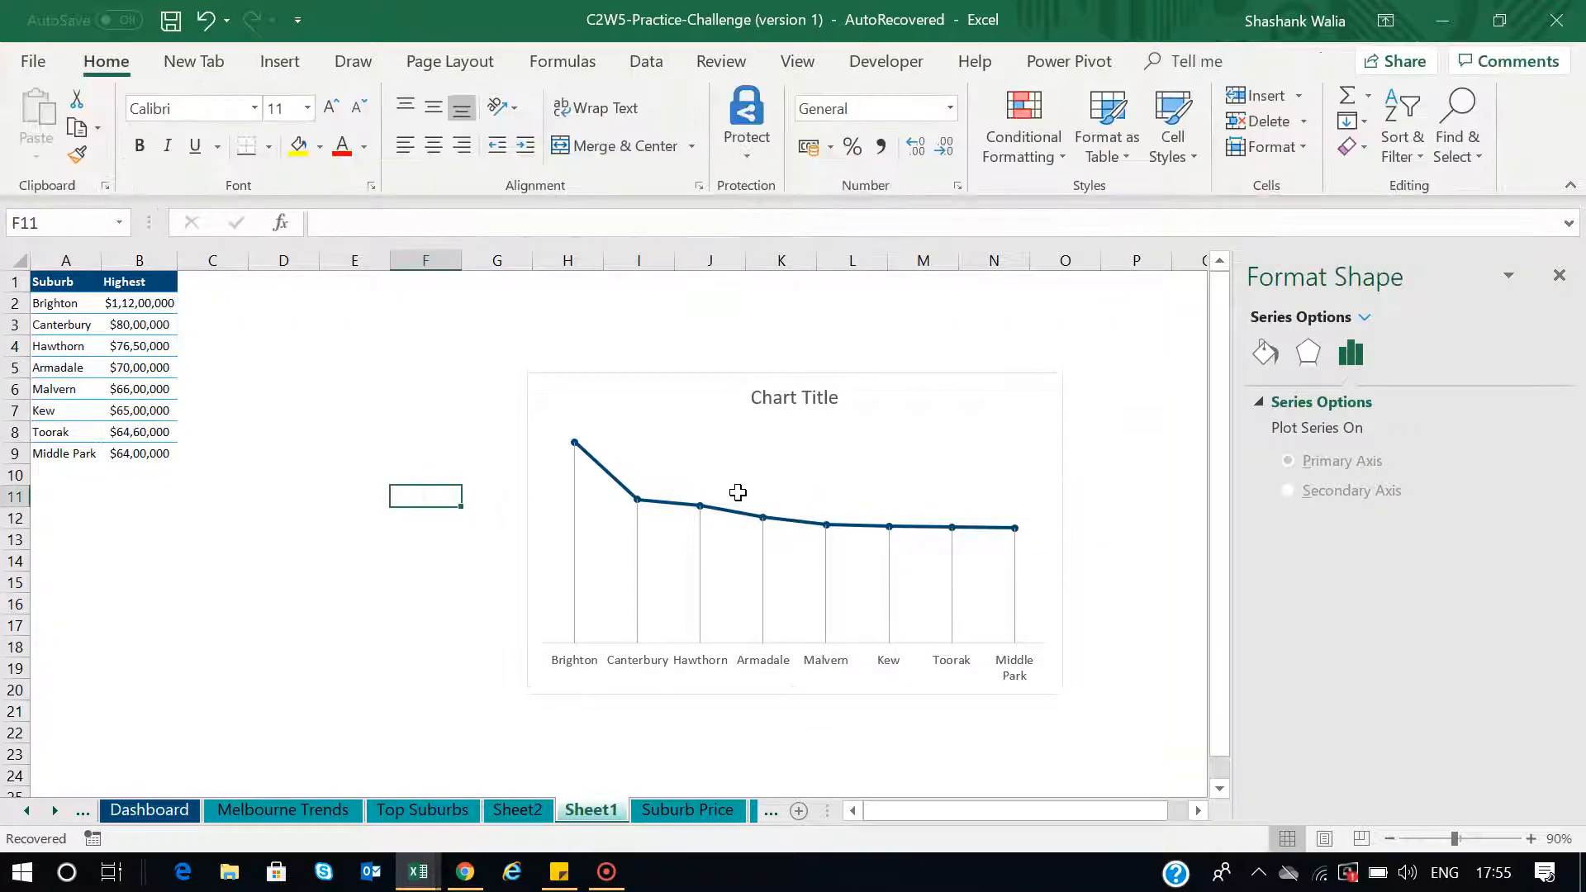
left_click(640, 500)
left_click(639, 500)
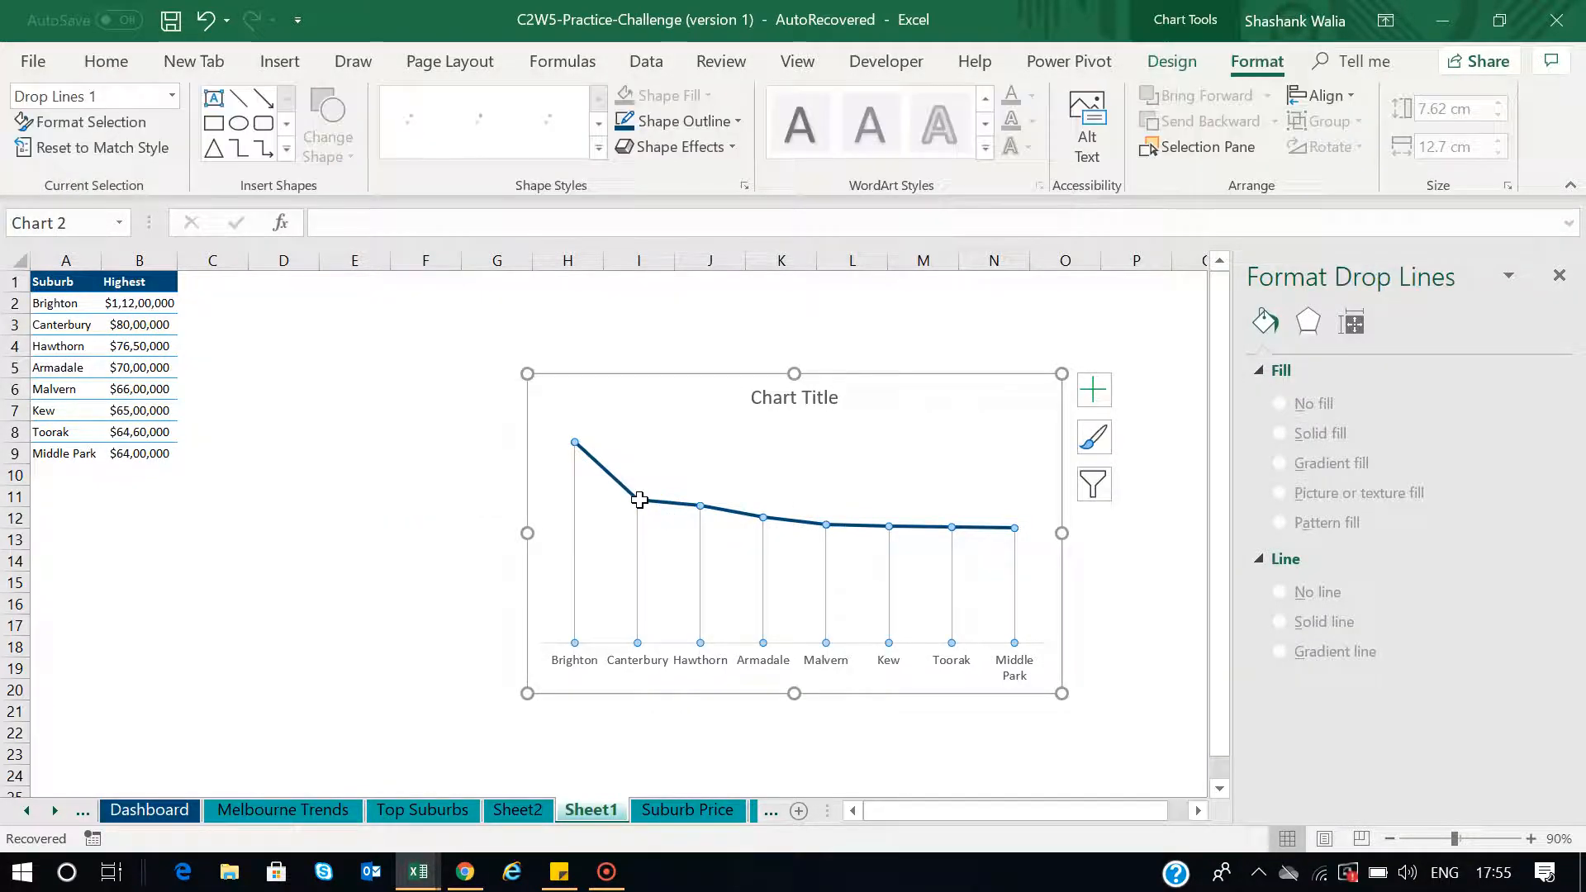
Set the line series' markers to the built-in circle type at size 20
left_click(602, 473)
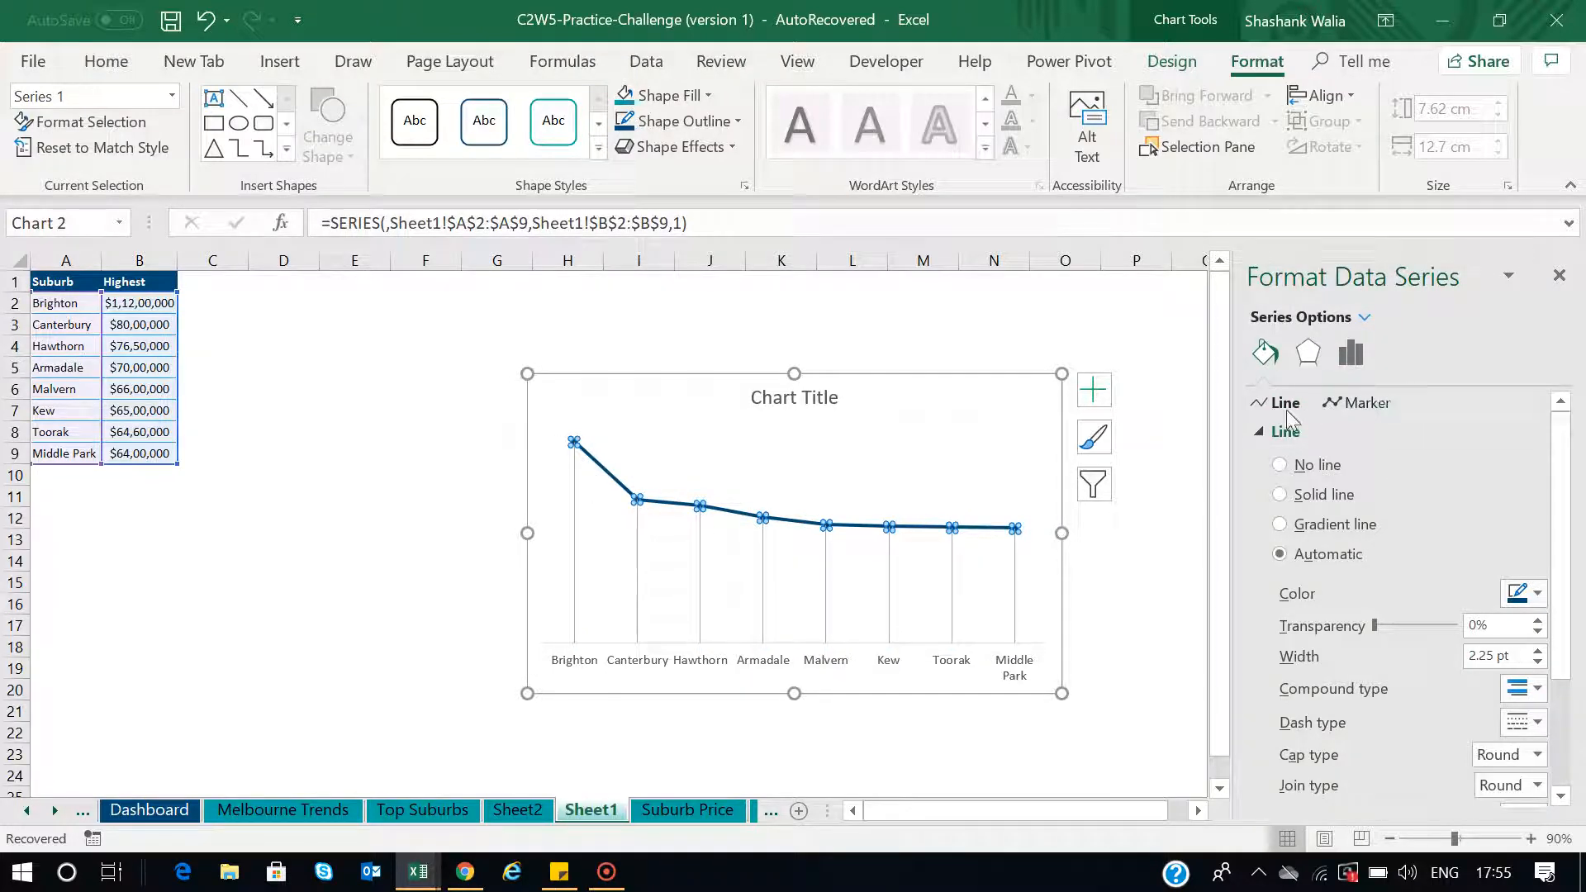
left_click(1355, 405)
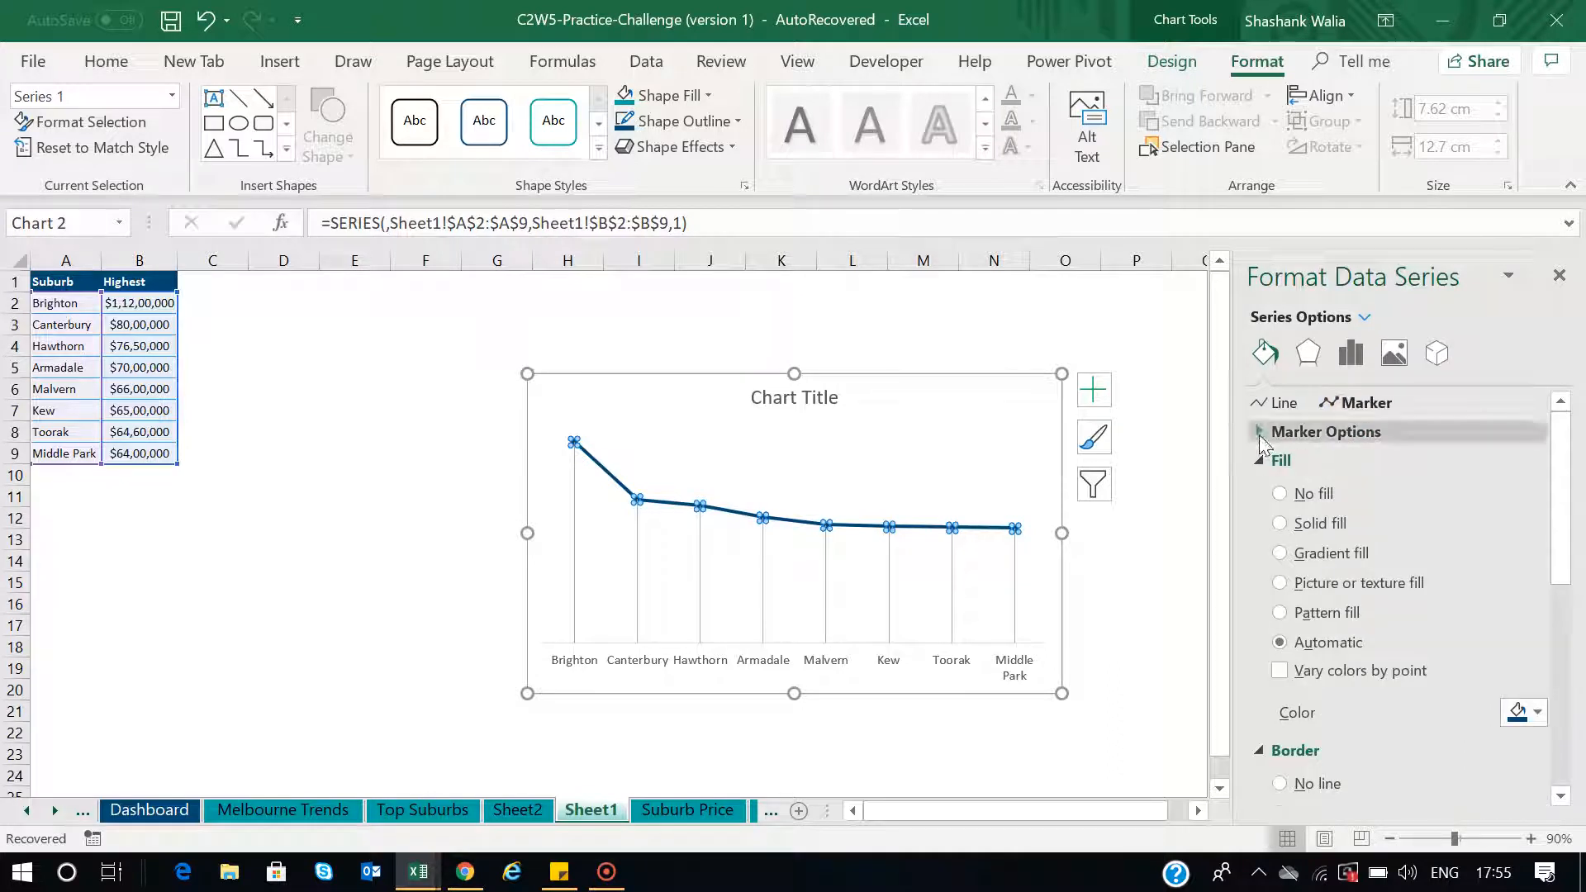
left_click(1261, 438)
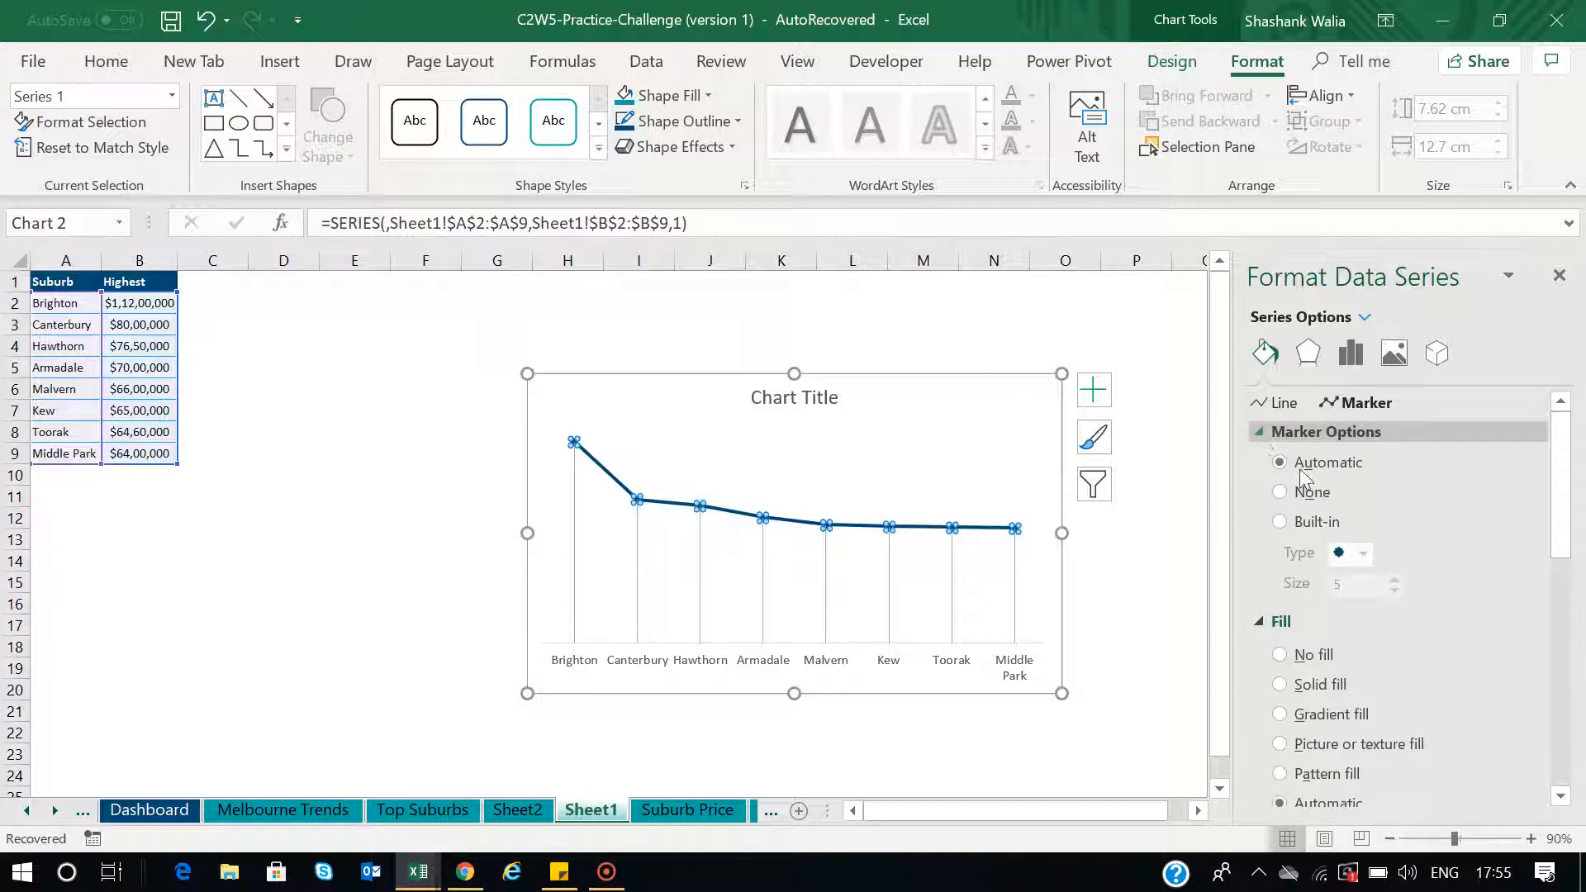
left_click(1280, 522)
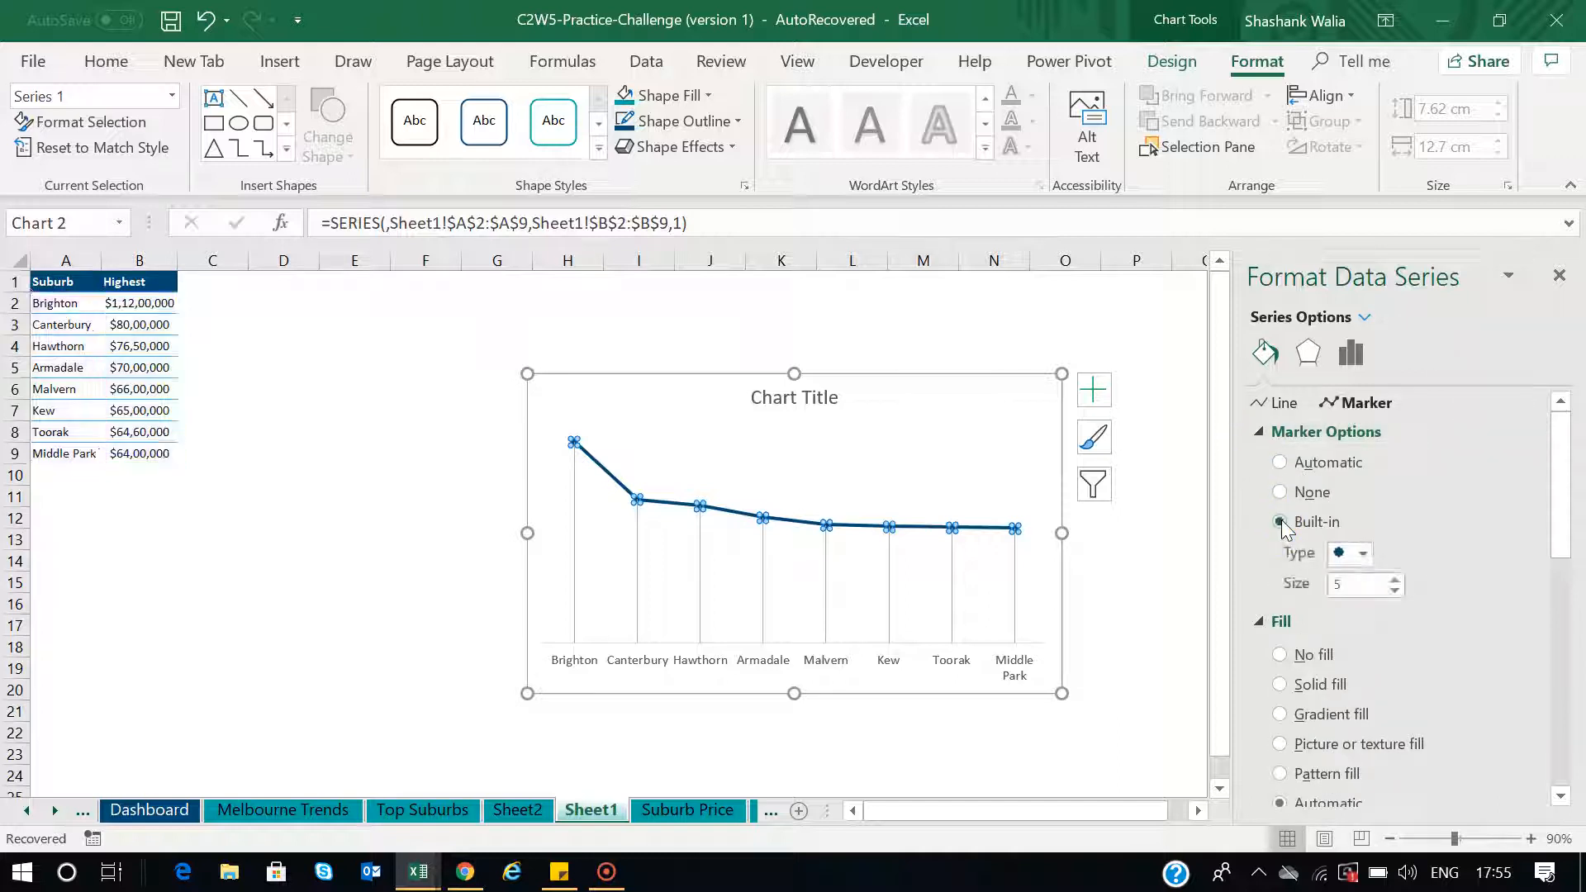
left_click(1364, 554)
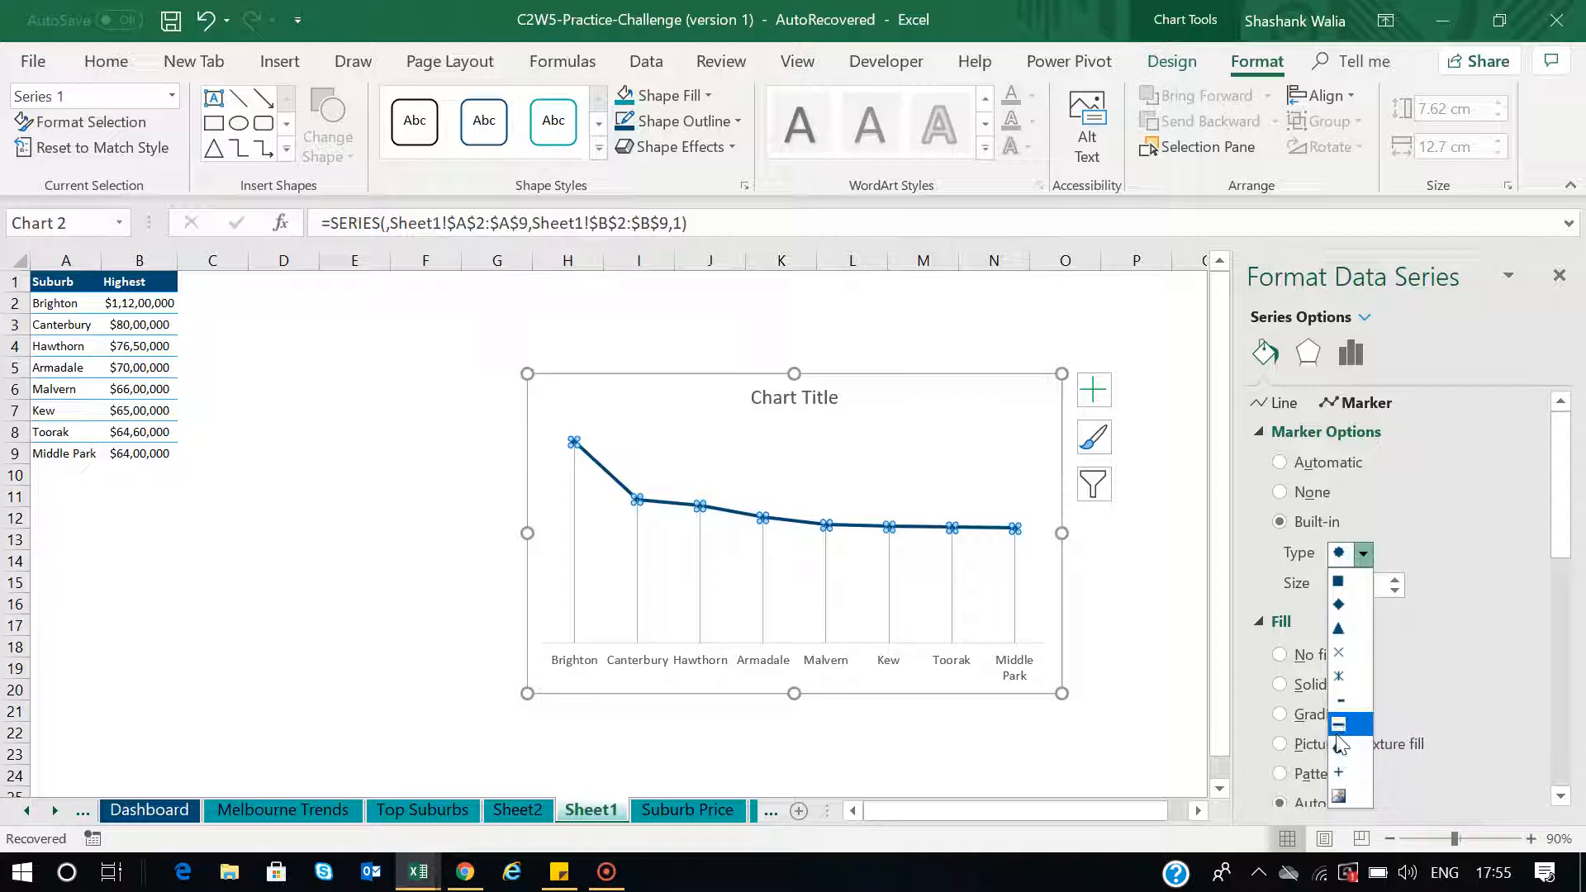
left_click(1365, 555)
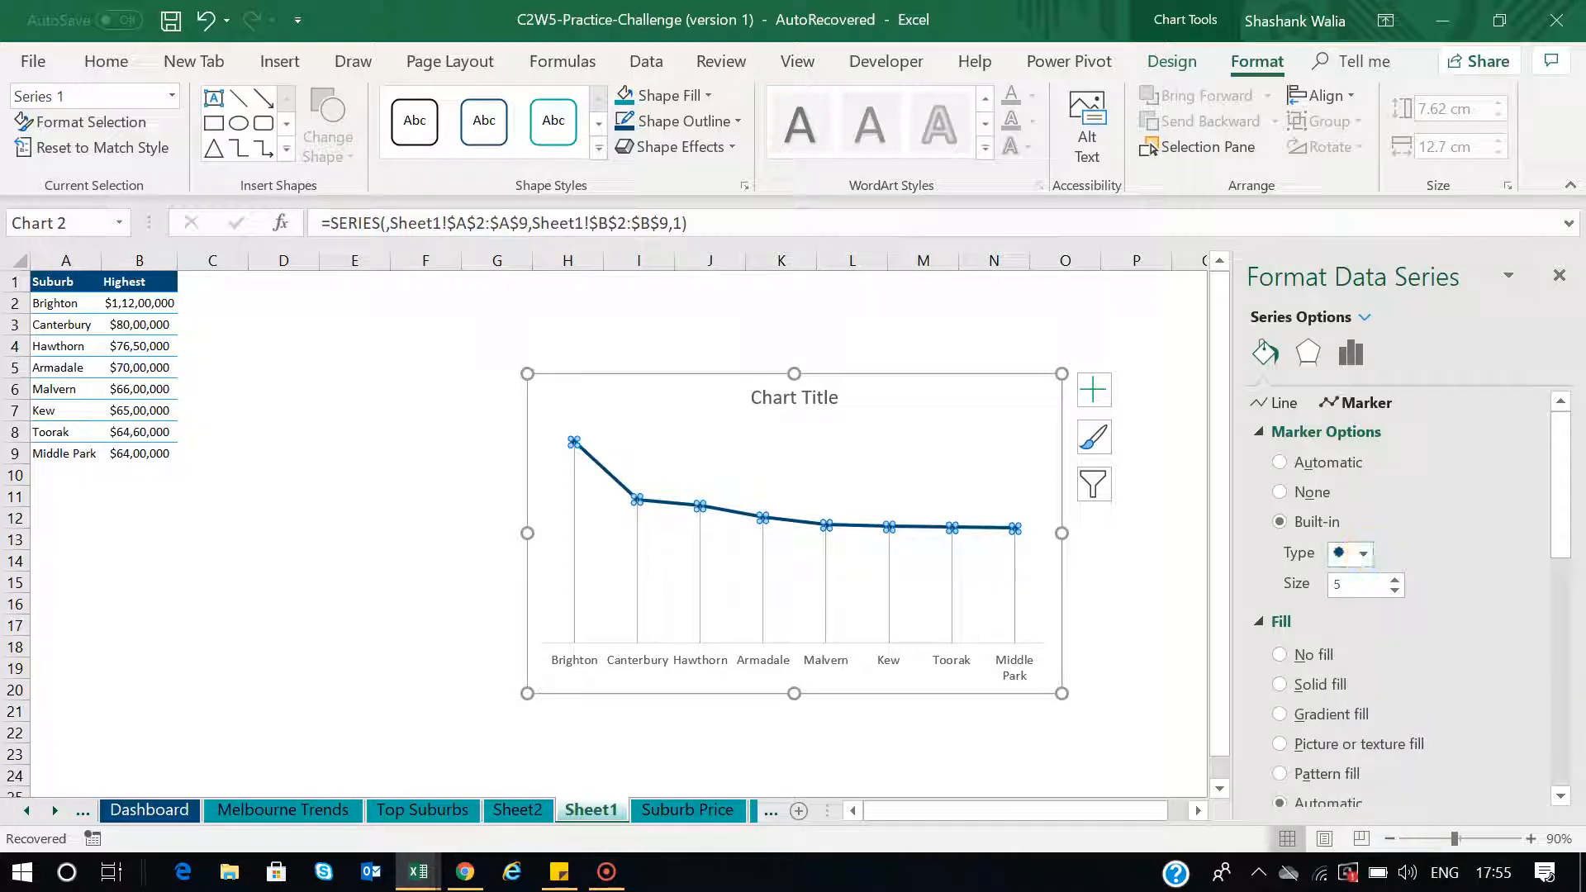
left_click(1343, 585)
key("BackSpace")
key("Return")
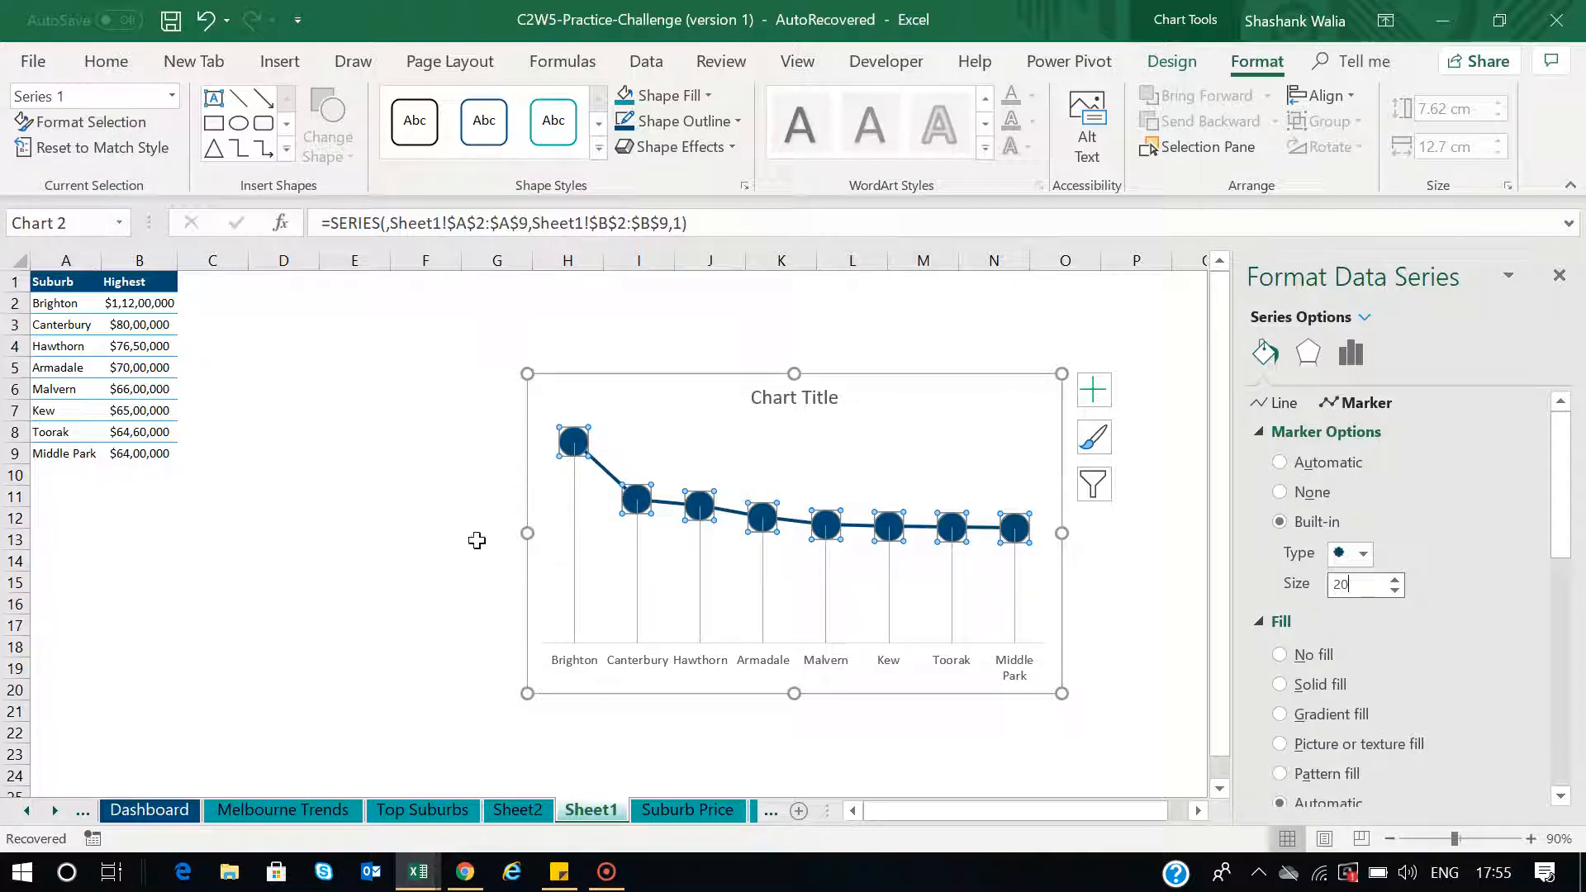
Thicken the chart's drop lines to a width of 3 pt
left_click(573, 503)
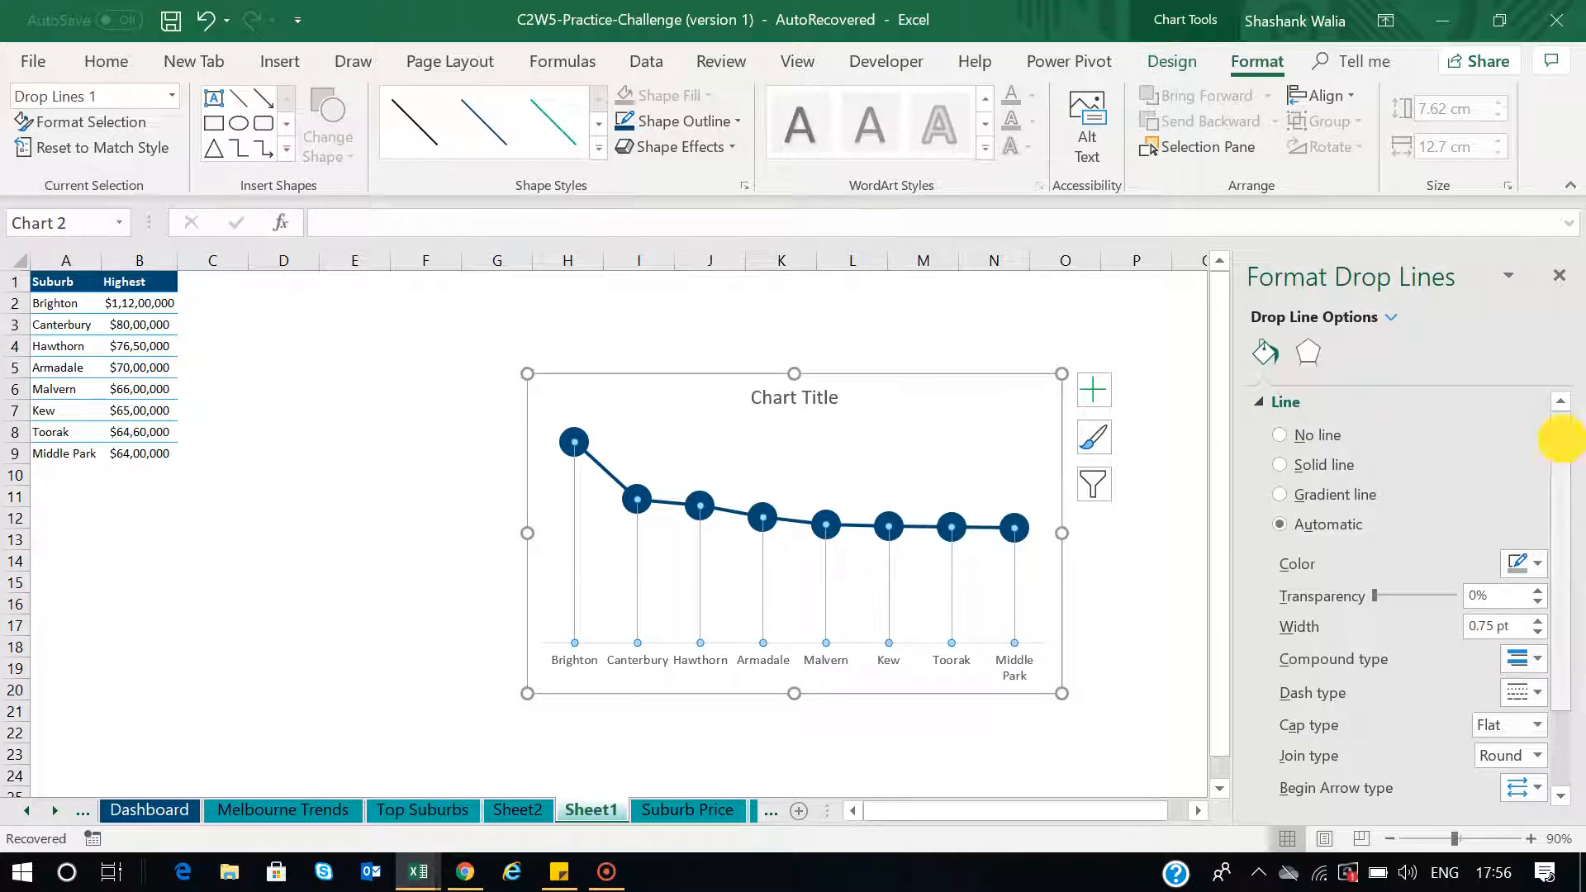
scroll(1558, 436, "down", 3)
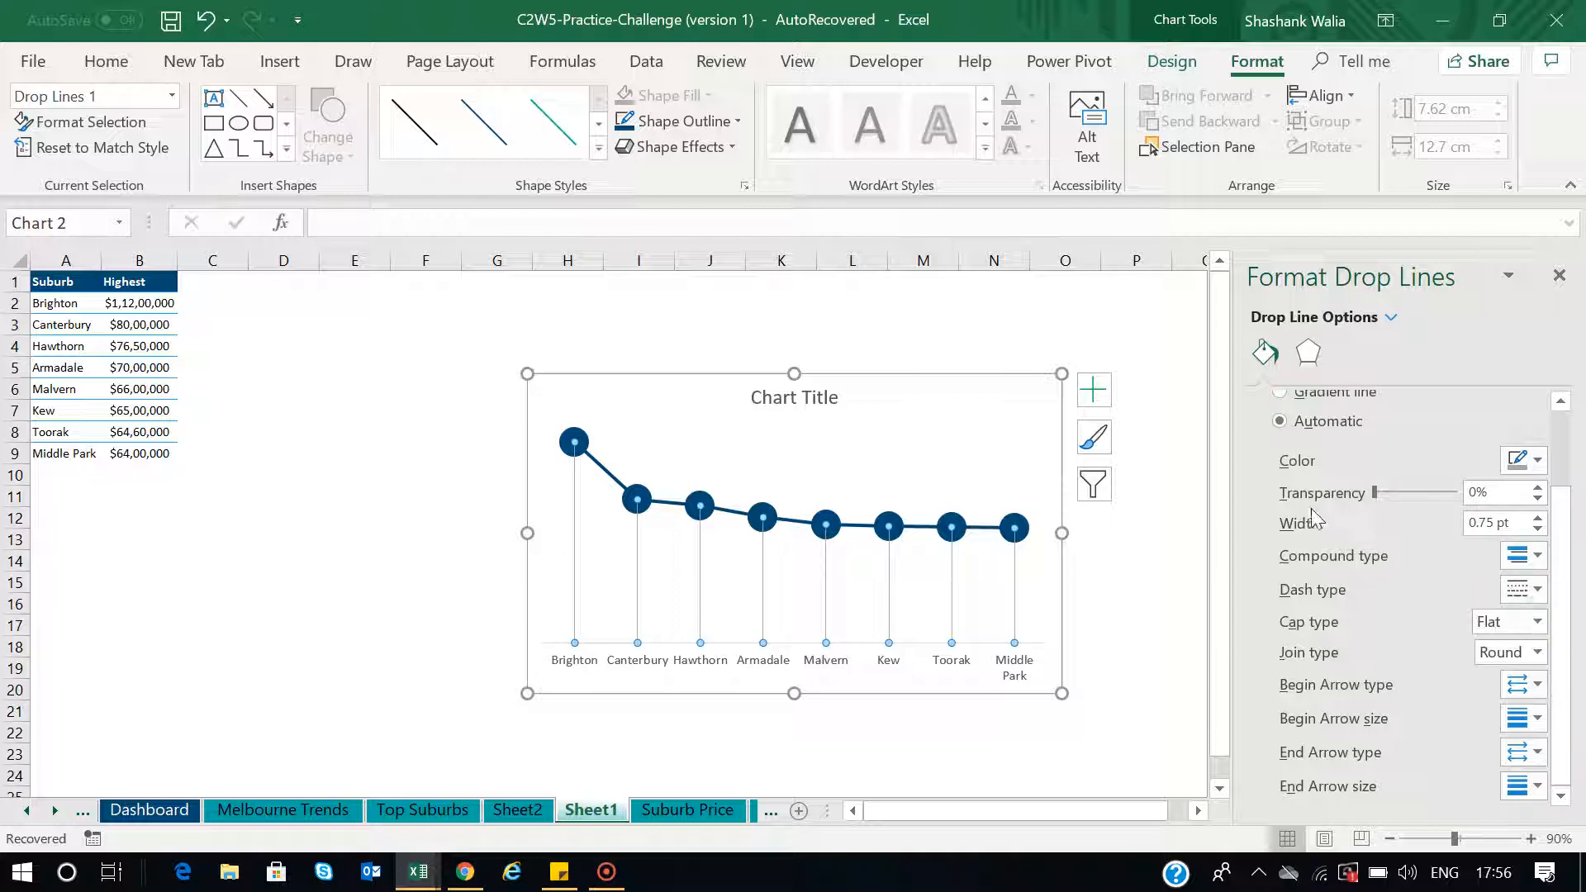
left_click(1537, 519)
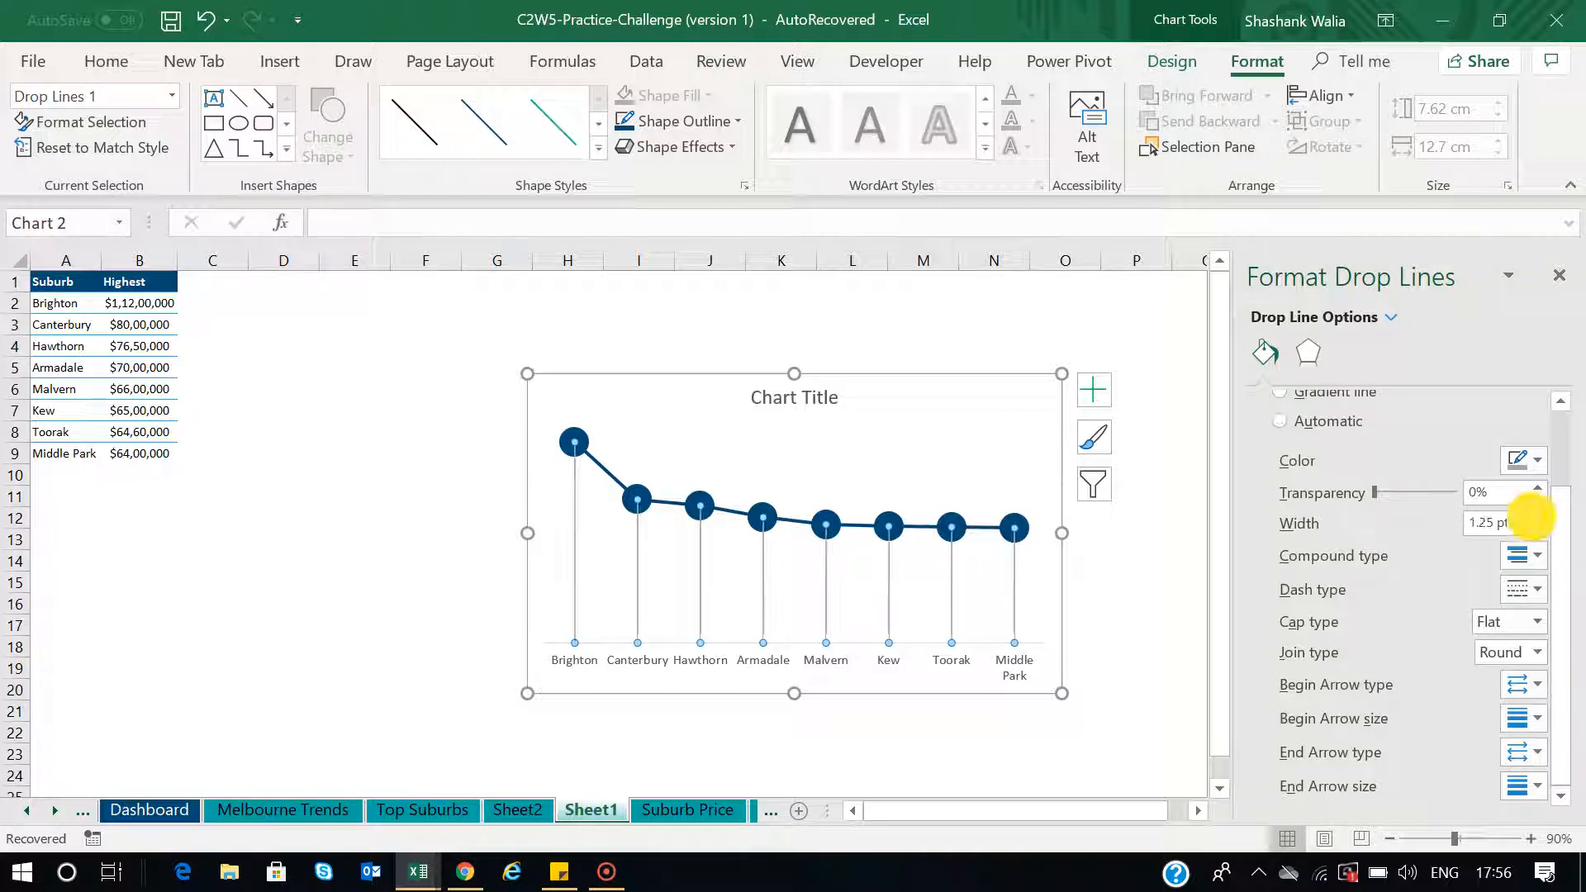
left_click(1537, 519)
left_click(1537, 519)
left_click(1537, 519)
left_click(1537, 518)
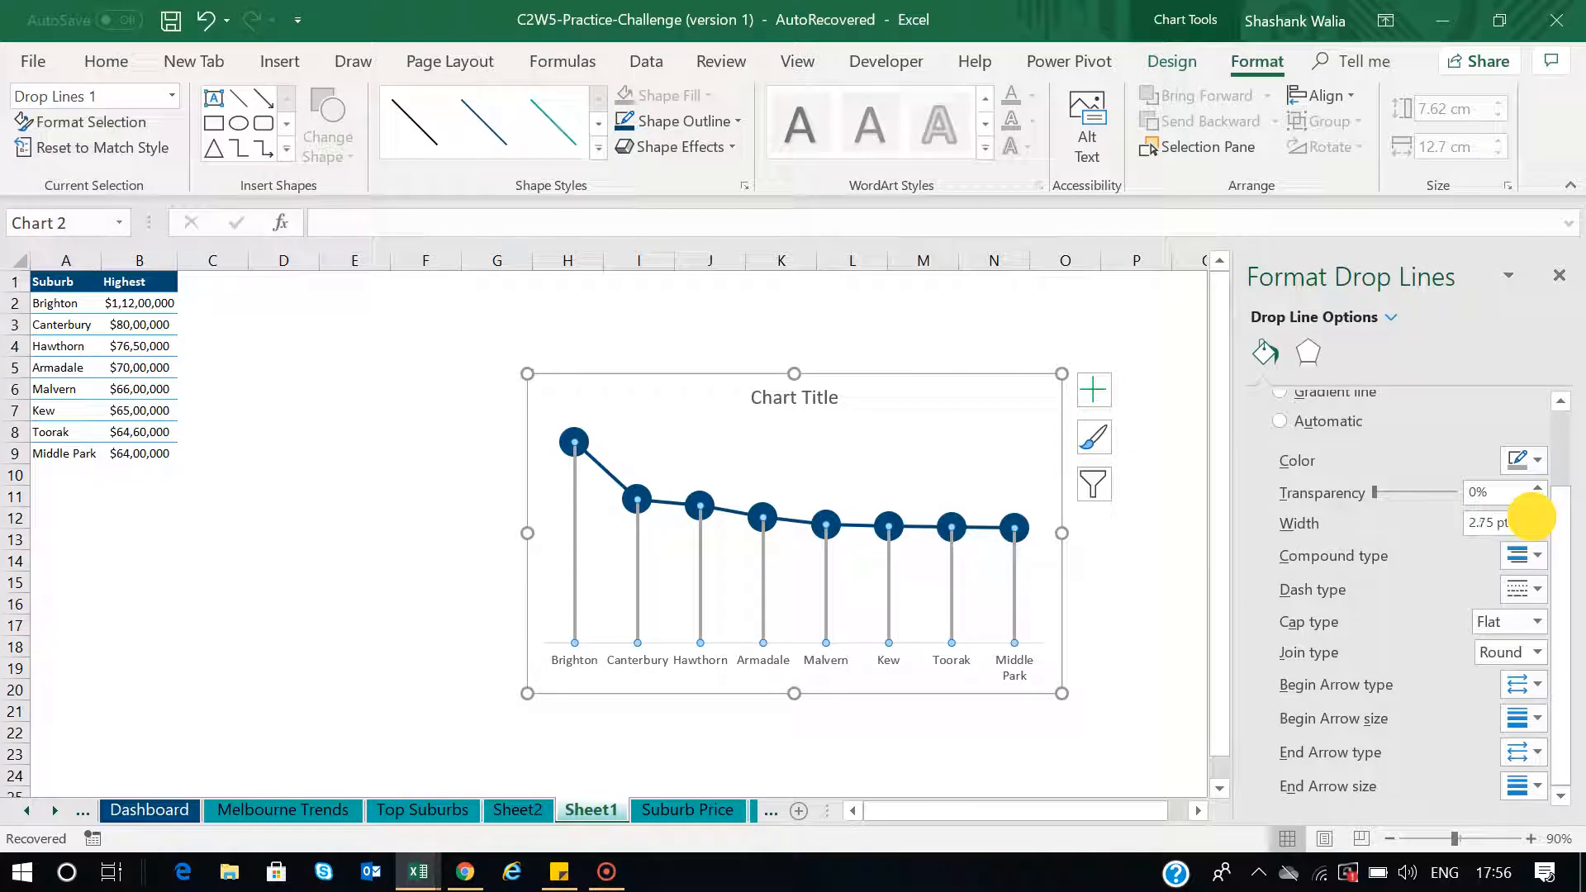
left_click(1536, 518)
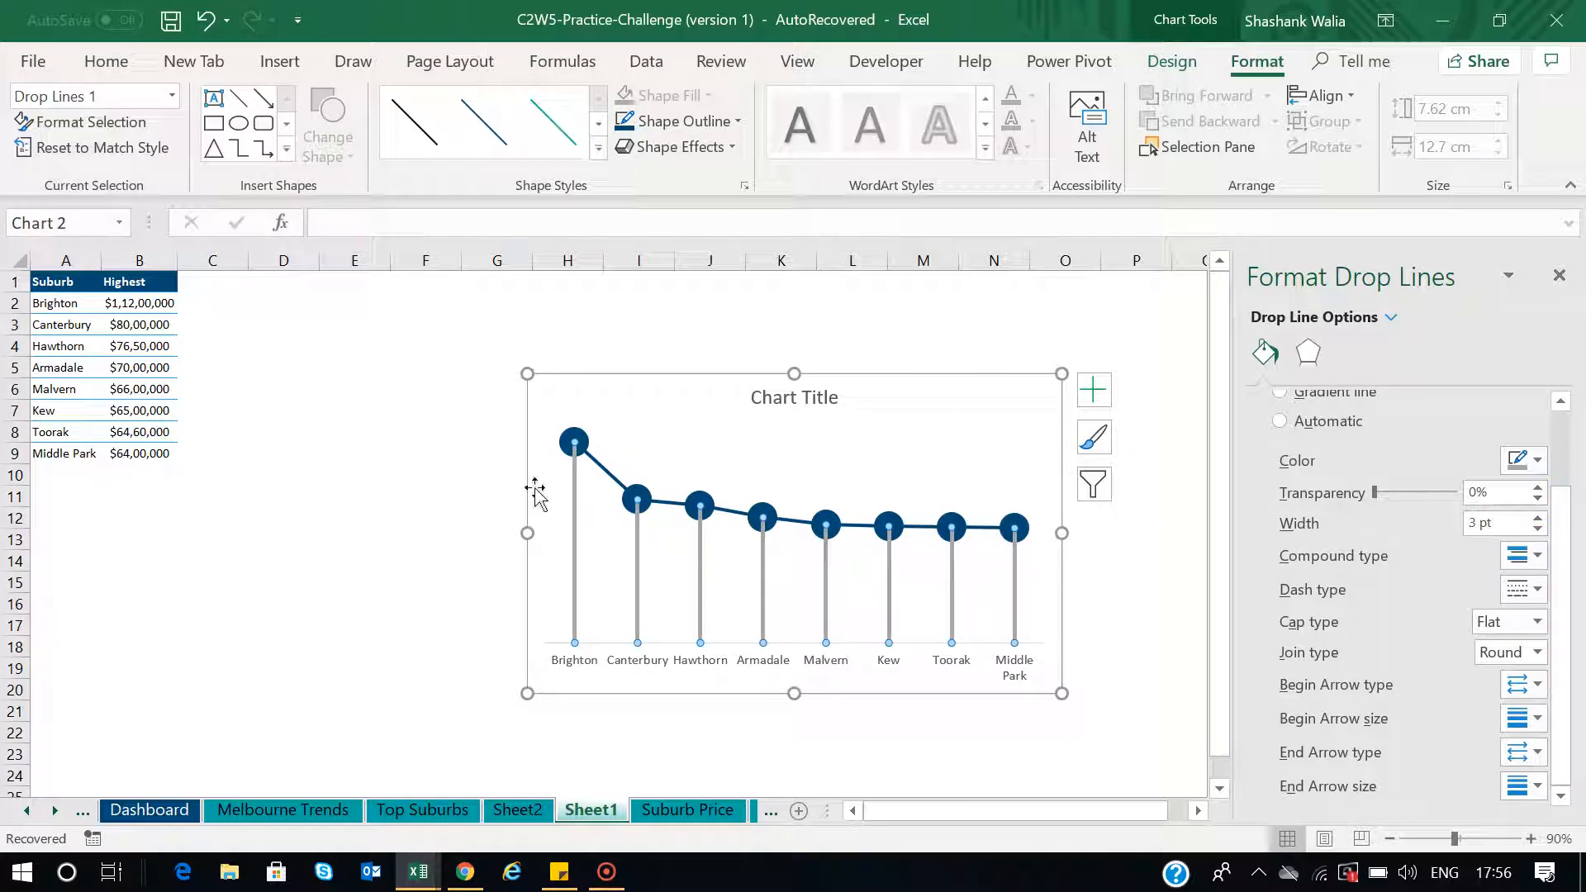
left_click(425, 491)
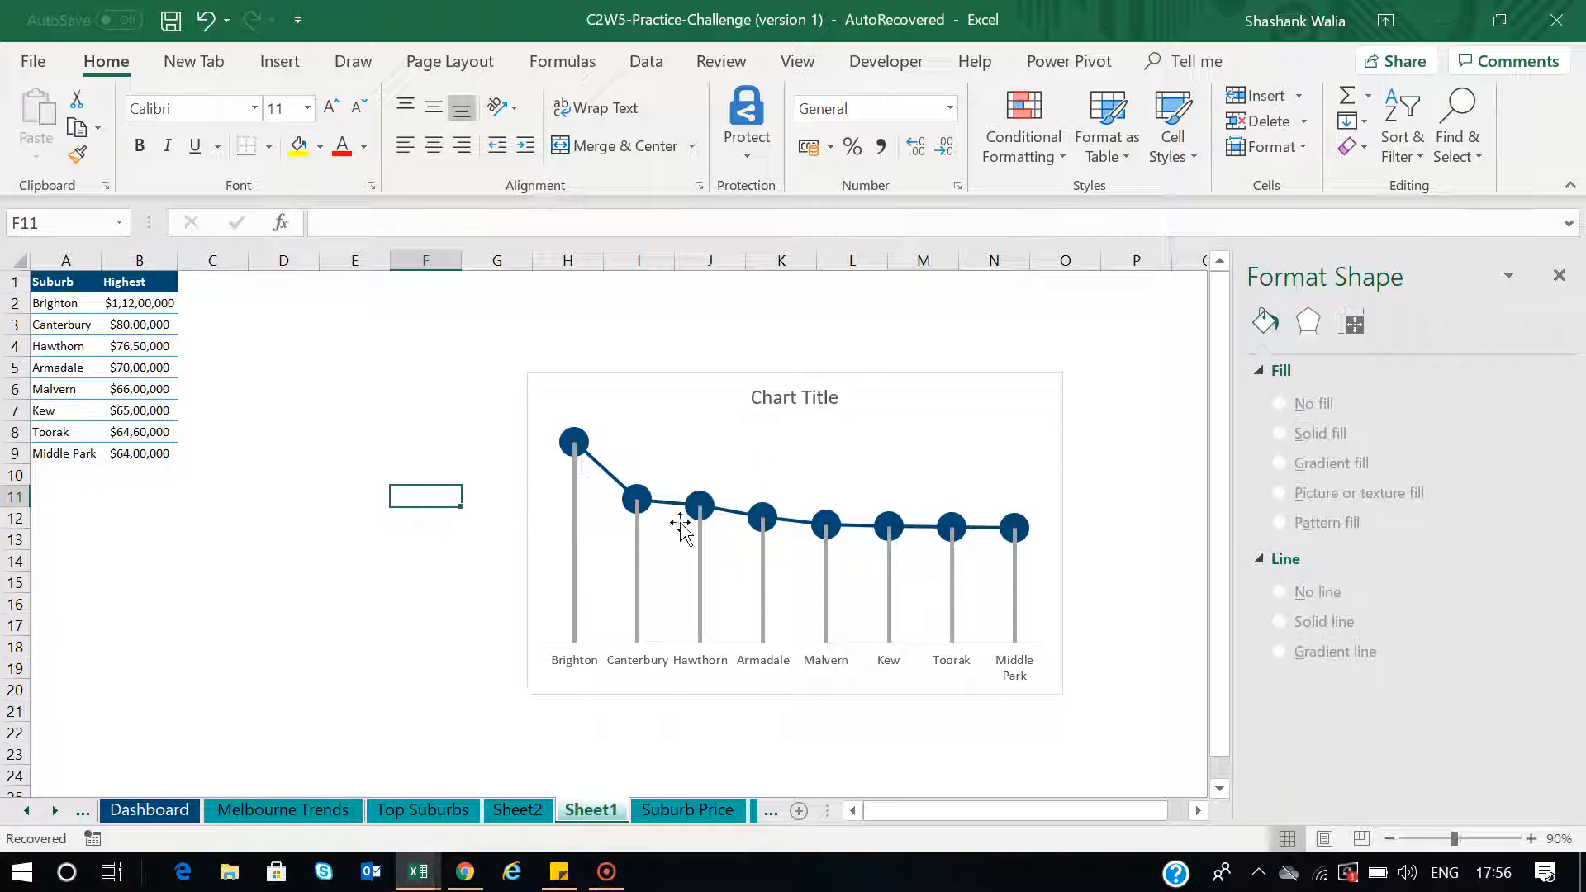
left_click(605, 477)
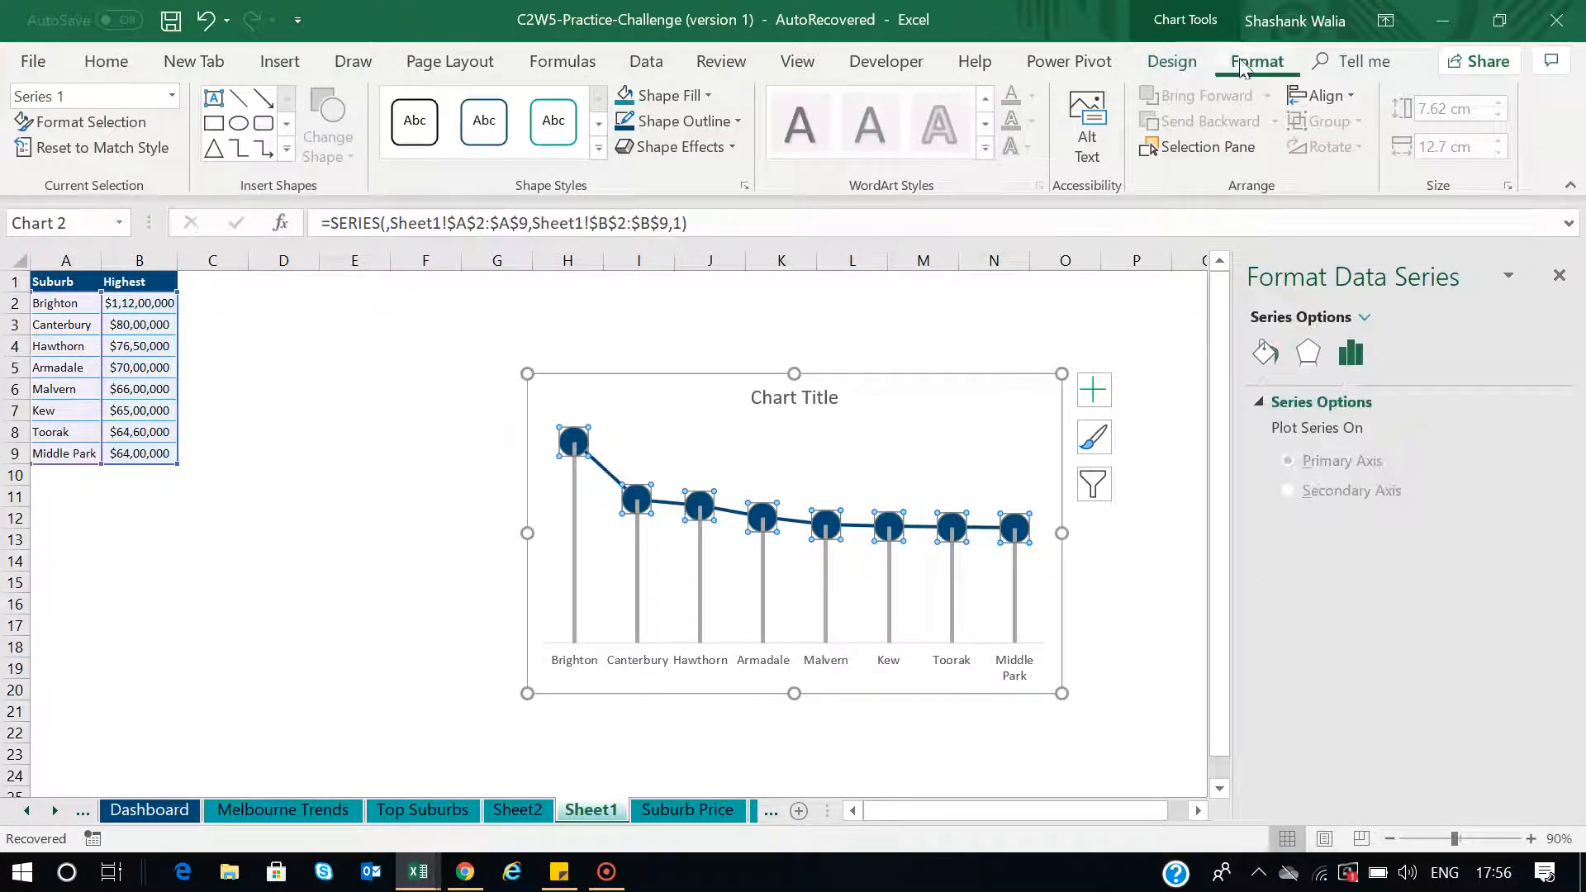
left_click(738, 123)
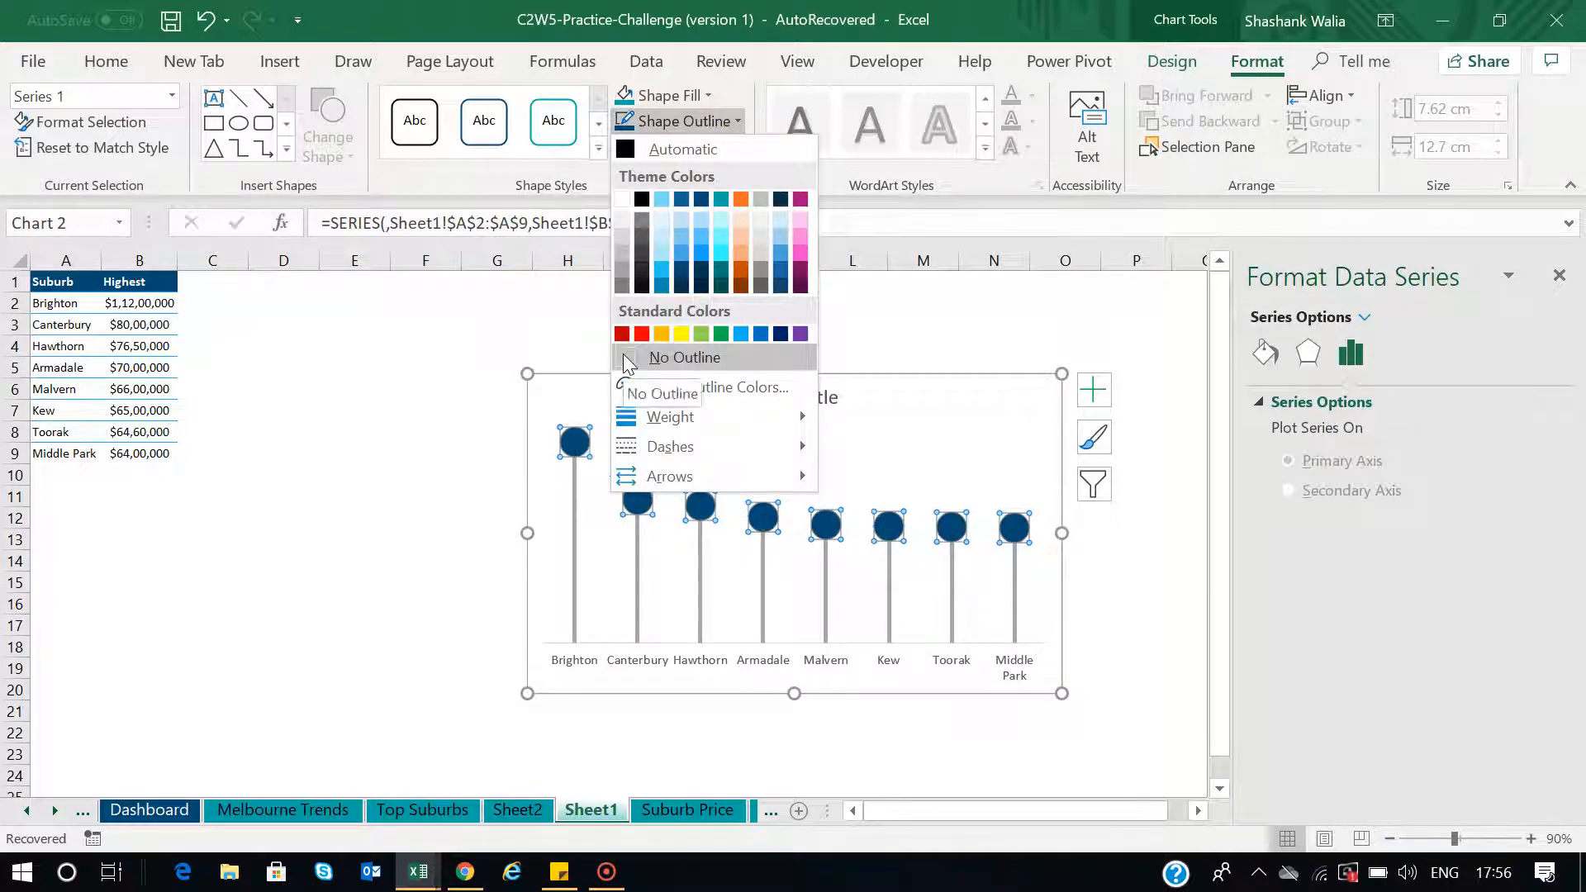
left_click(419, 465)
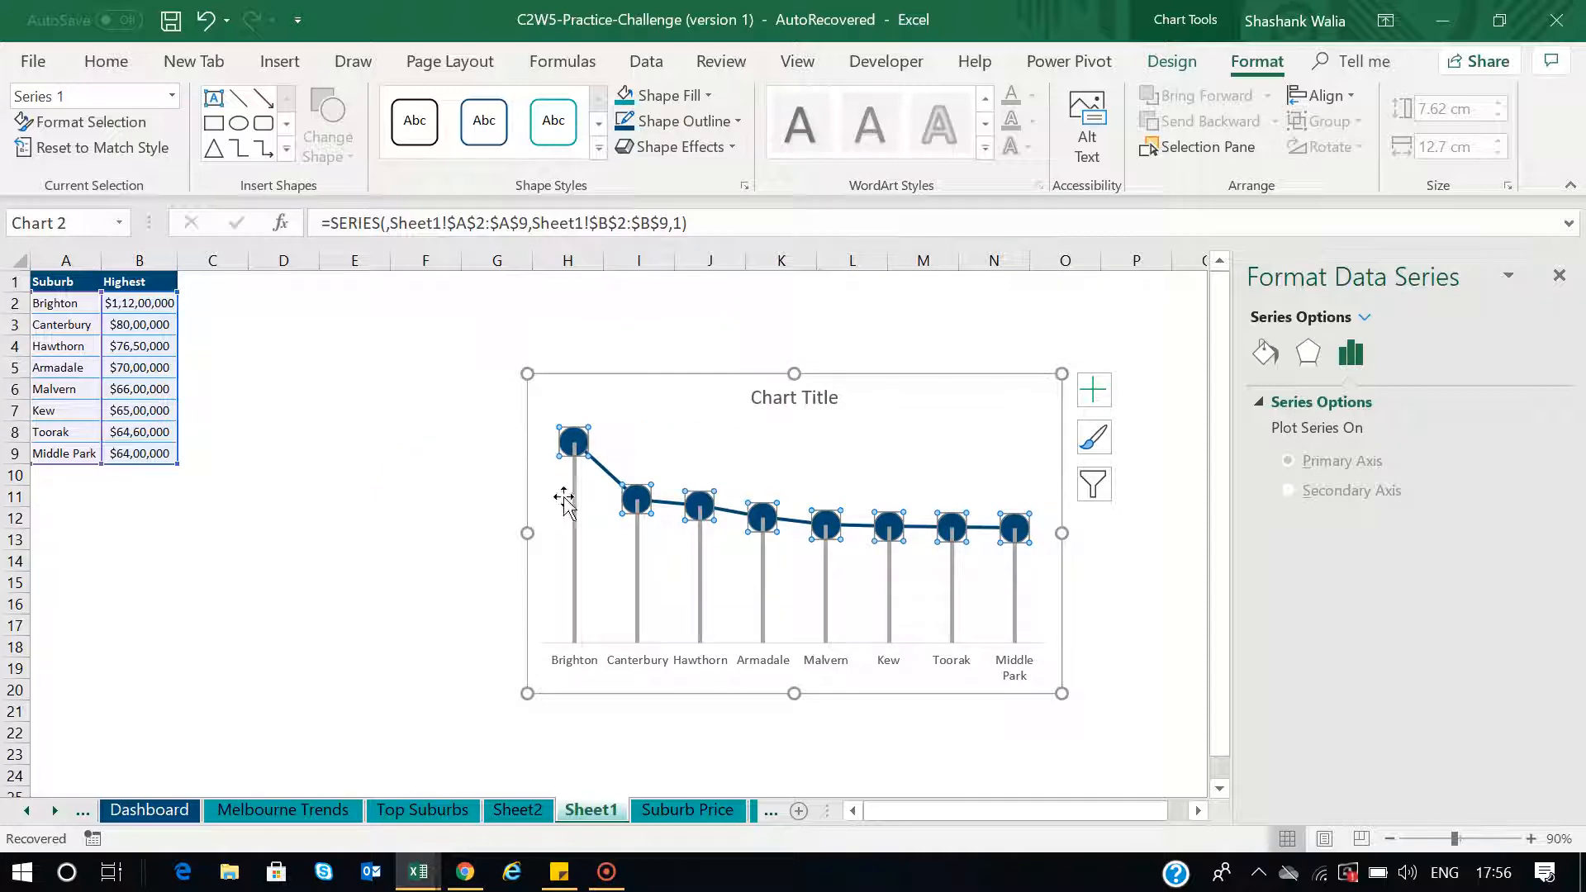
left_click(611, 479)
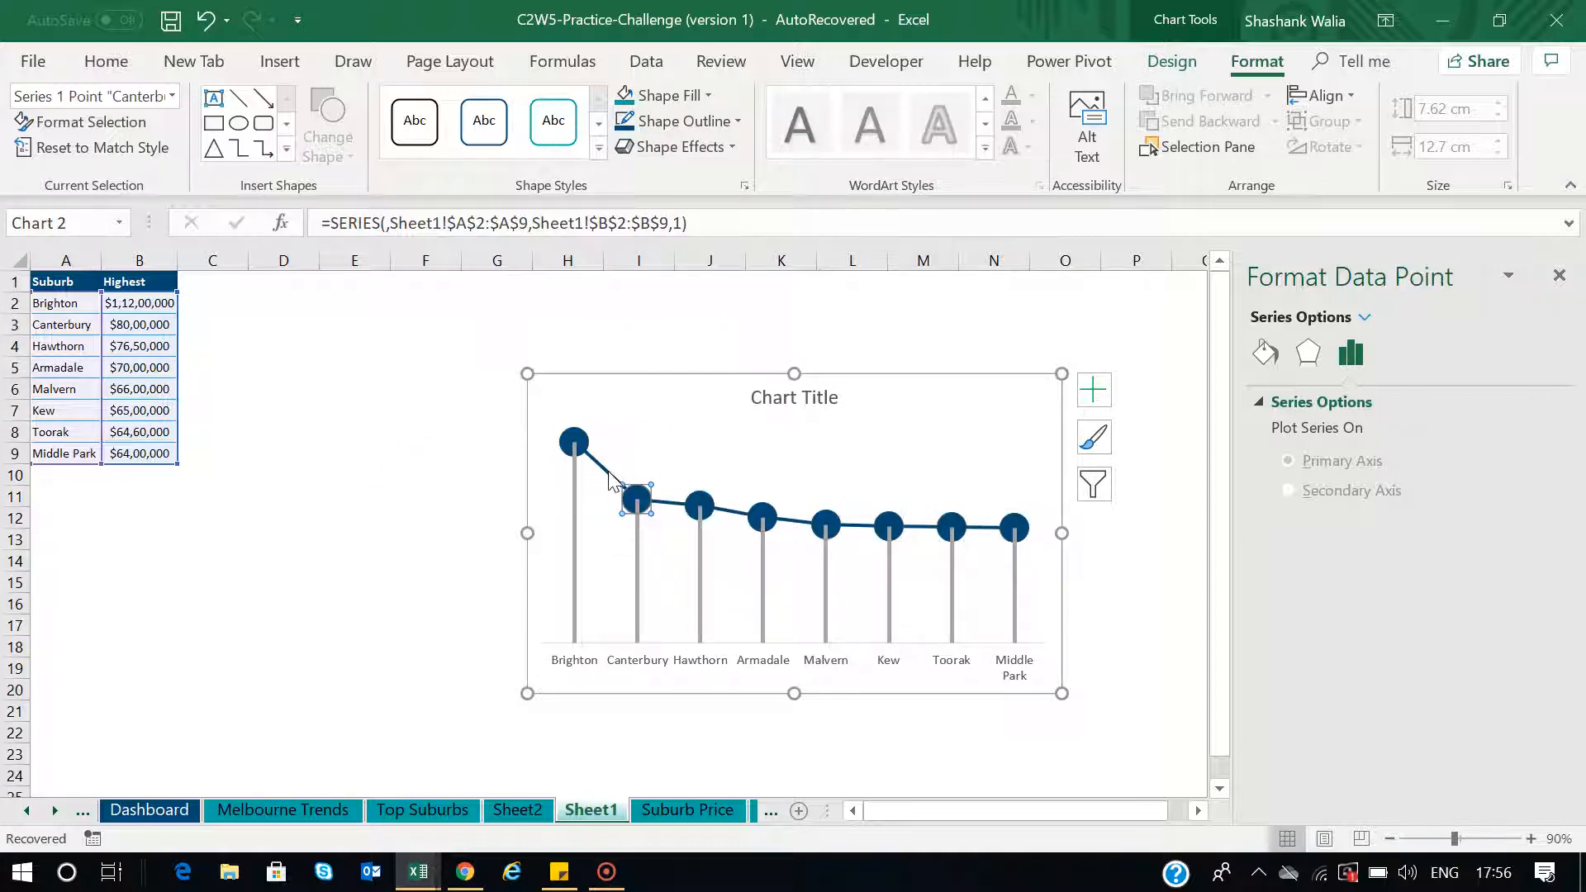
left_click(441, 500)
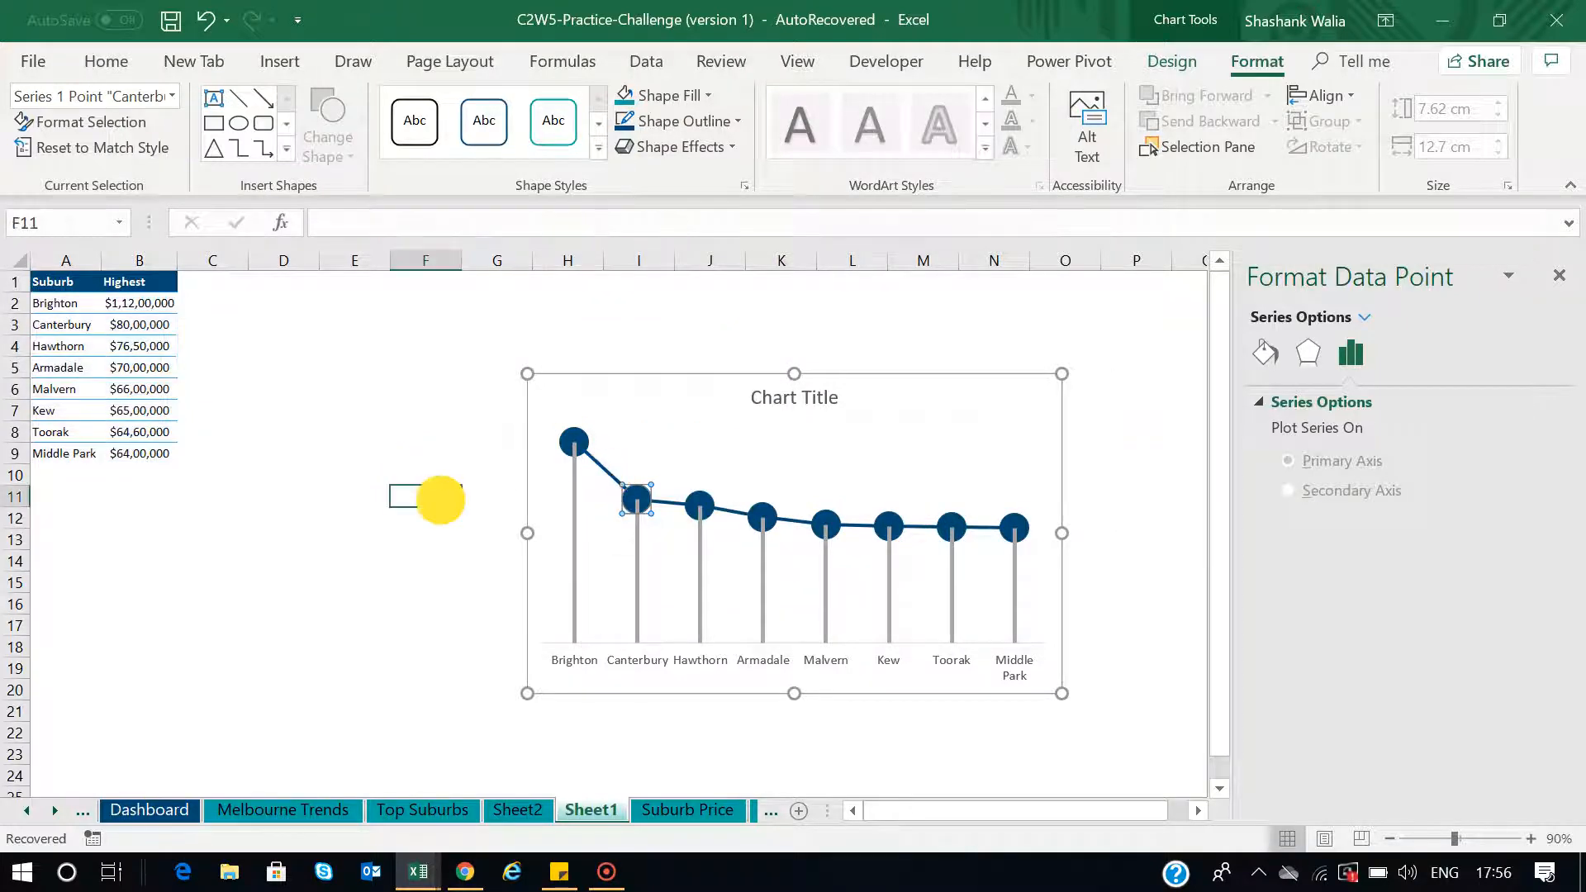
Set the price series to No Outline so that the line connecting the markers is removed
left_click(612, 480)
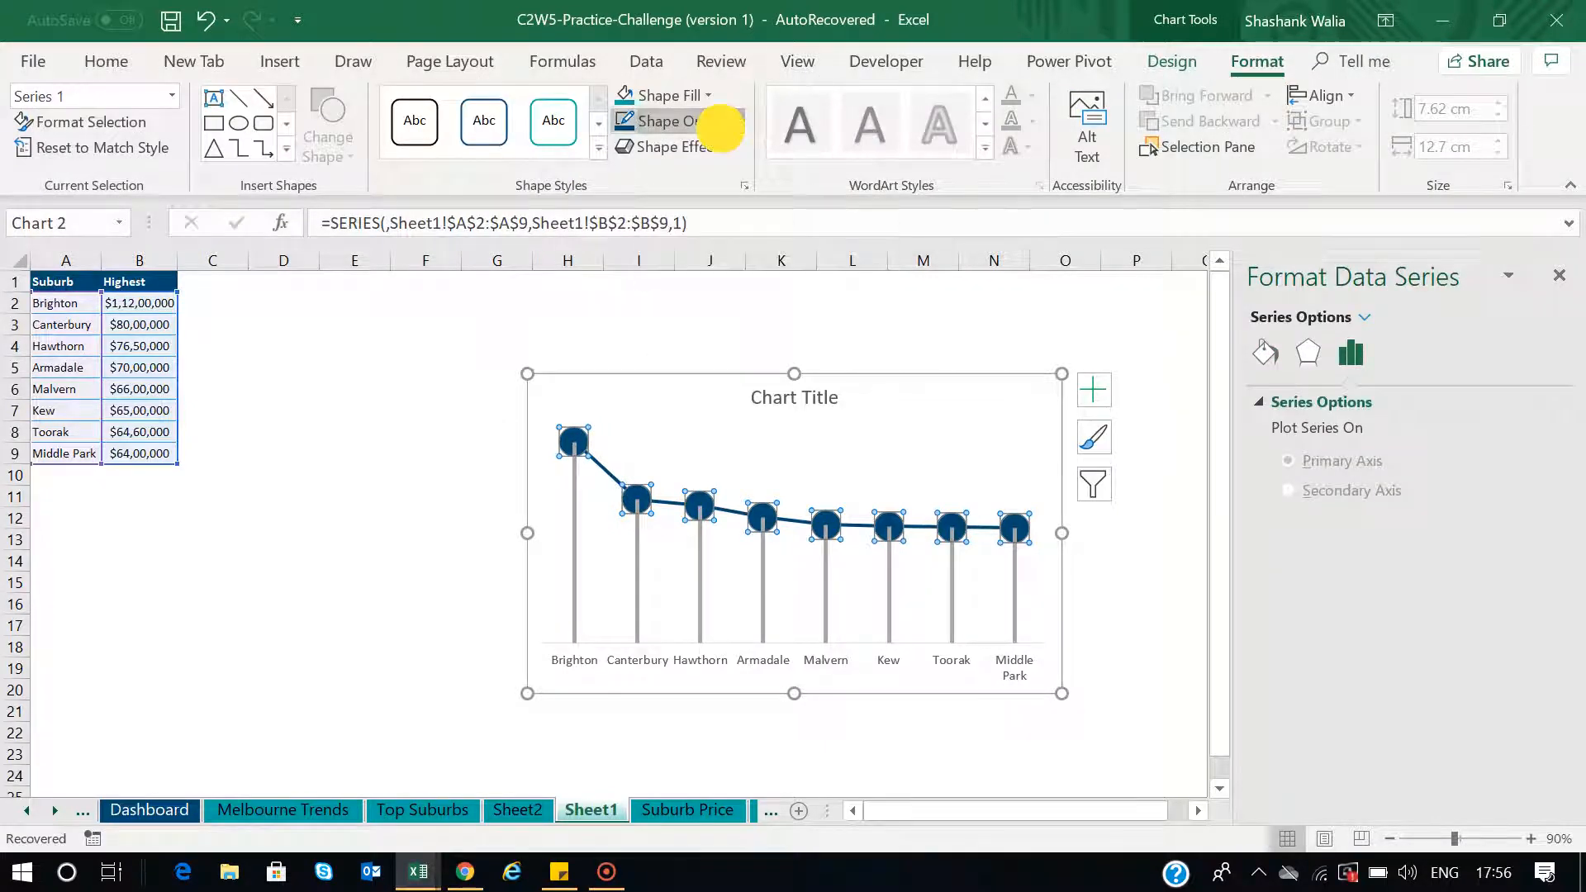
left_click(721, 123)
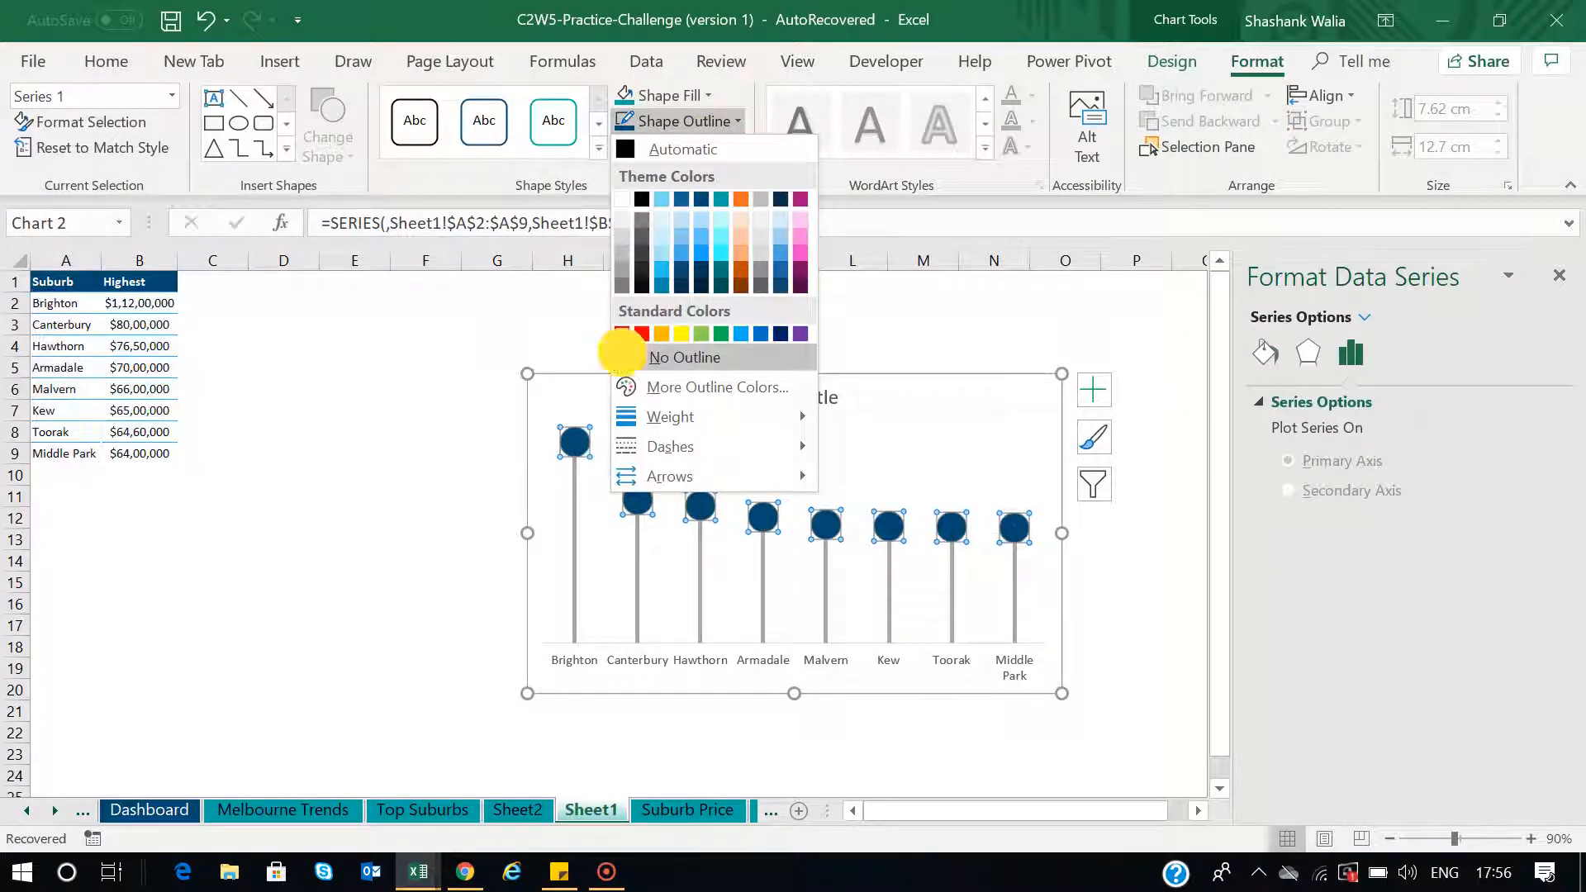
left_click(626, 358)
left_click(366, 447)
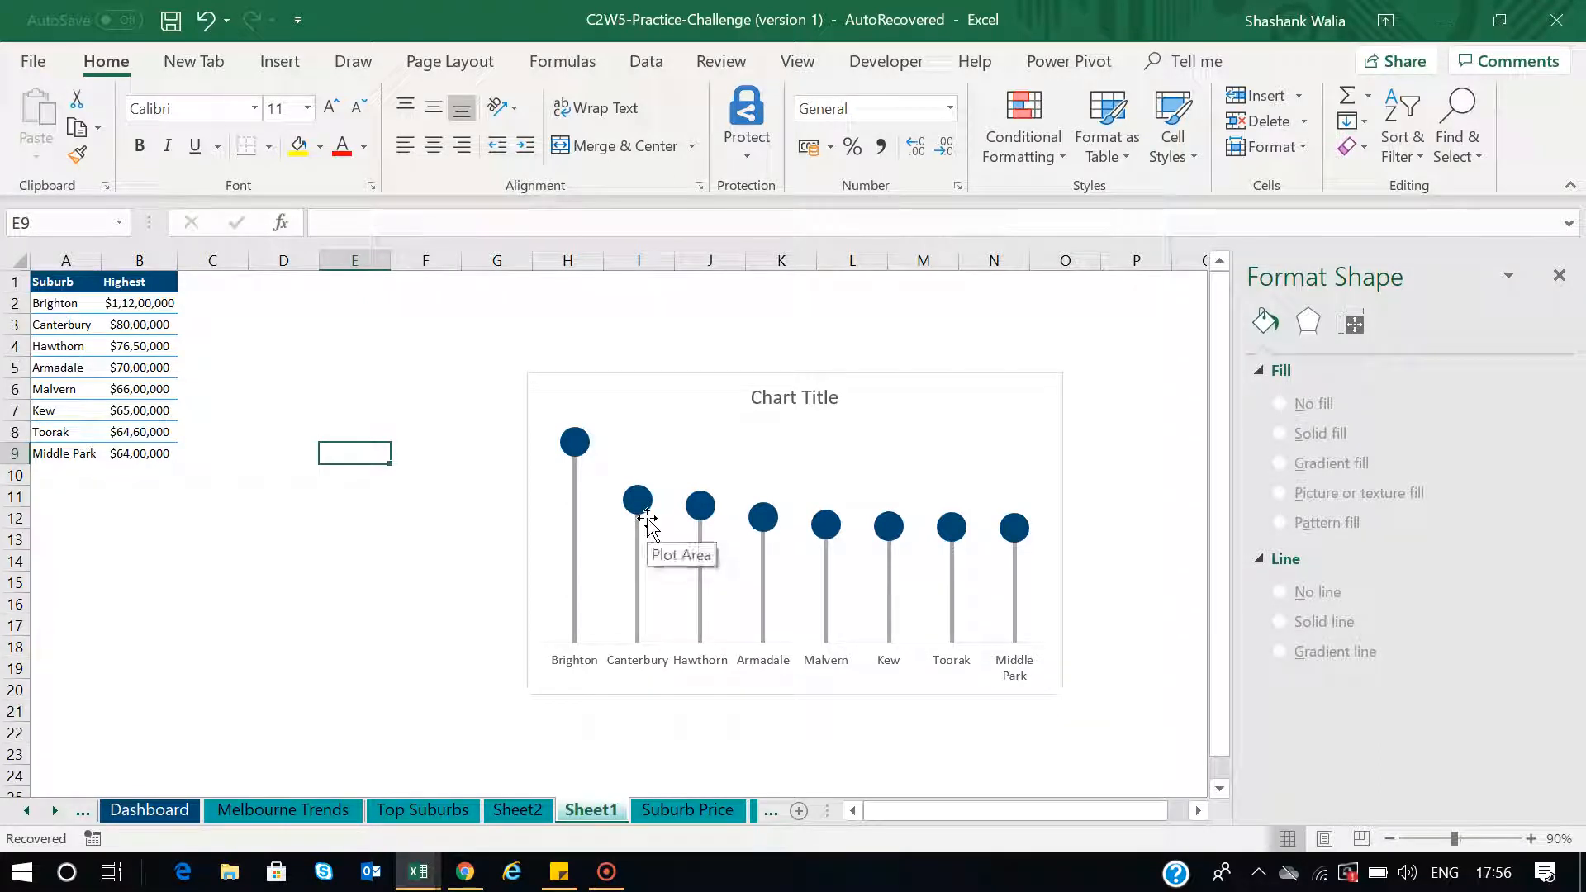
Fill the series' circle markers with the base orange theme colour
left_click(579, 449)
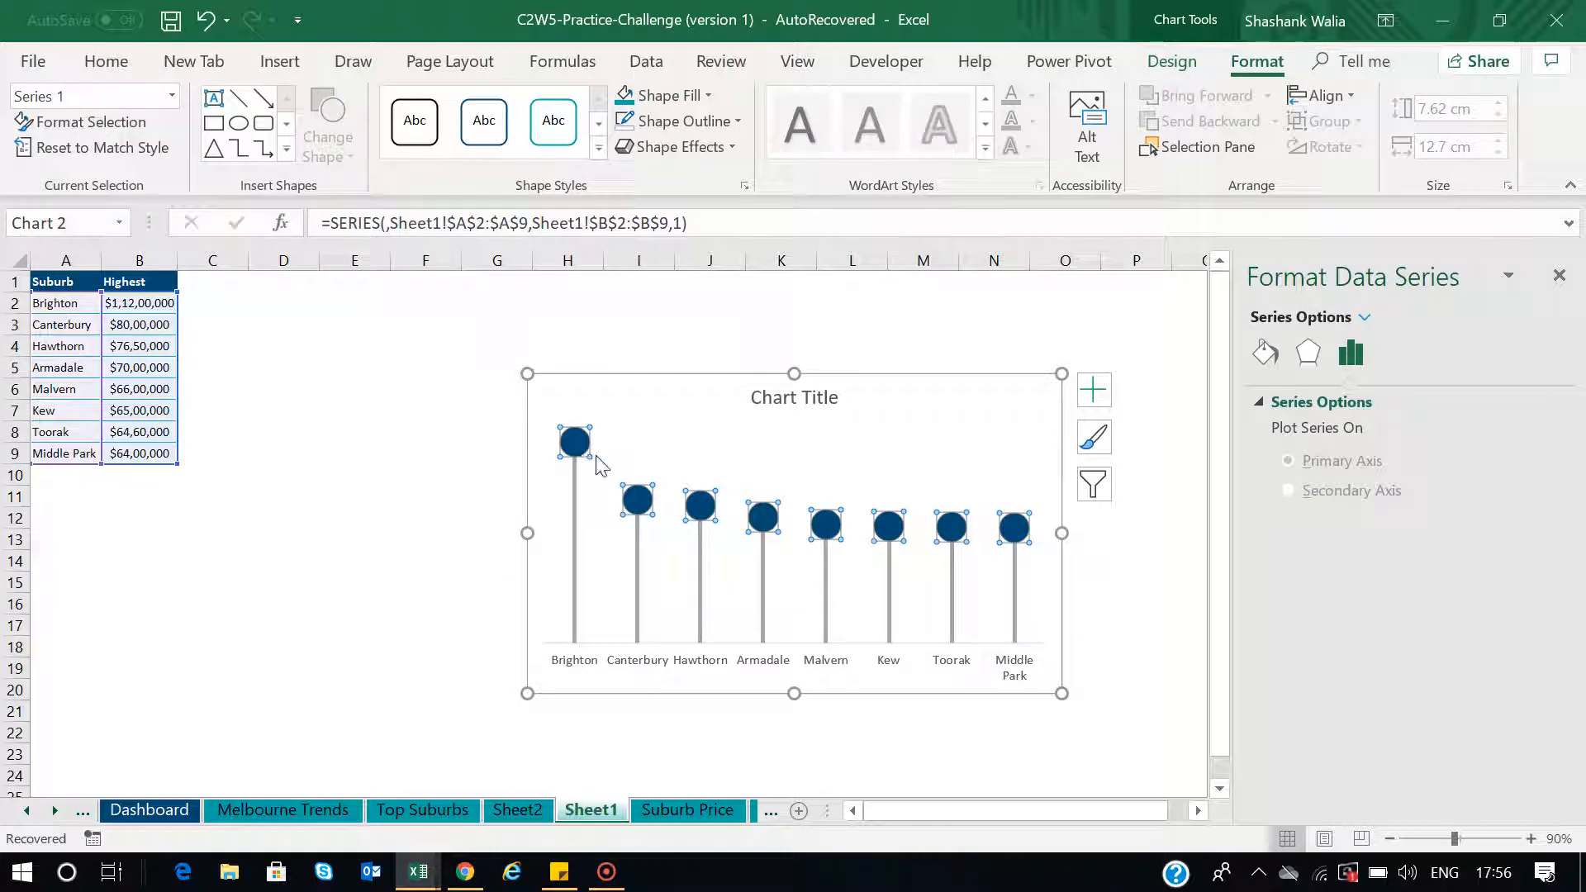
left_click(703, 97)
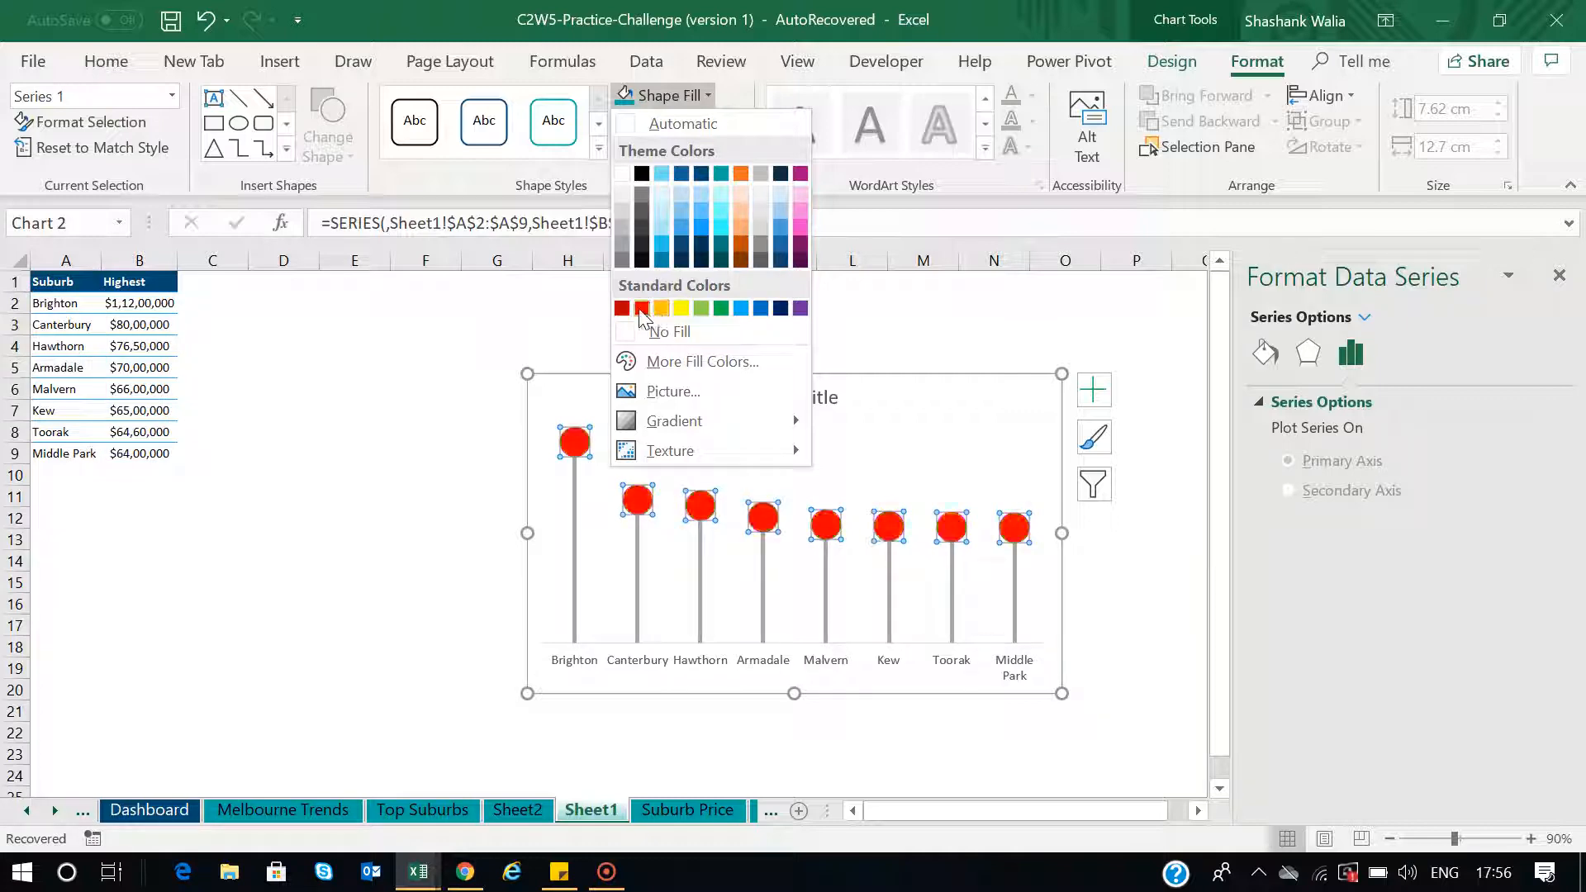
left_click(739, 172)
left_click(342, 496)
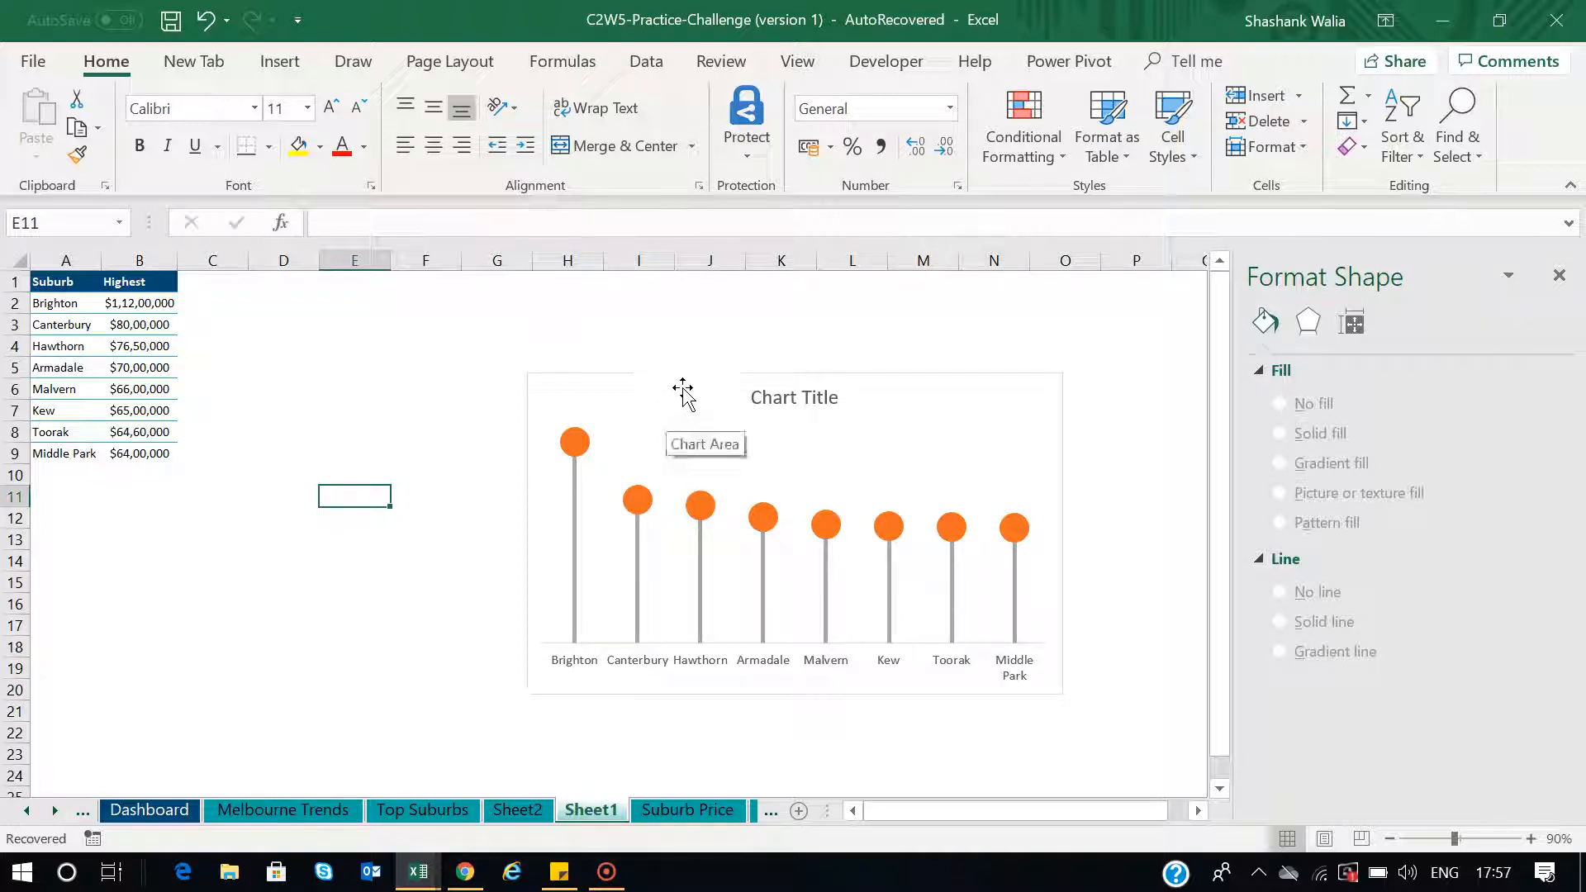
Move the chart next to the suburb price table, with its upper-left corner around cell C2
left_click_drag(665, 379, 374, 307)
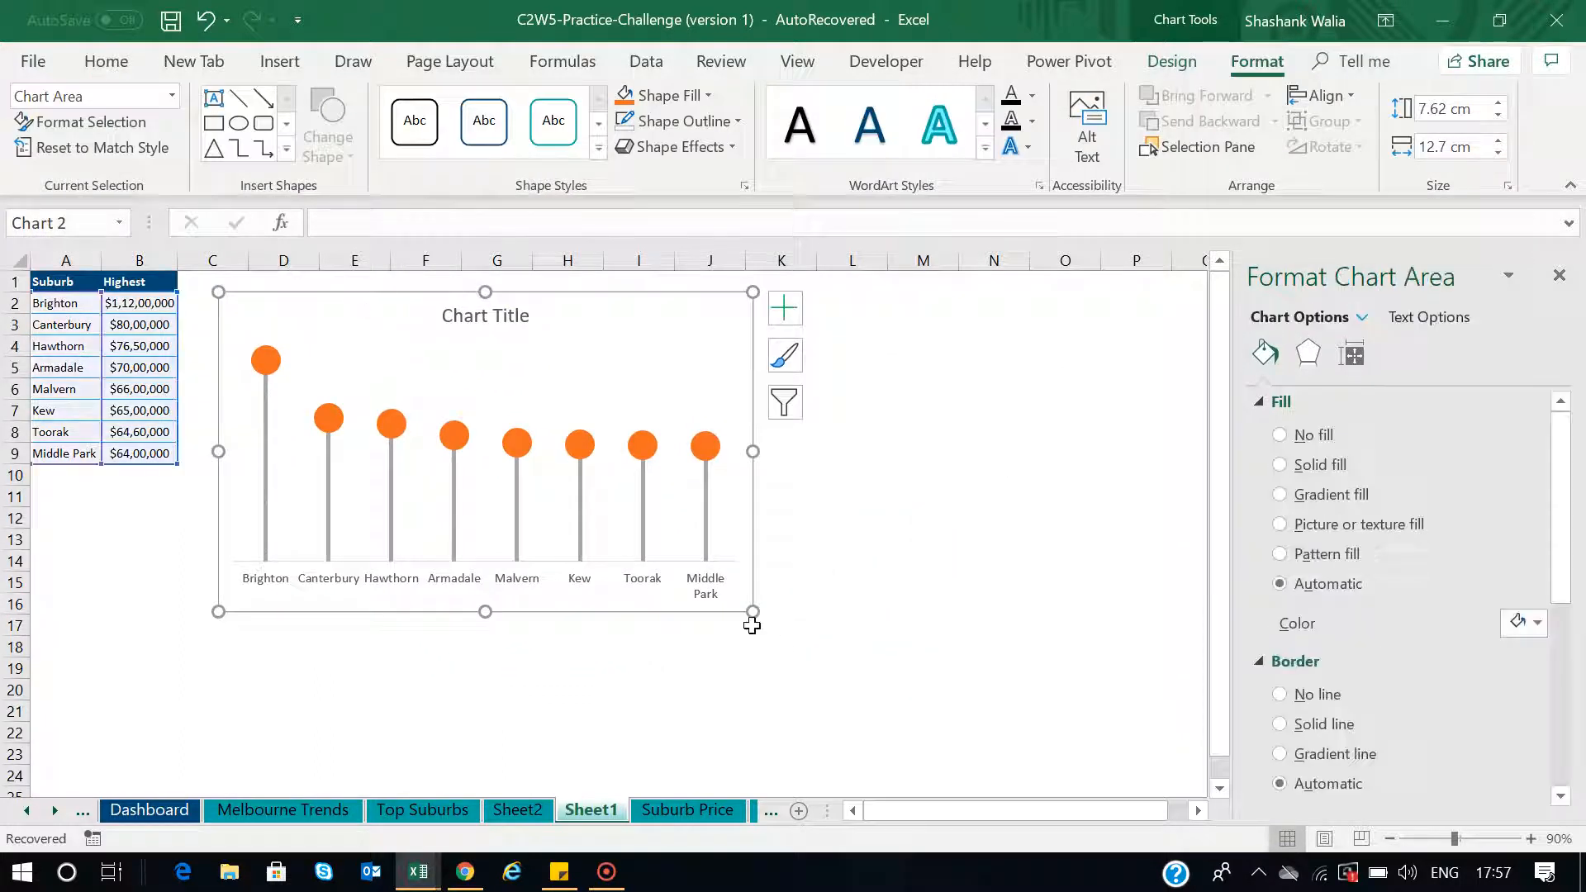
Shrink the lollipop chart to about 6.54 × 9.68 cm and place a duplicate of about 6.81 × 11.24 cm beside it
left_click_drag(752, 616, 626, 566)
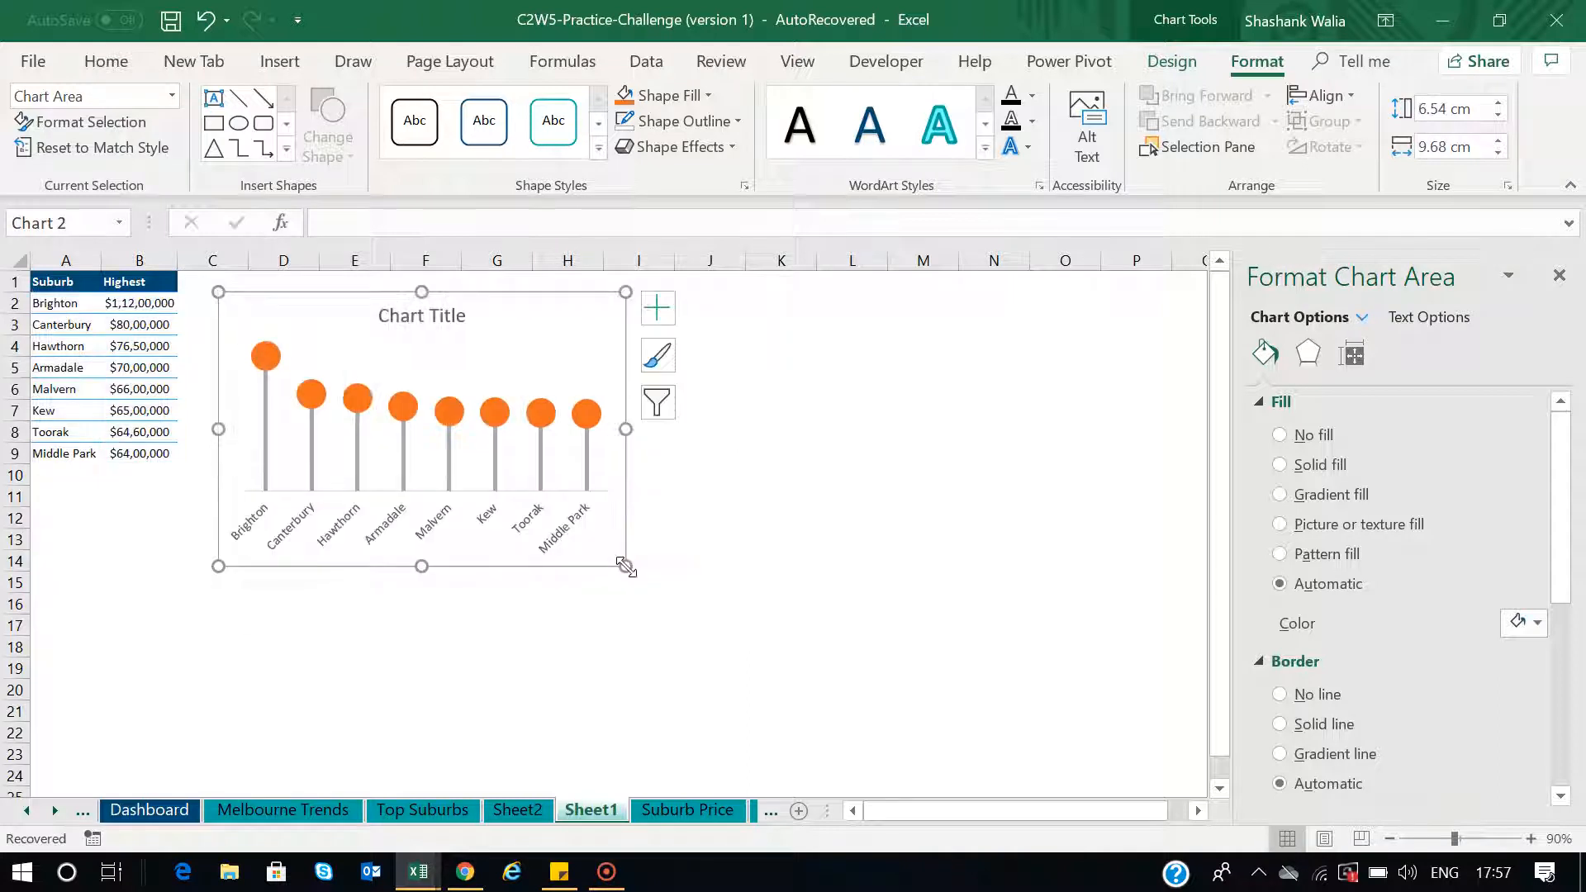
key("ctrl+d")
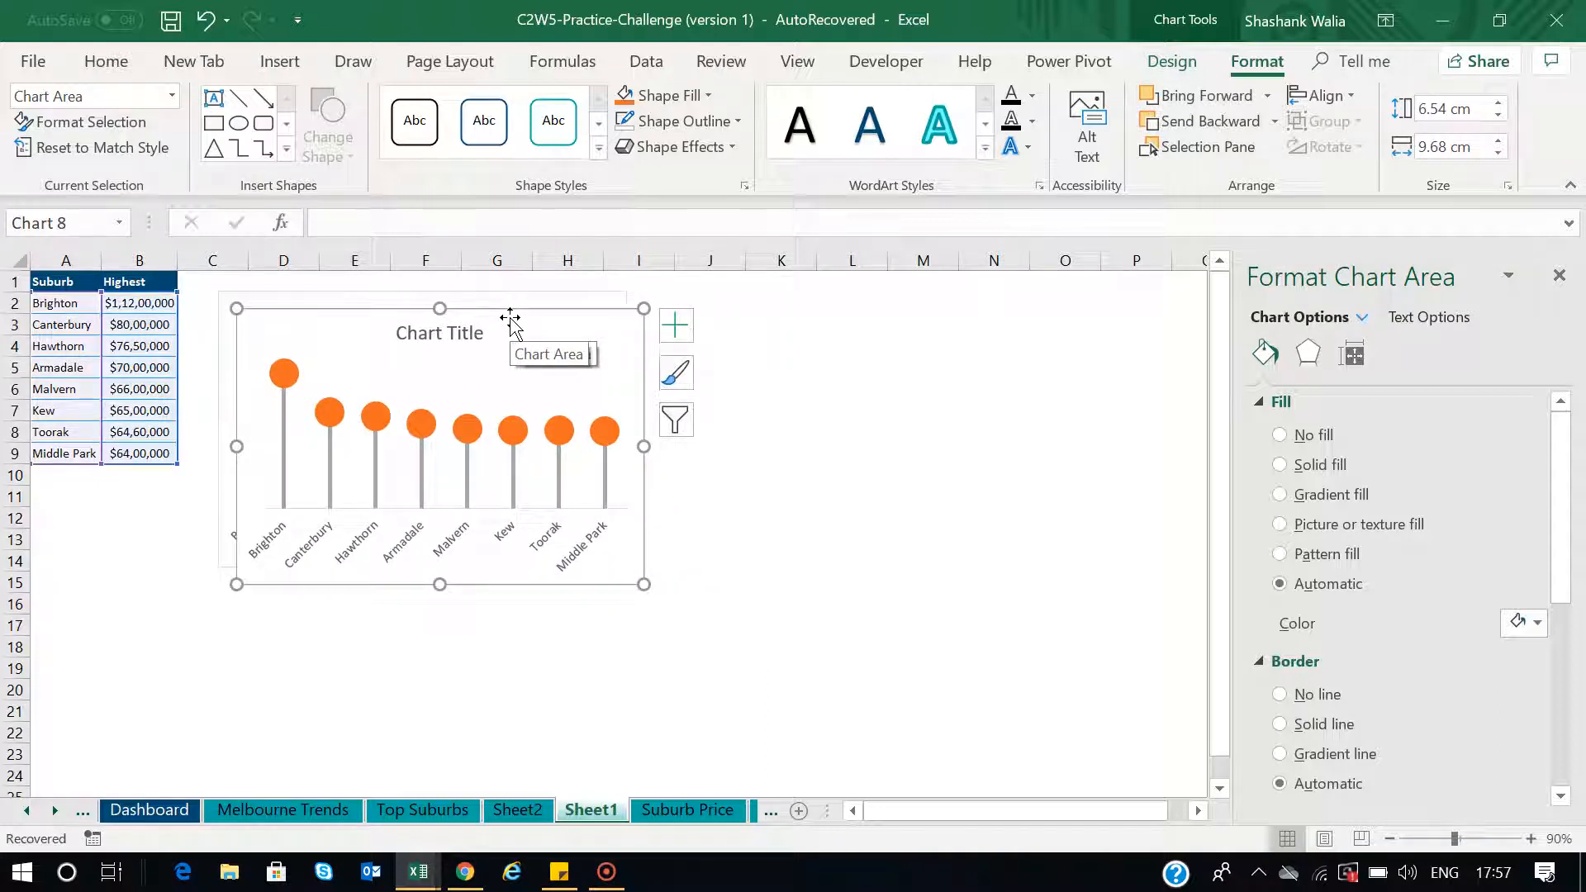
left_click_drag(510, 322, 922, 300)
left_click_drag(1057, 566, 1123, 577)
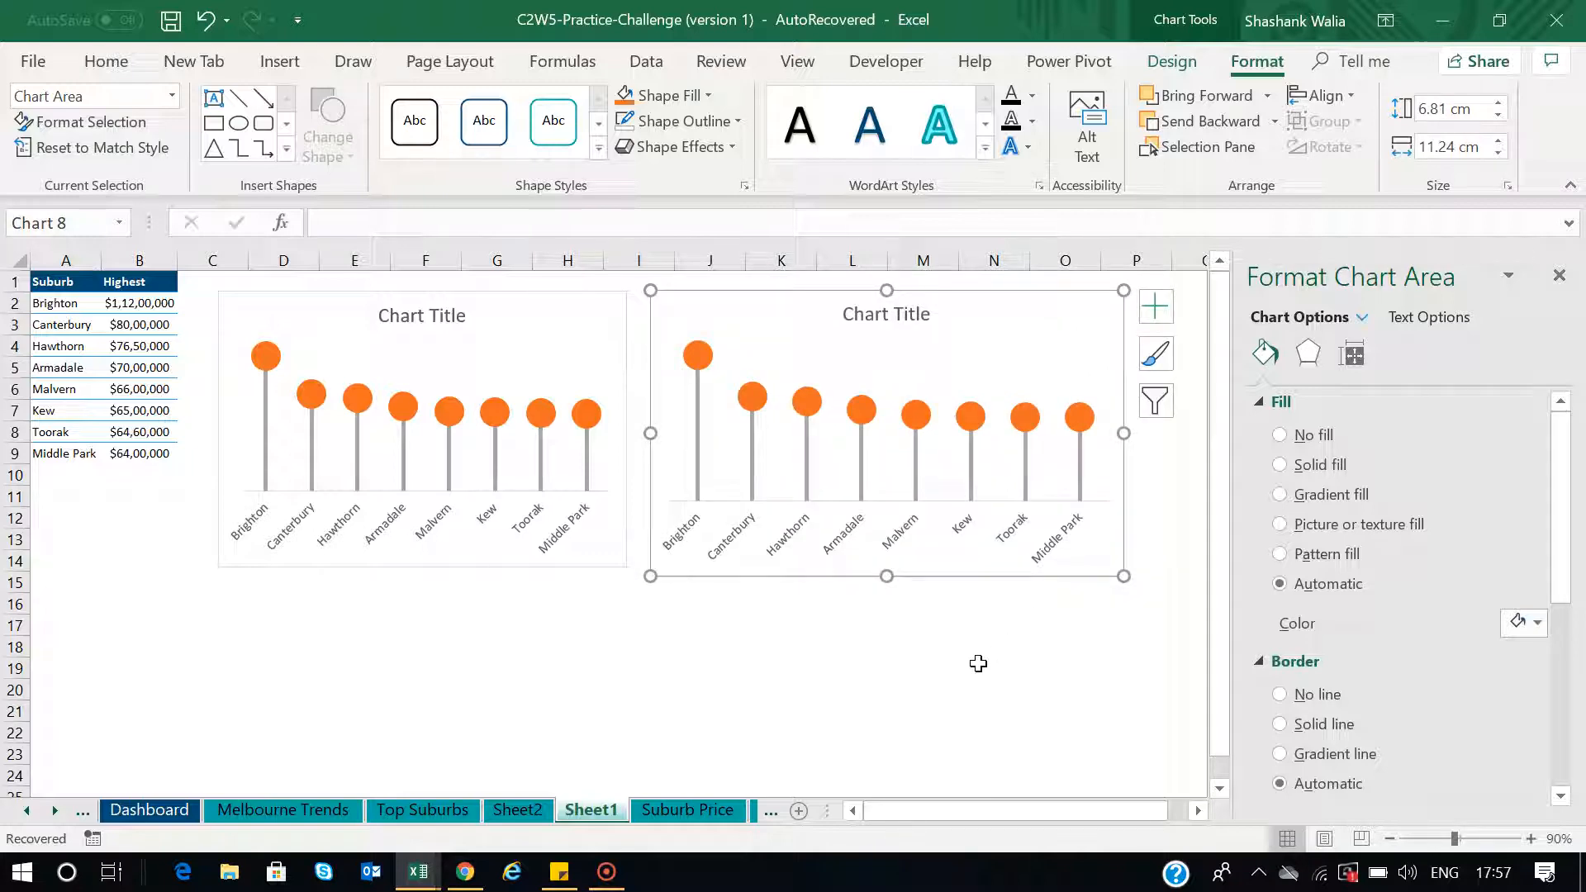
Search the icon library for "flower" and insert the six-petal flower icon
left_click(271, 59)
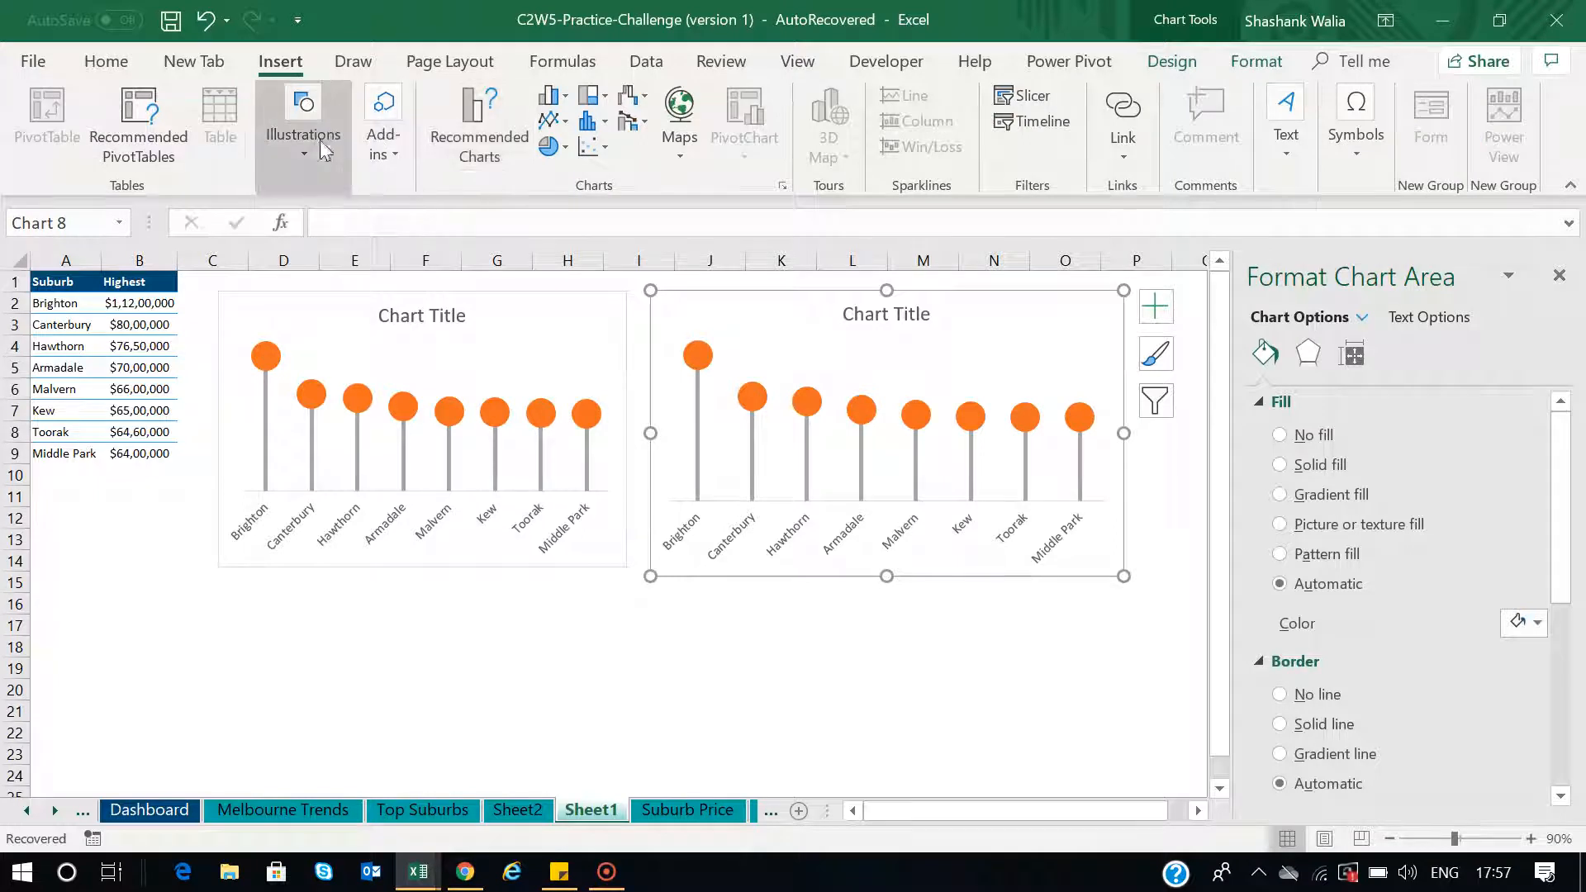
left_click(309, 152)
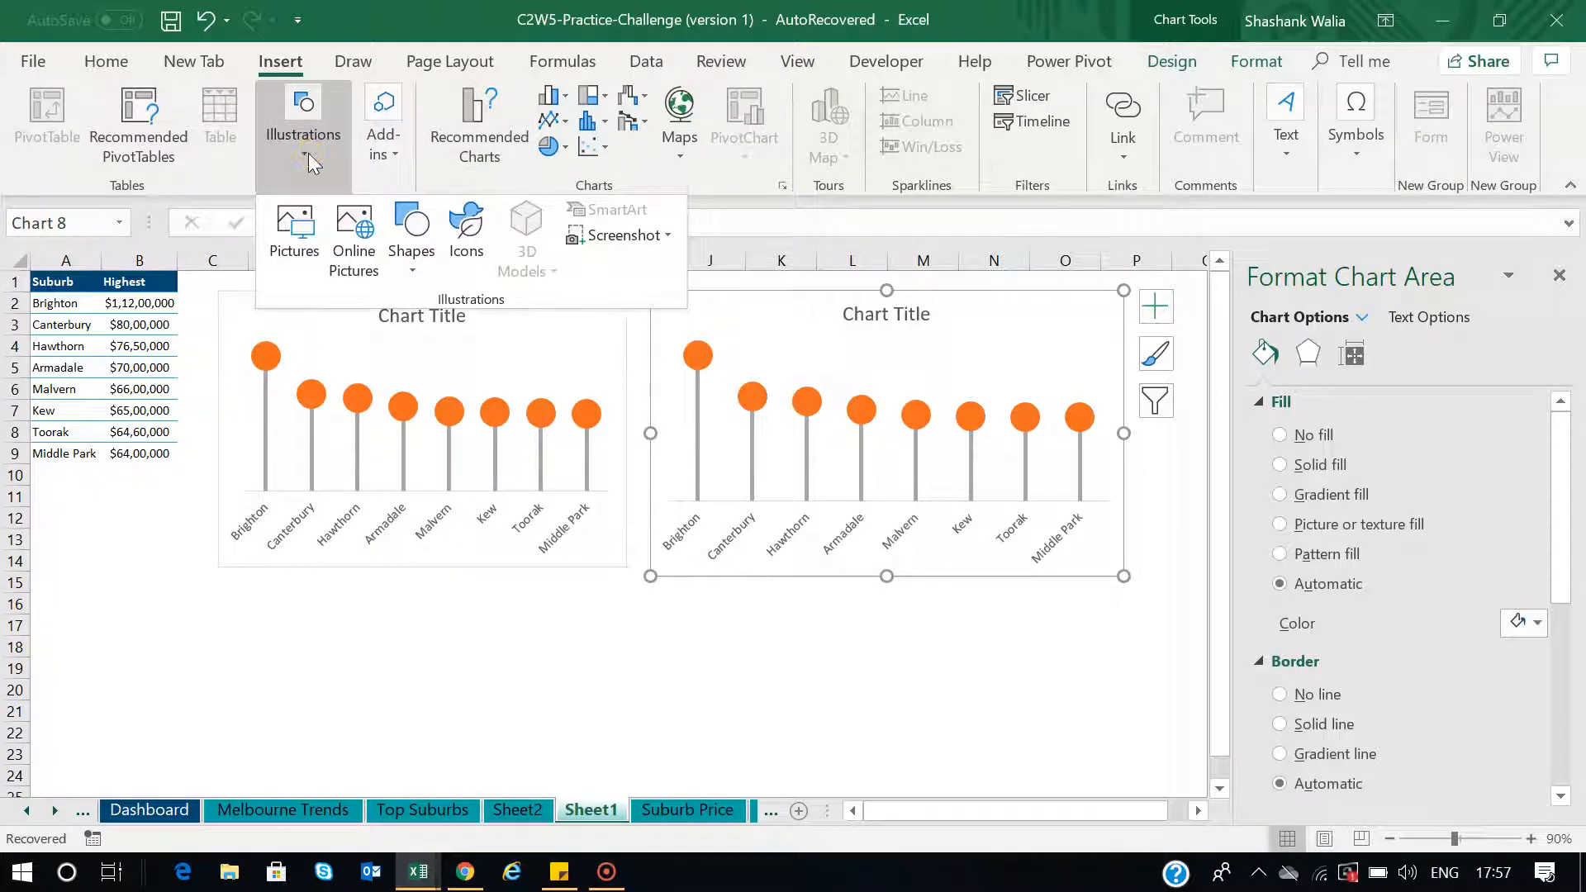
left_click(468, 237)
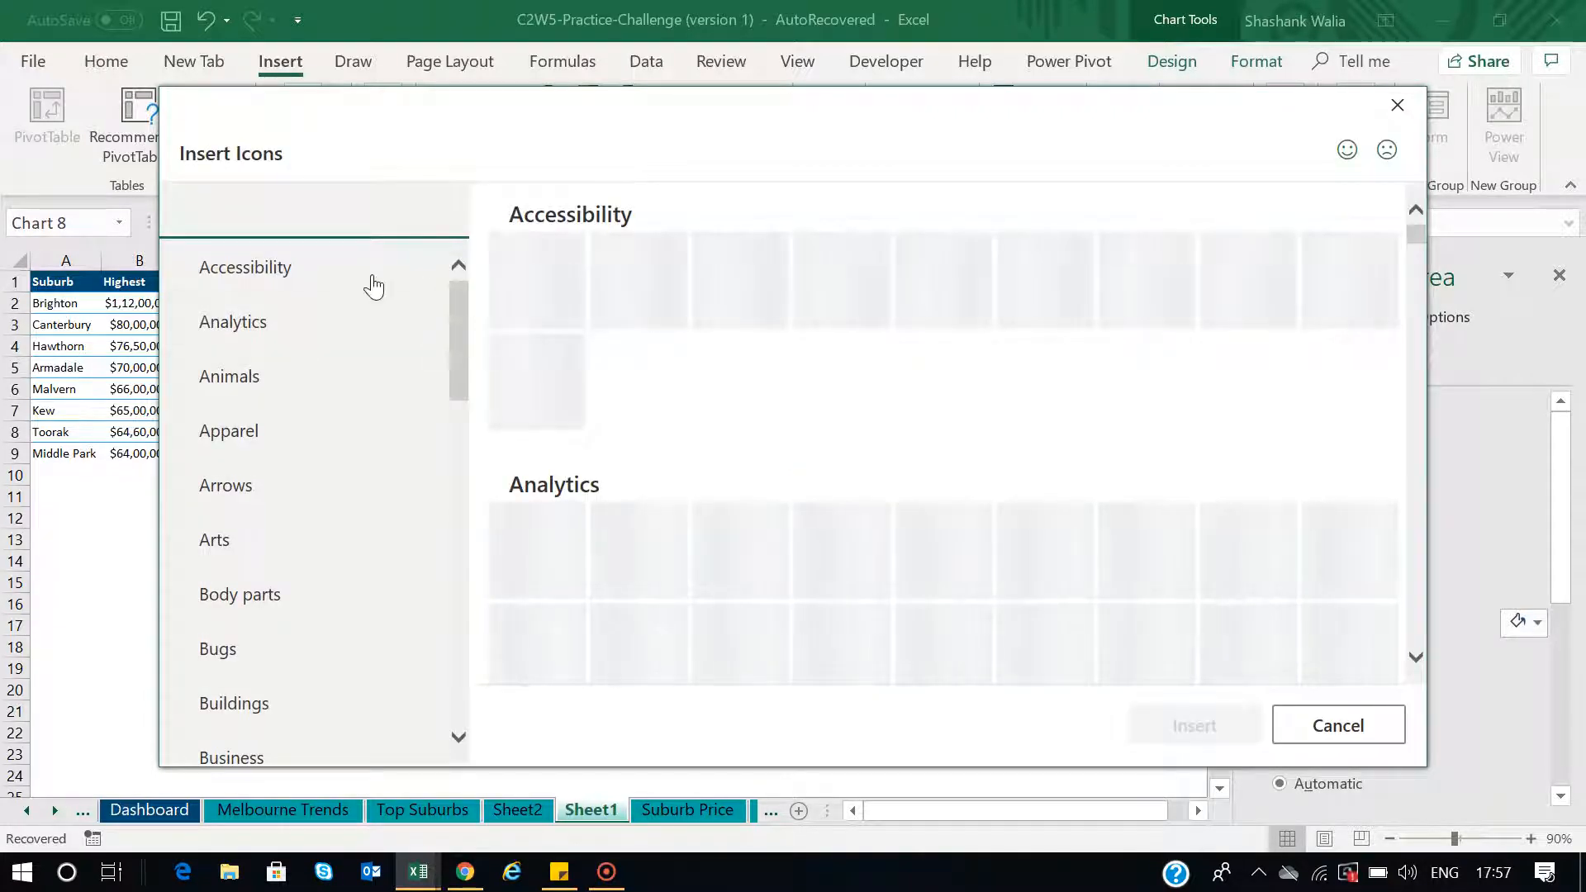
type("flower")
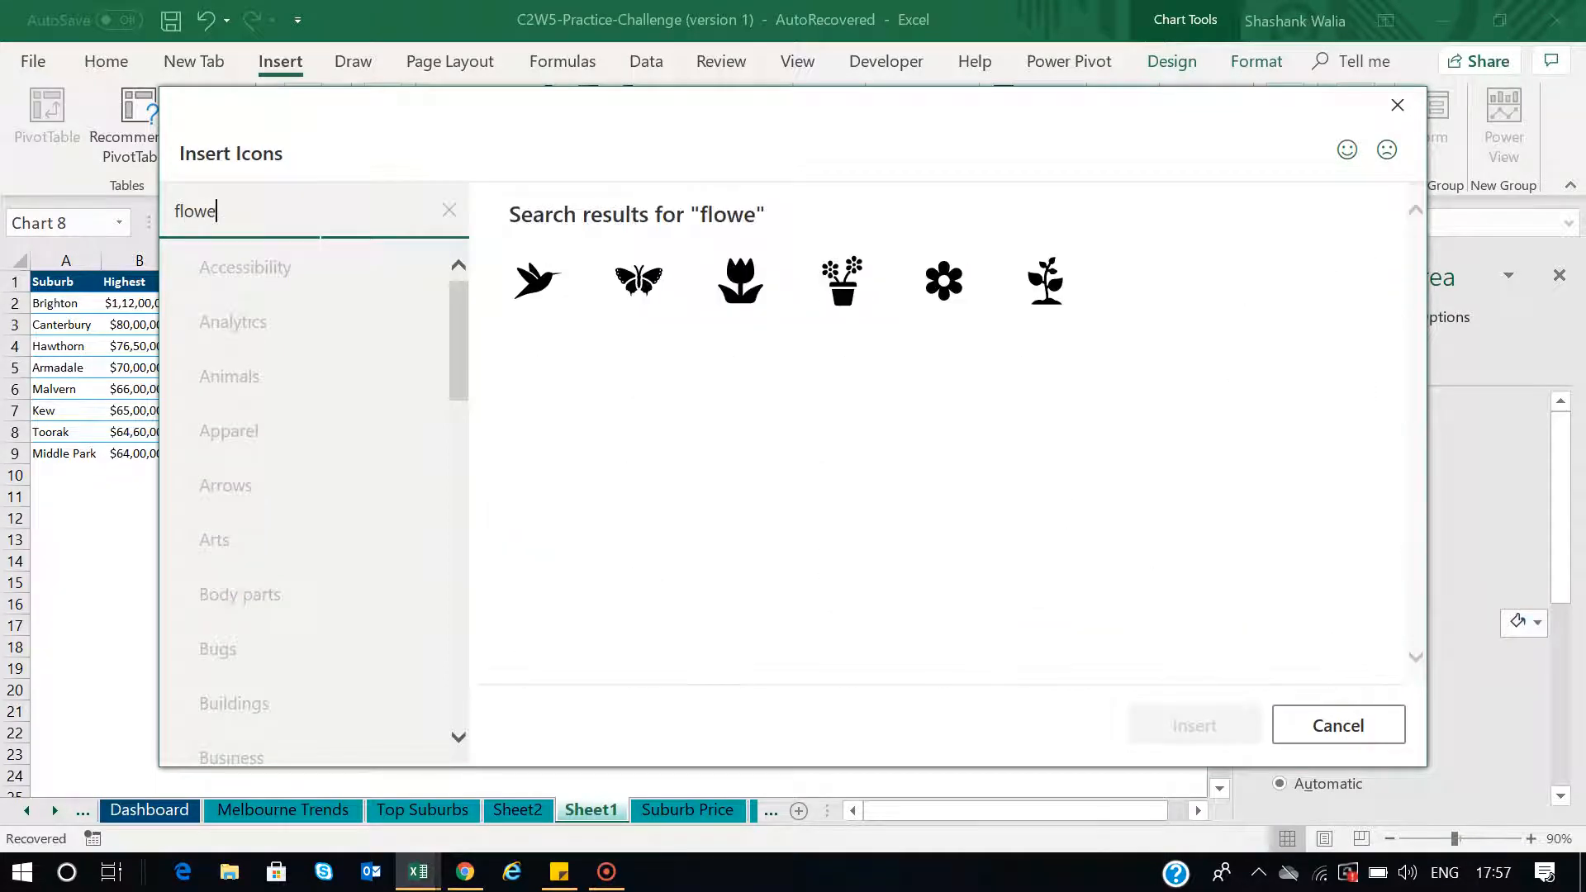
left_click(962, 277)
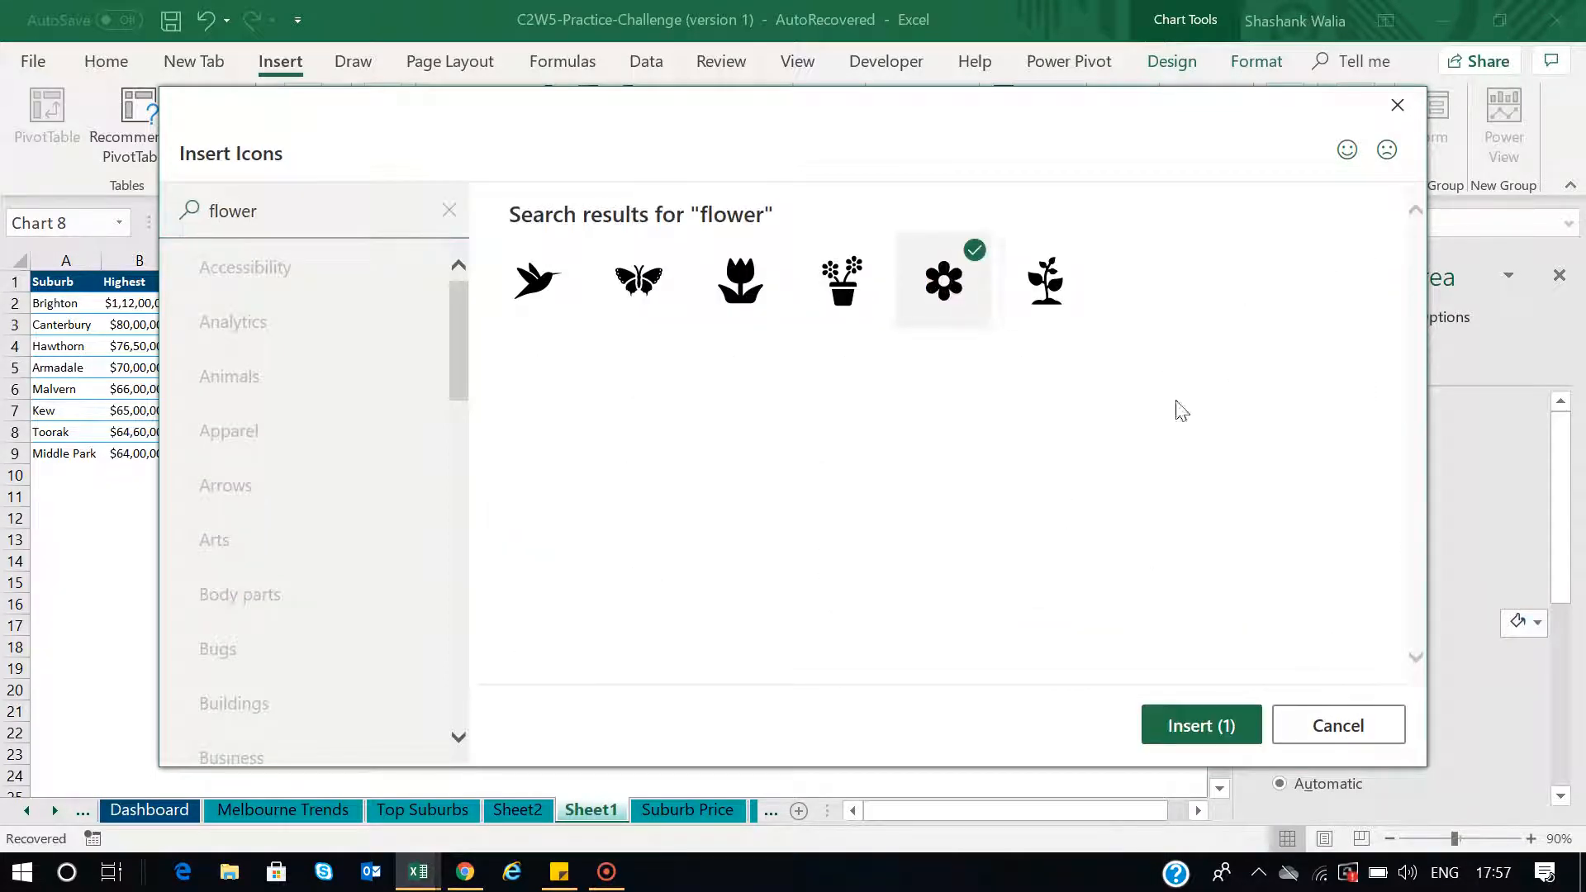
left_click(1191, 736)
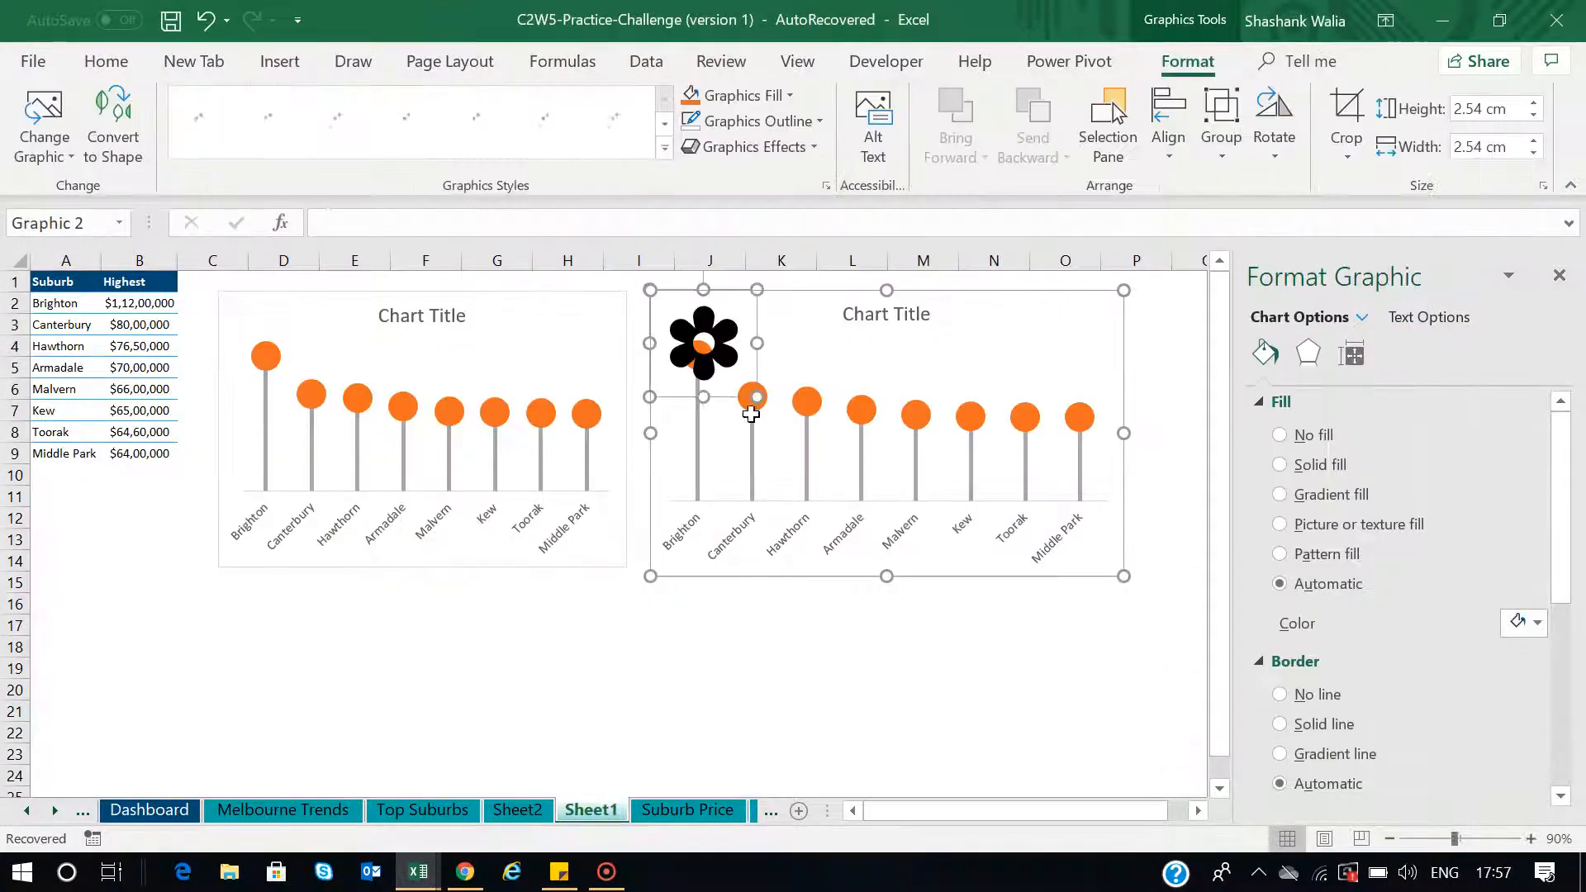
Cut the flower icon out of the duplicate chart and paste it onto the worksheet at cell H17
left_click_drag(707, 348, 706, 533)
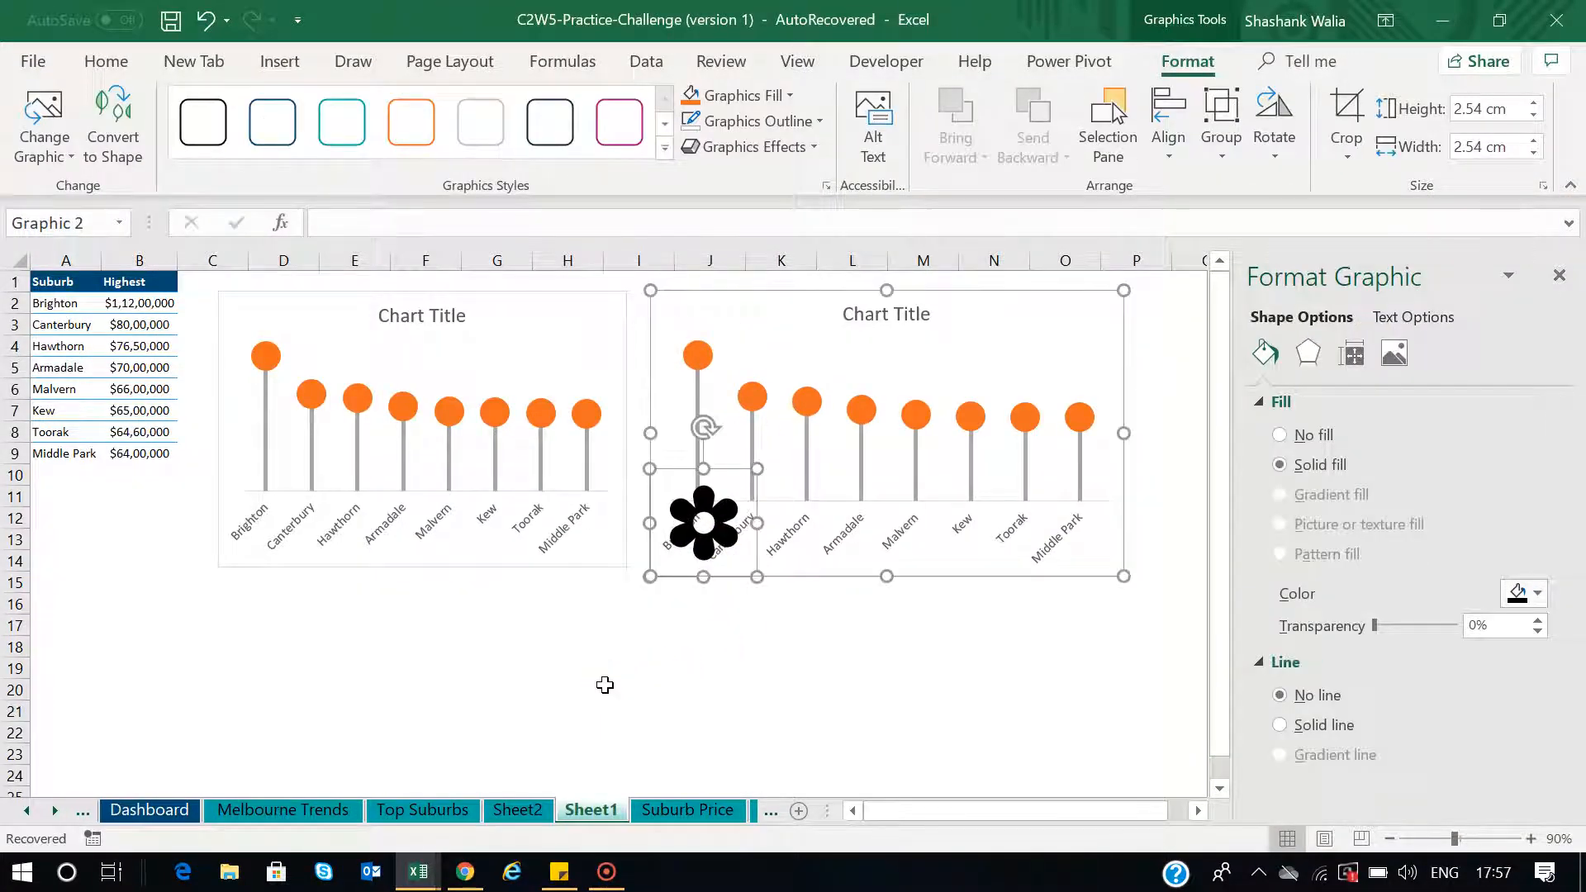
key("ctrl+x")
left_click(549, 631)
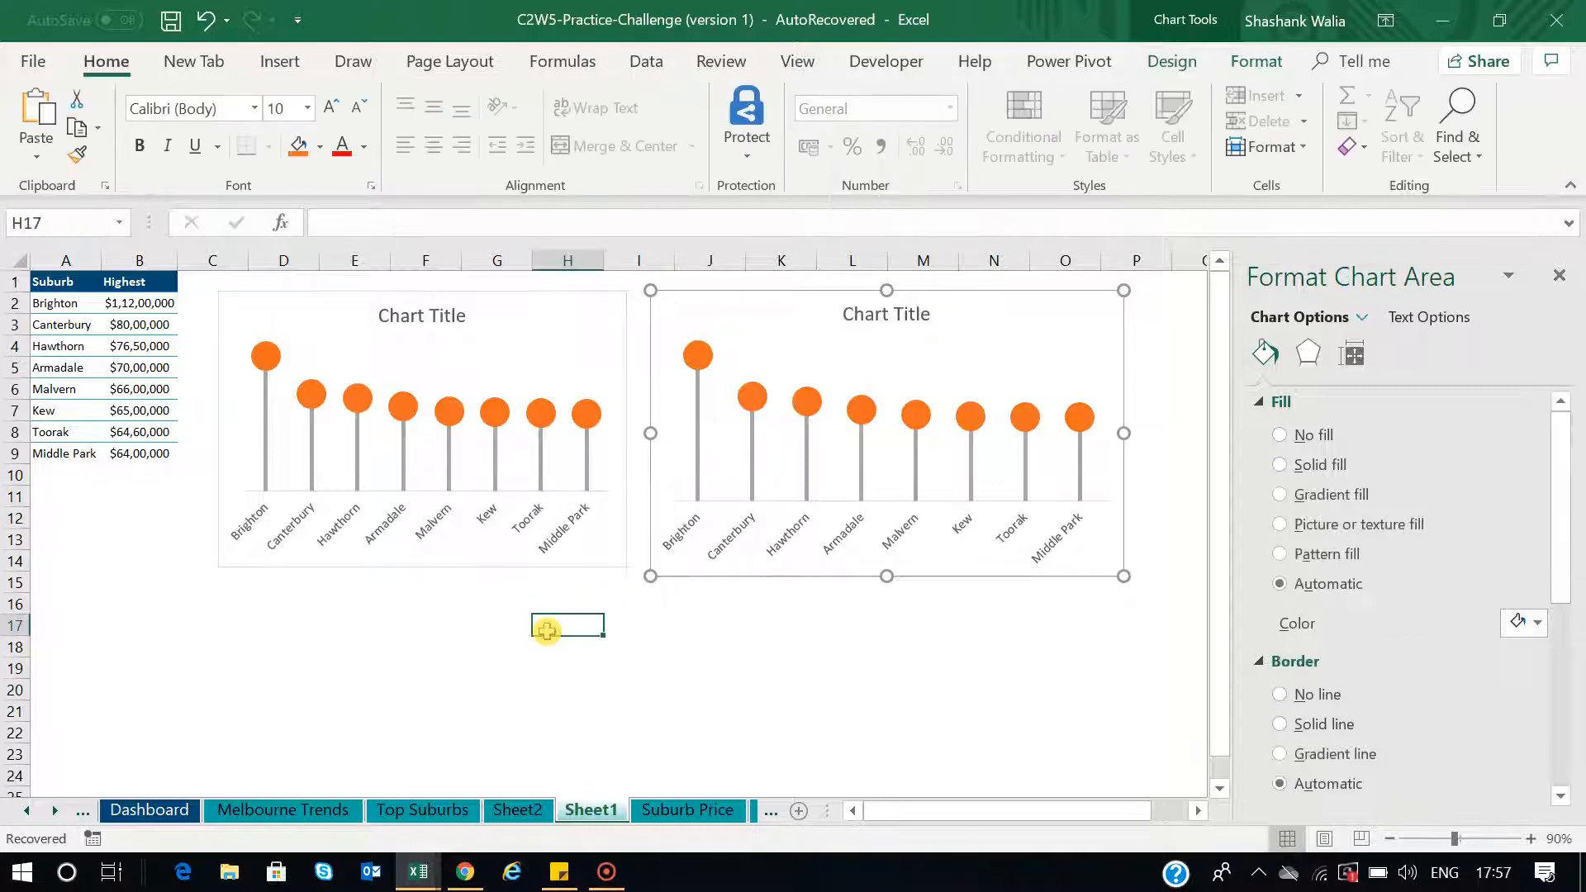
key("ctrl+v")
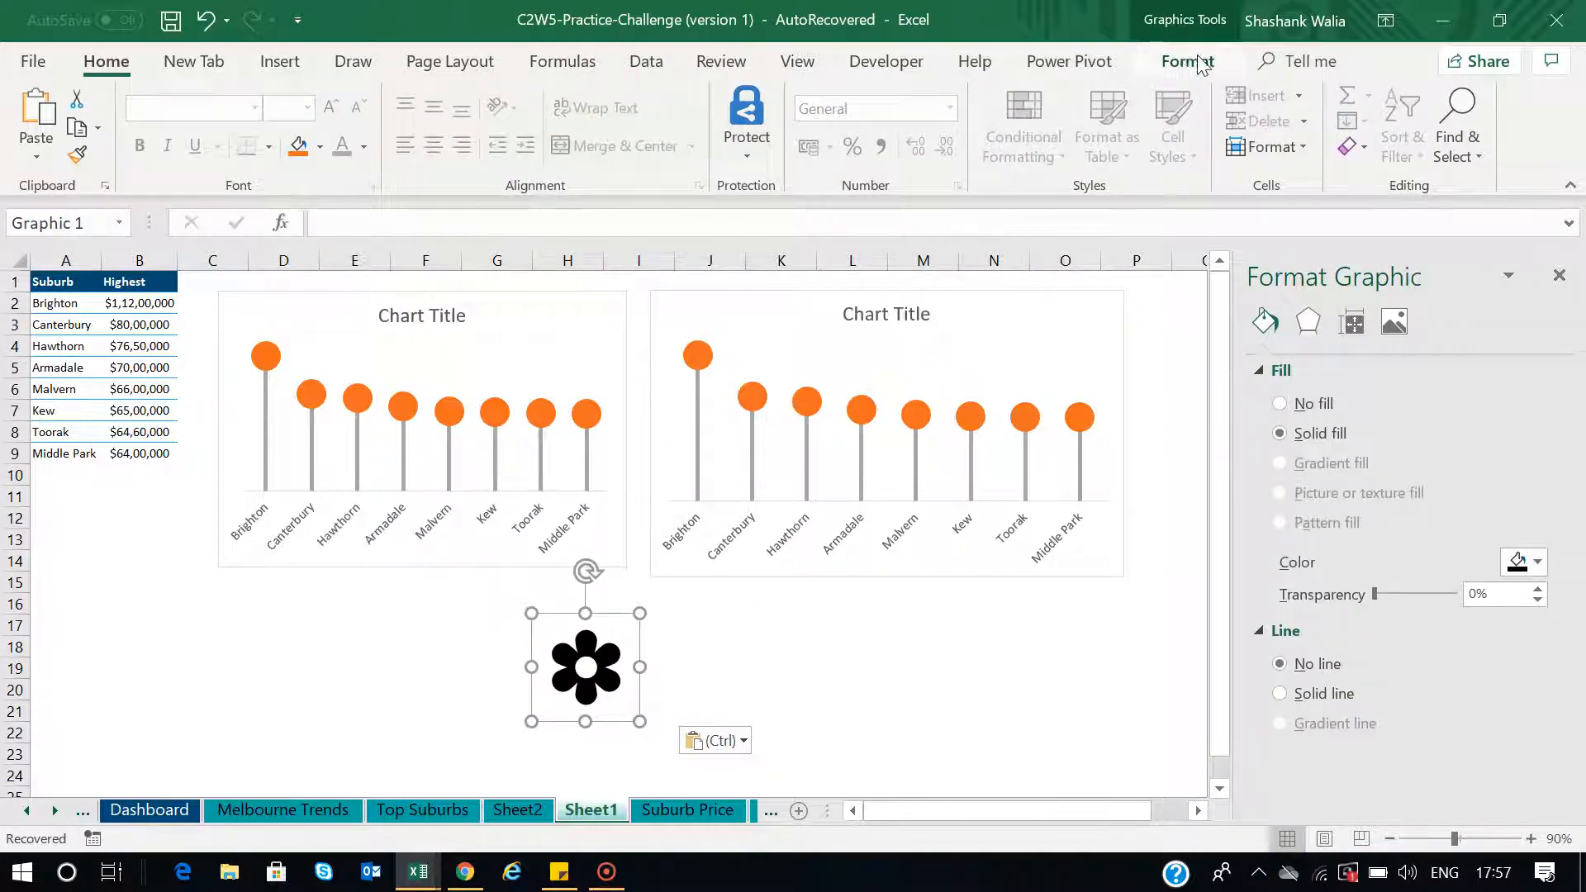
Fill the flower icon with standard yellow and shrink it to about 1.41 × 1.41 cm
left_click(1187, 65)
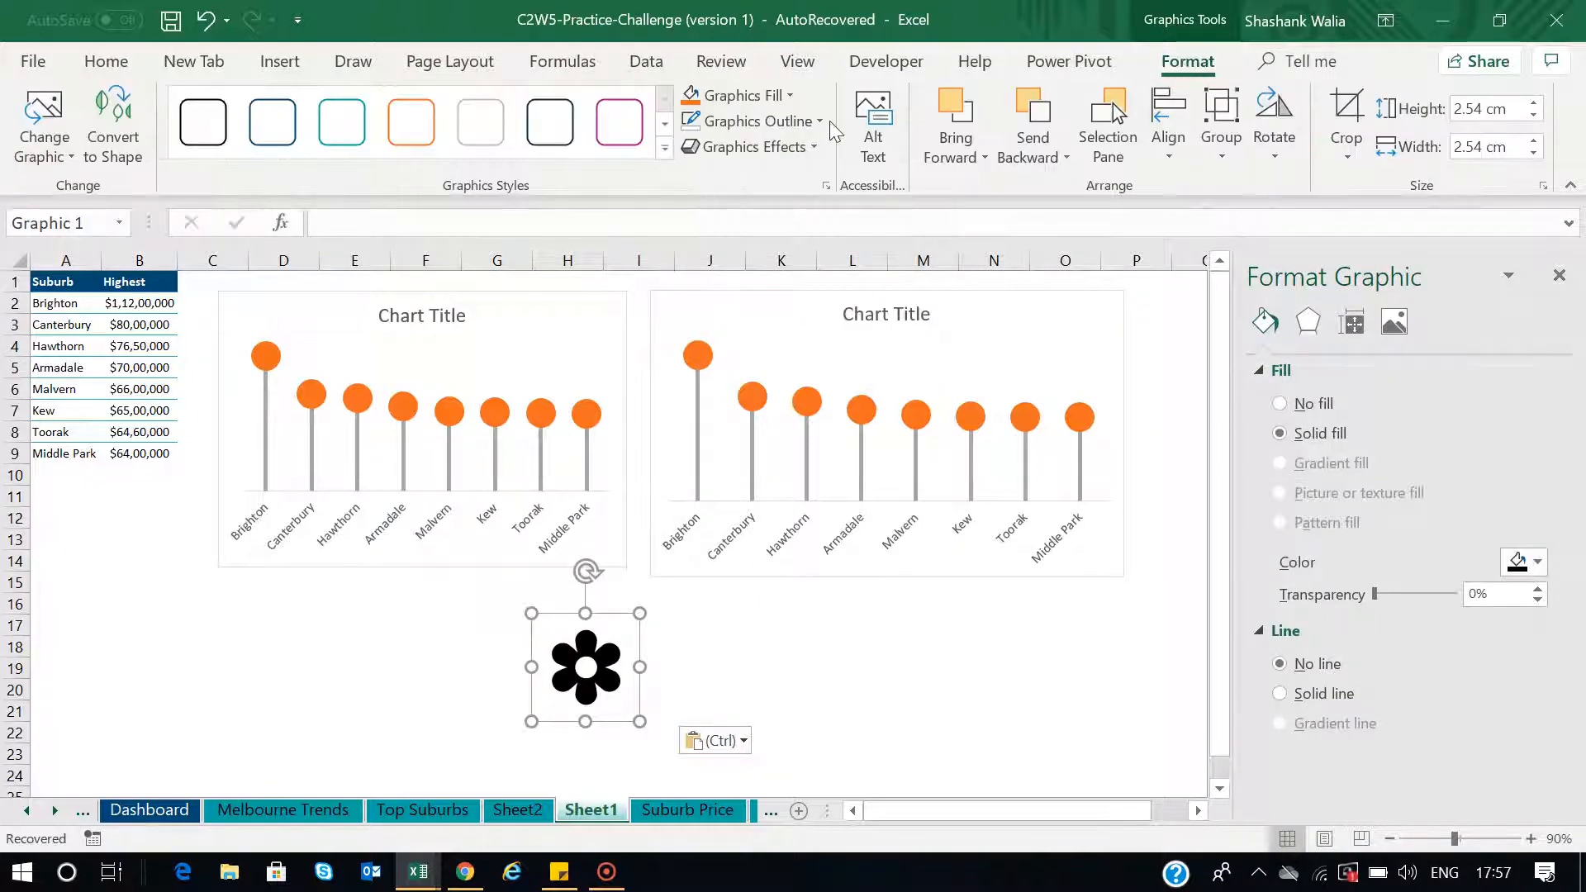
left_click(781, 96)
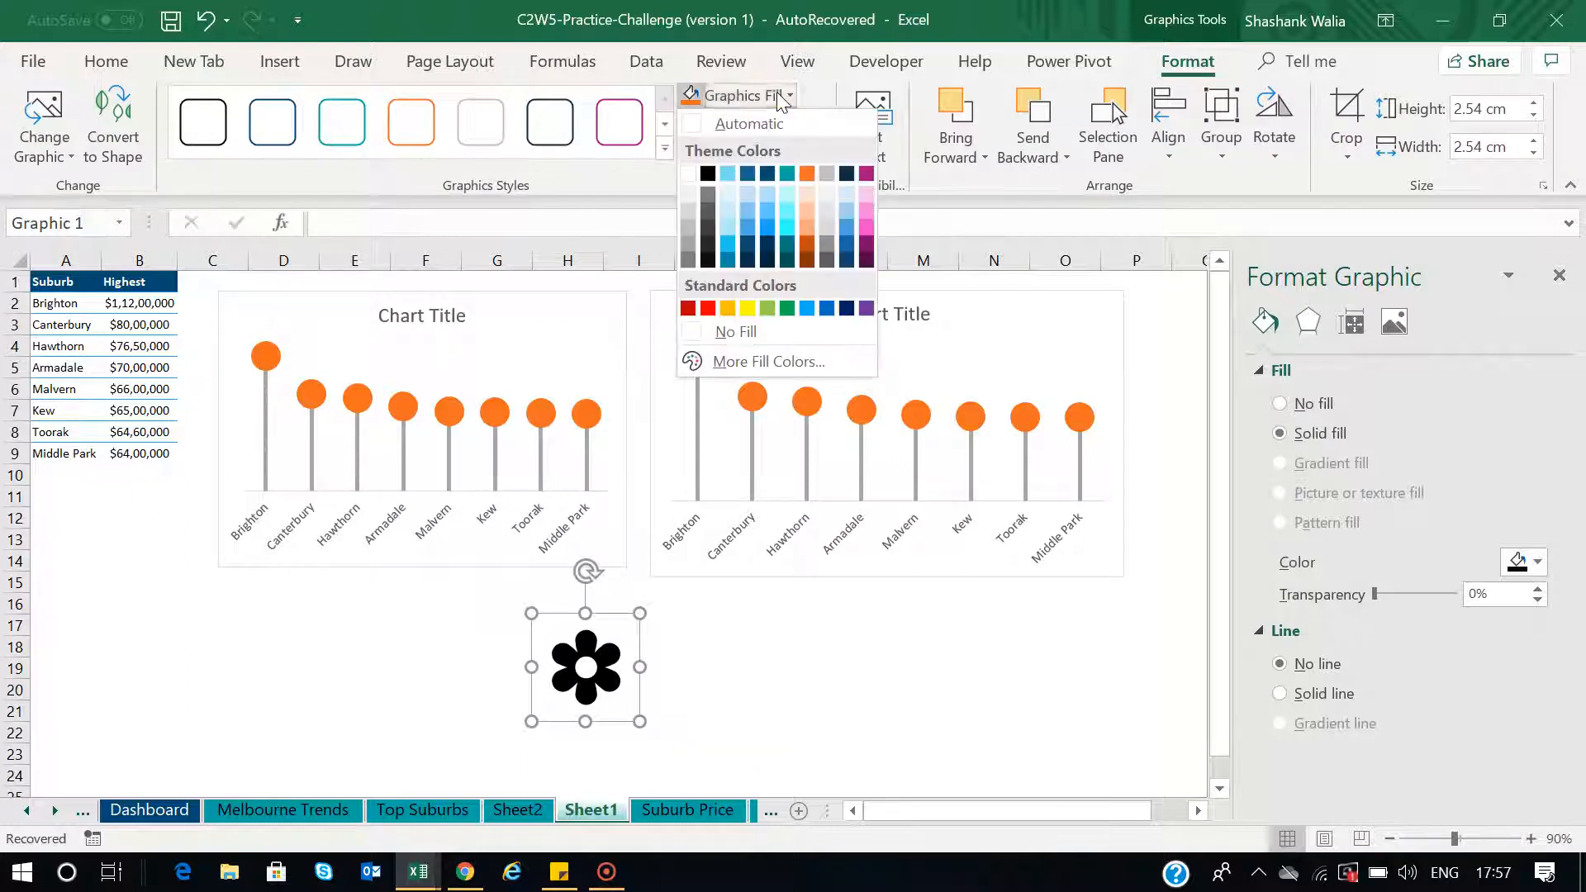
left_click(748, 309)
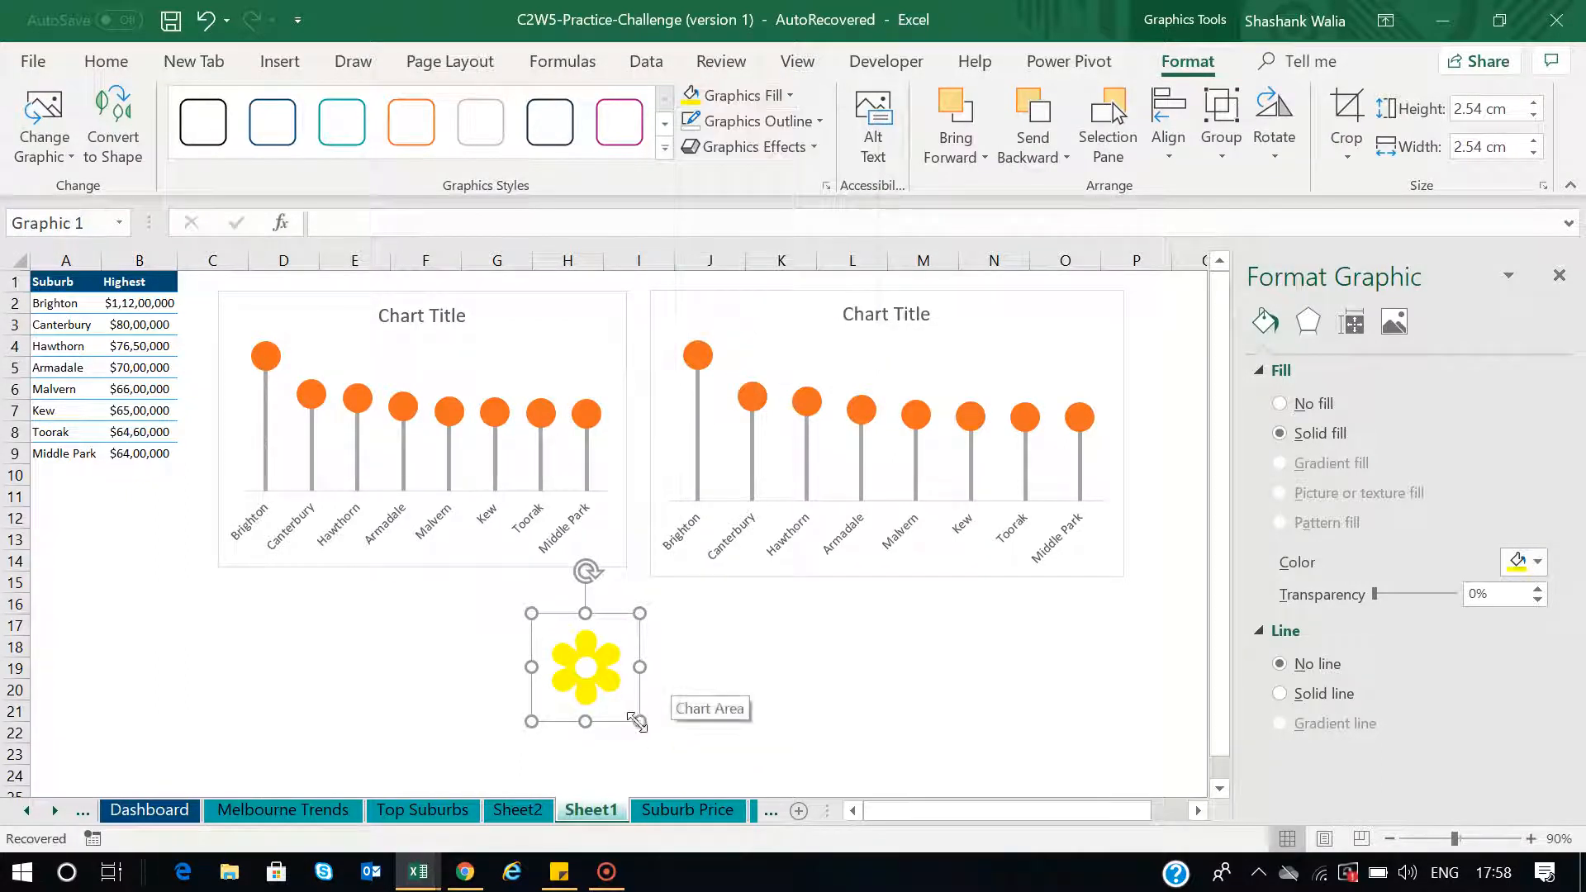
left_click_drag(642, 722, 591, 673)
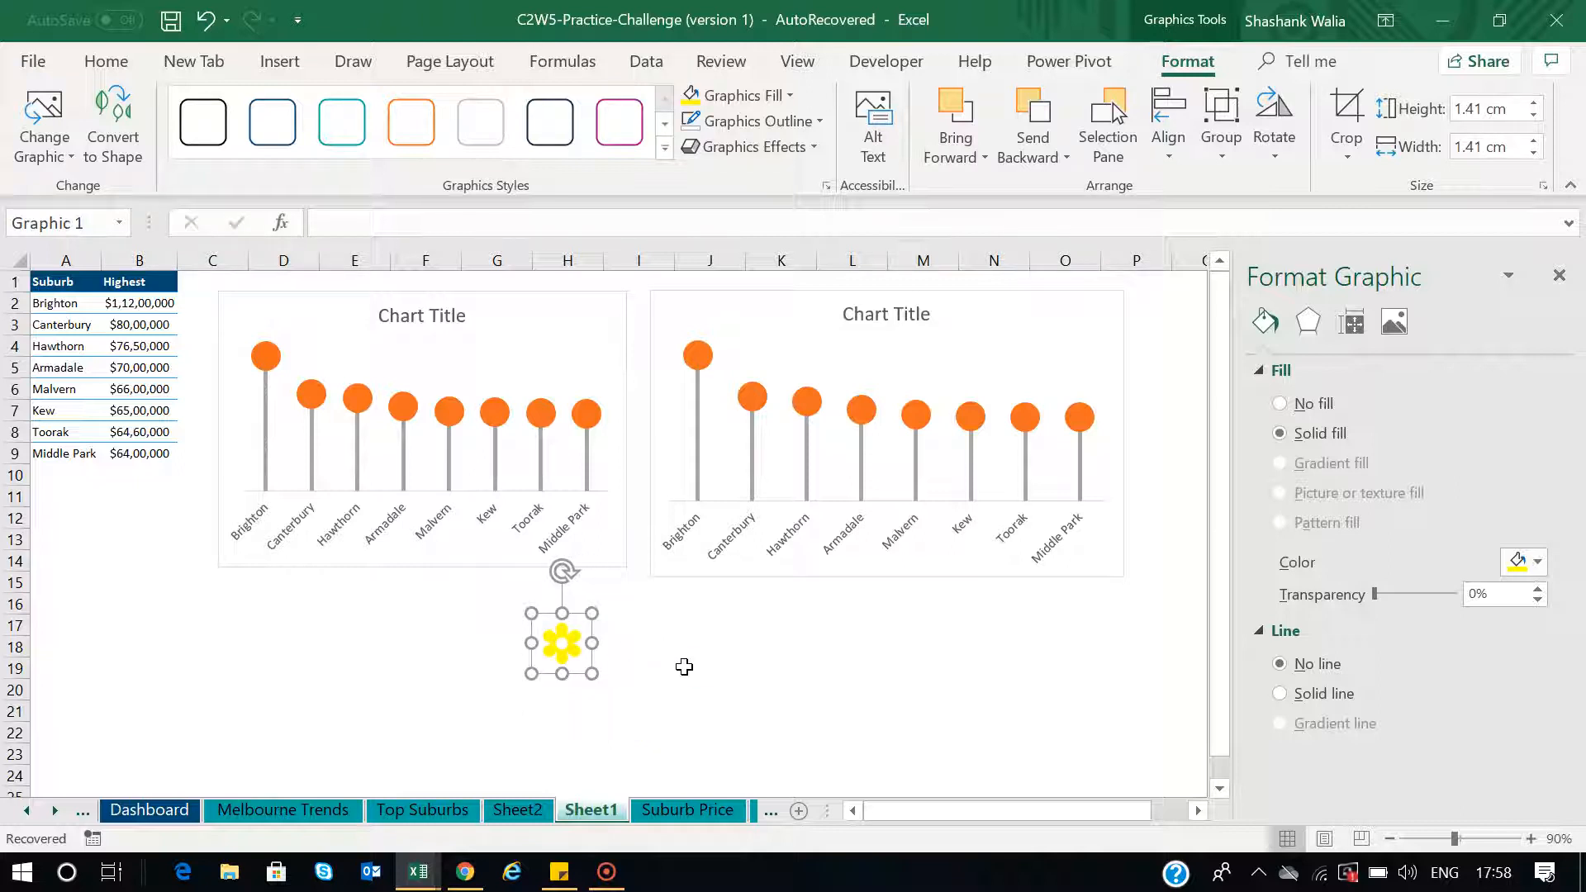
Replace the duplicate chart's circle markers with the yellow flower icon and delete the loose icon from the worksheet
left_click(700, 355)
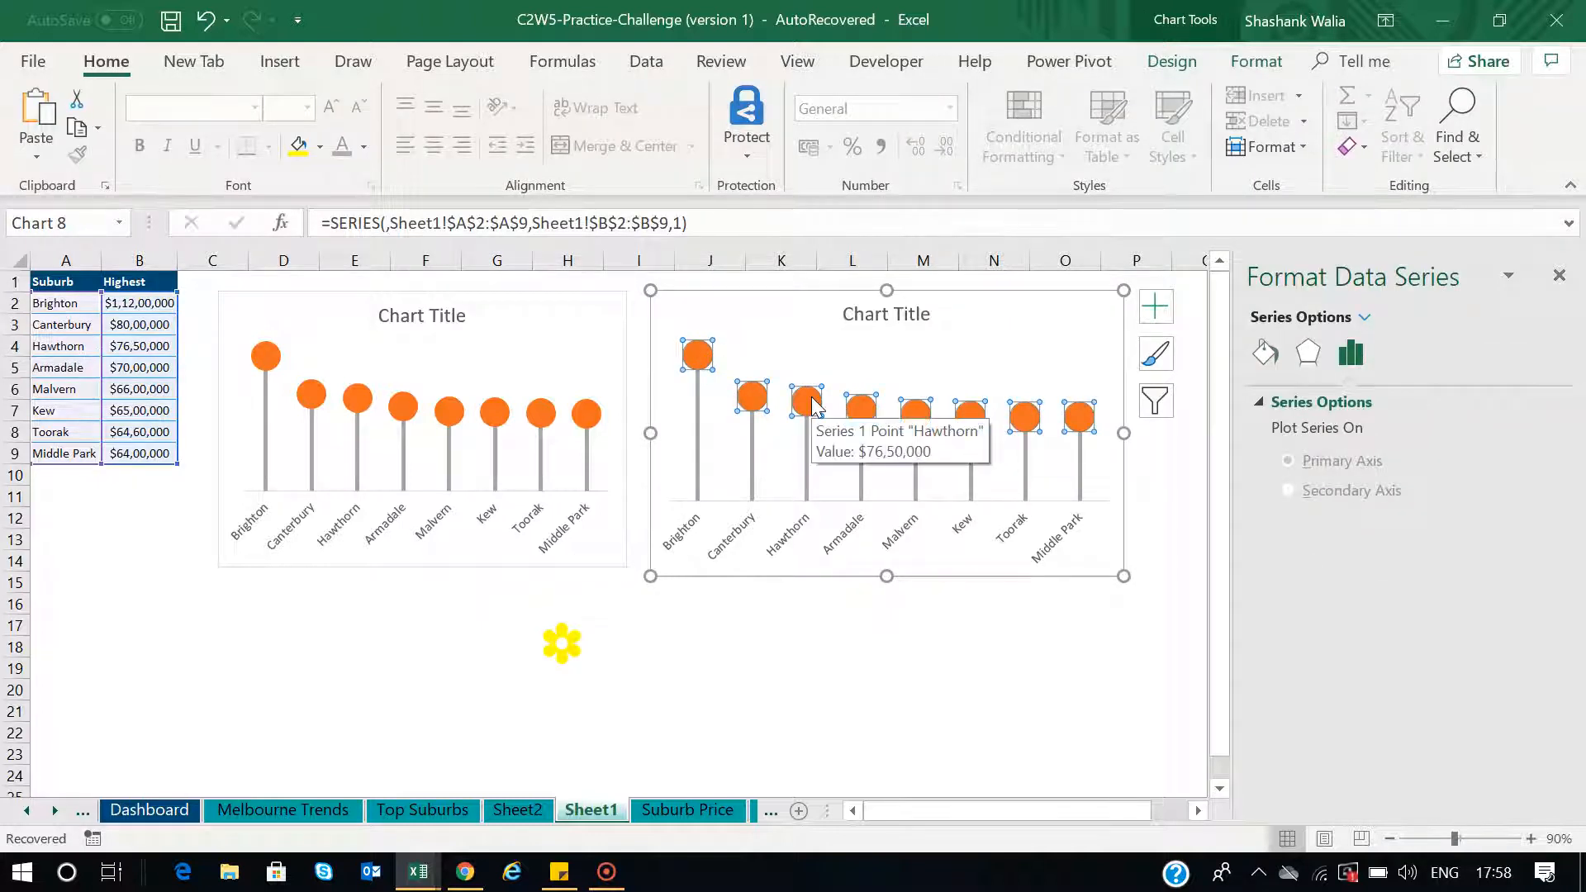
key("ctrl+v")
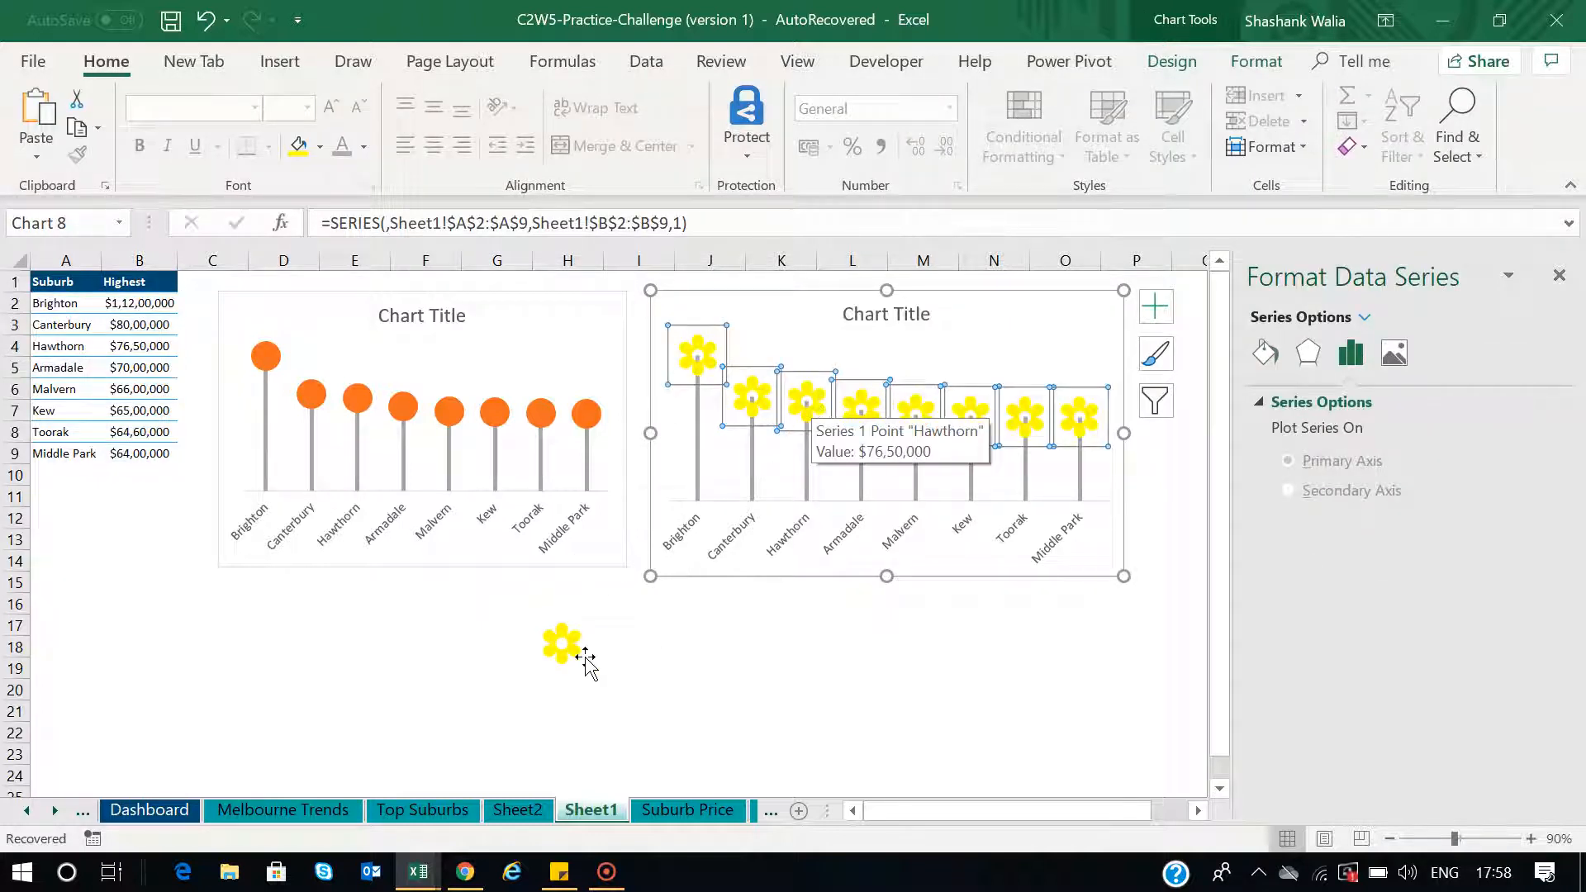
left_click(563, 649)
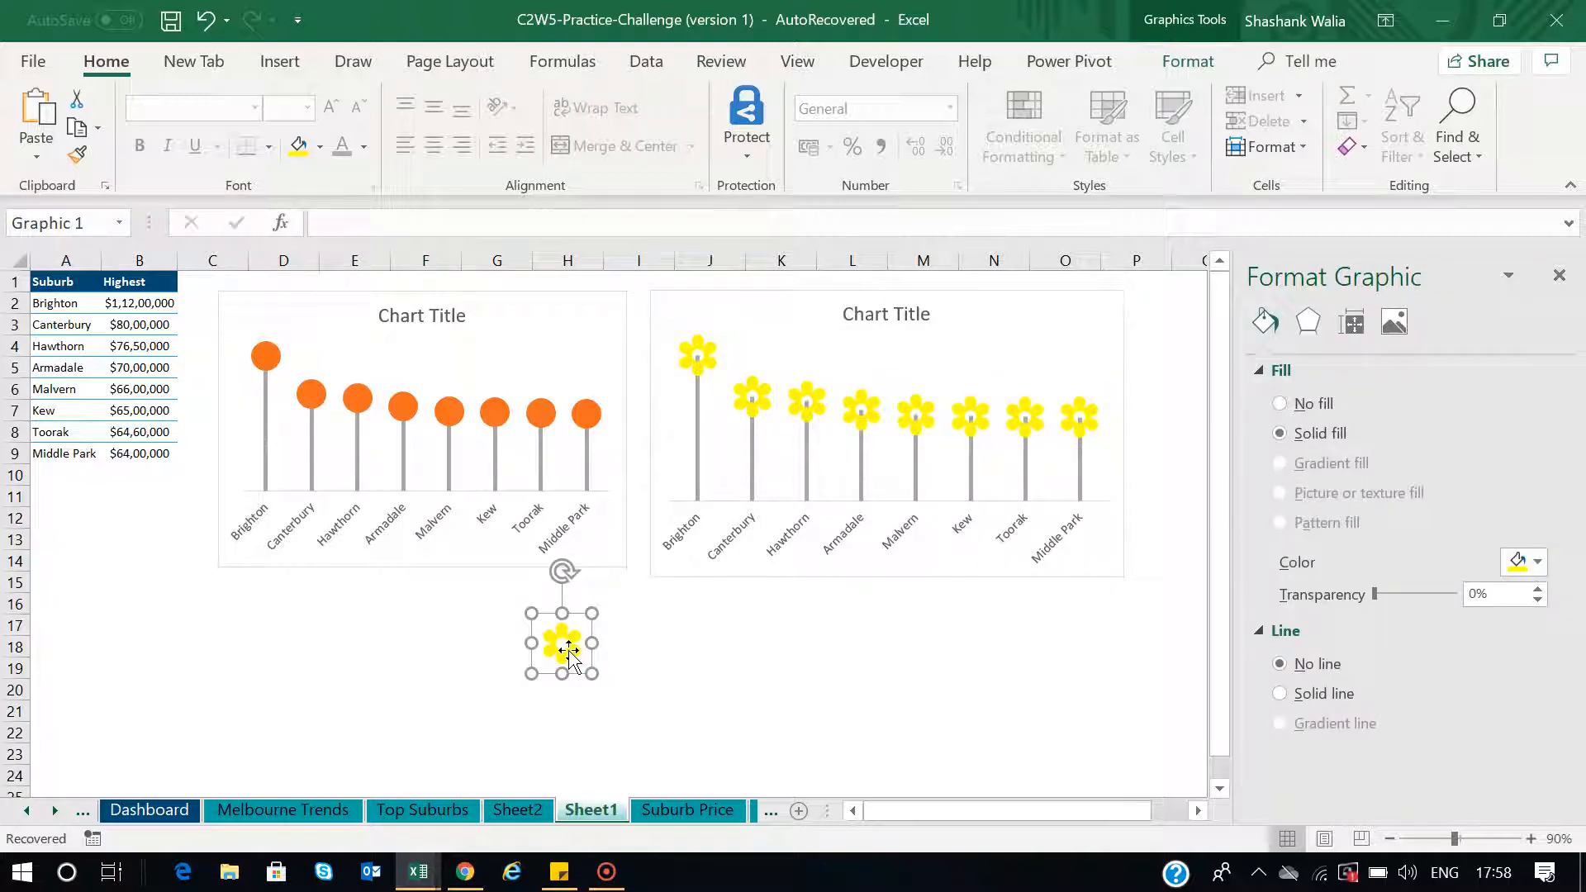
key("Delete")
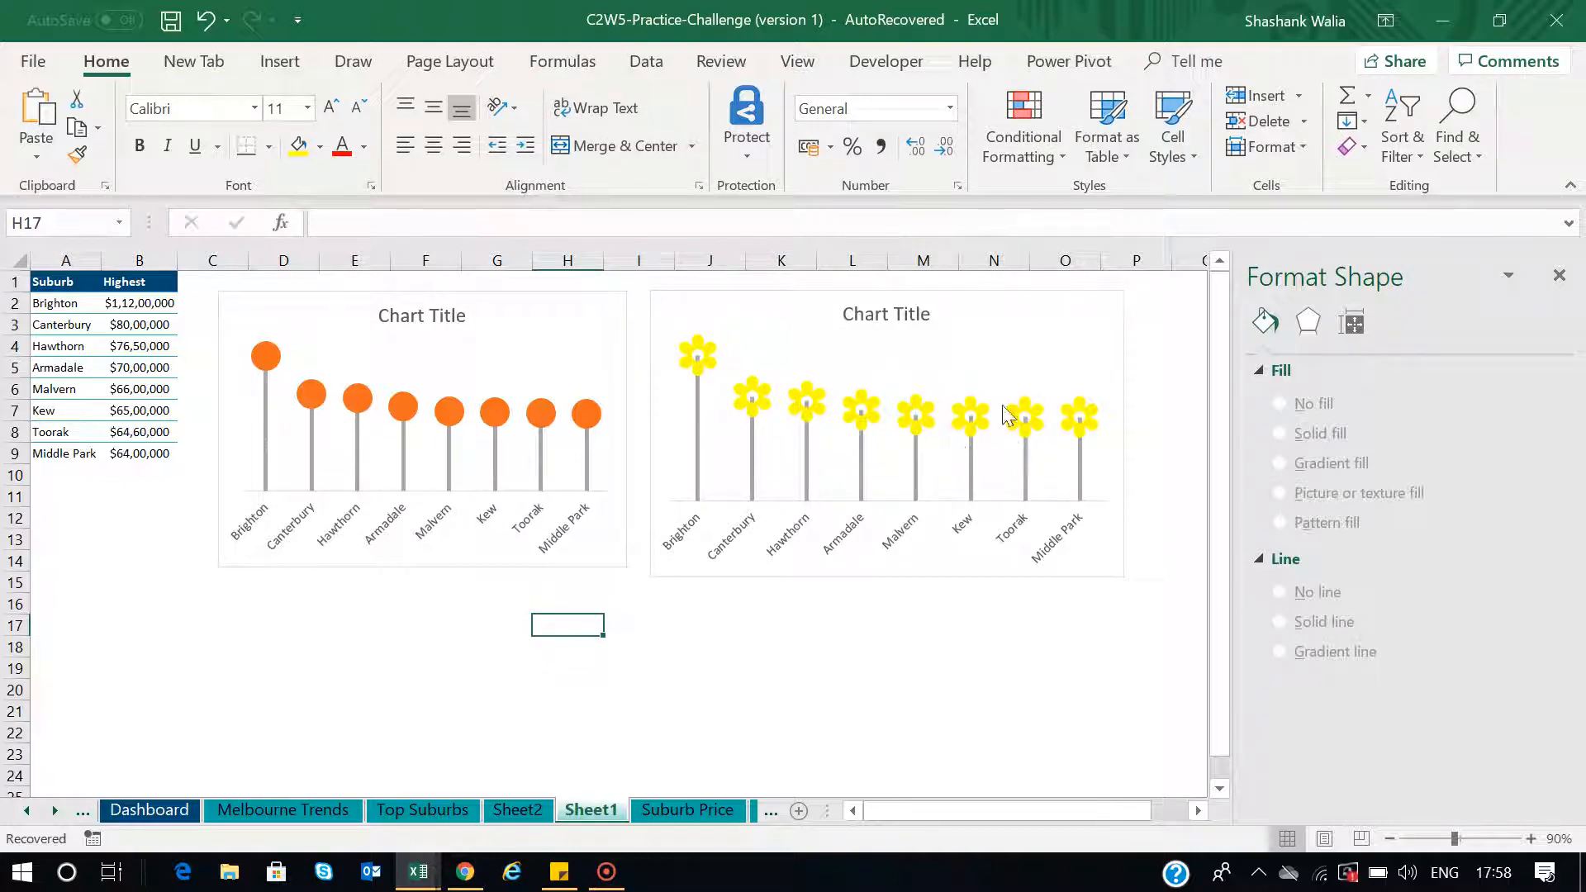
Check the Flower Chart example on Sheet2 and set the begin arrow type of the flower chart's drop lines on Sheet1 to oval
left_click(518, 810)
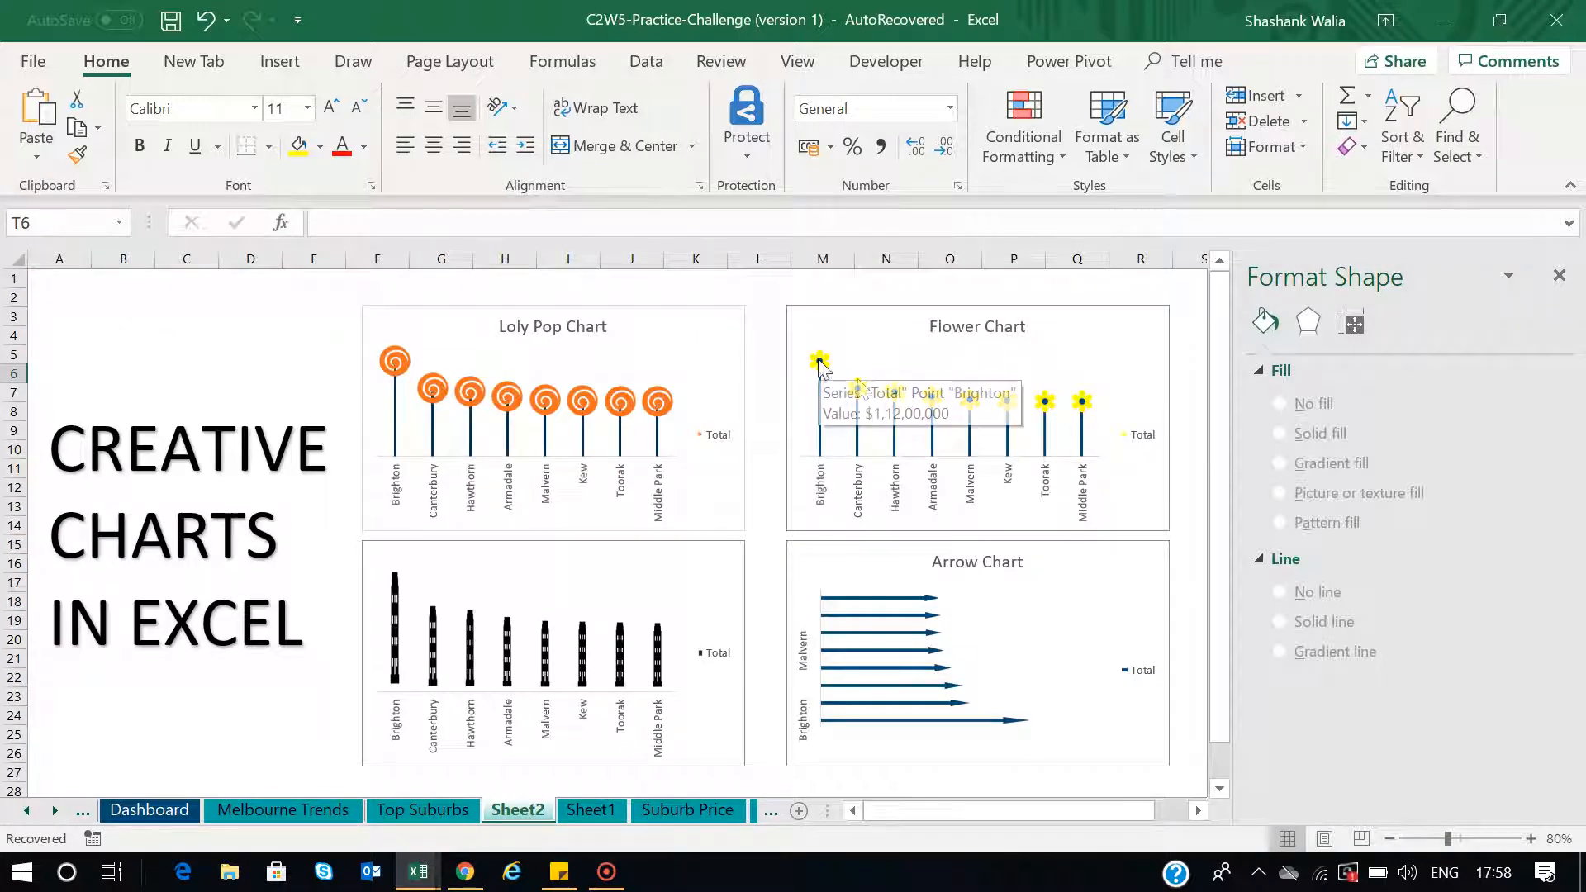
left_click(594, 810)
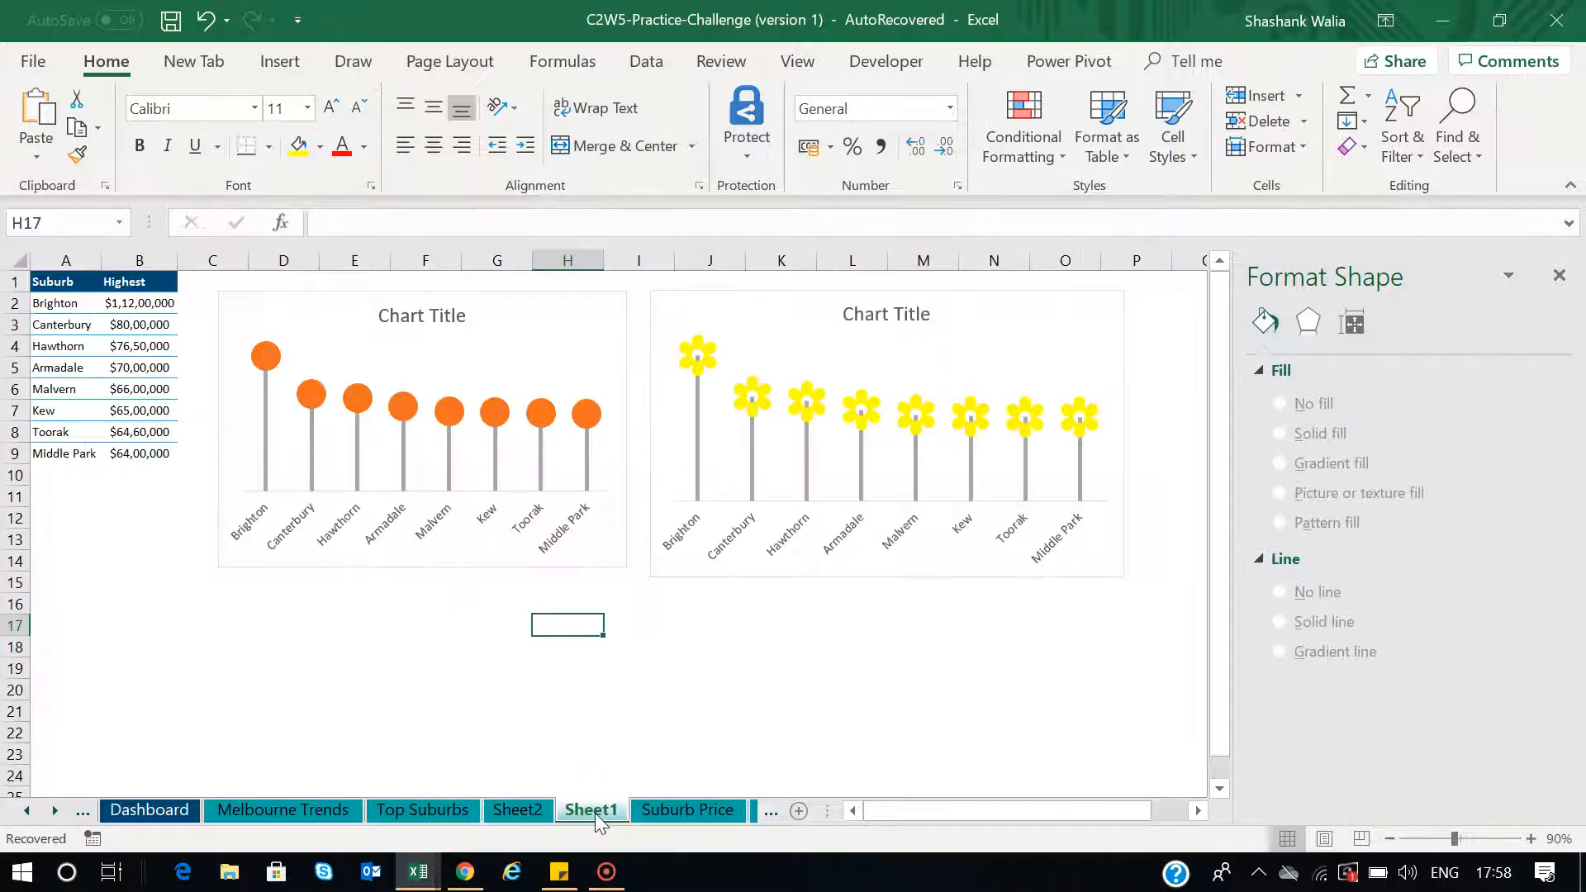
left_click(696, 395)
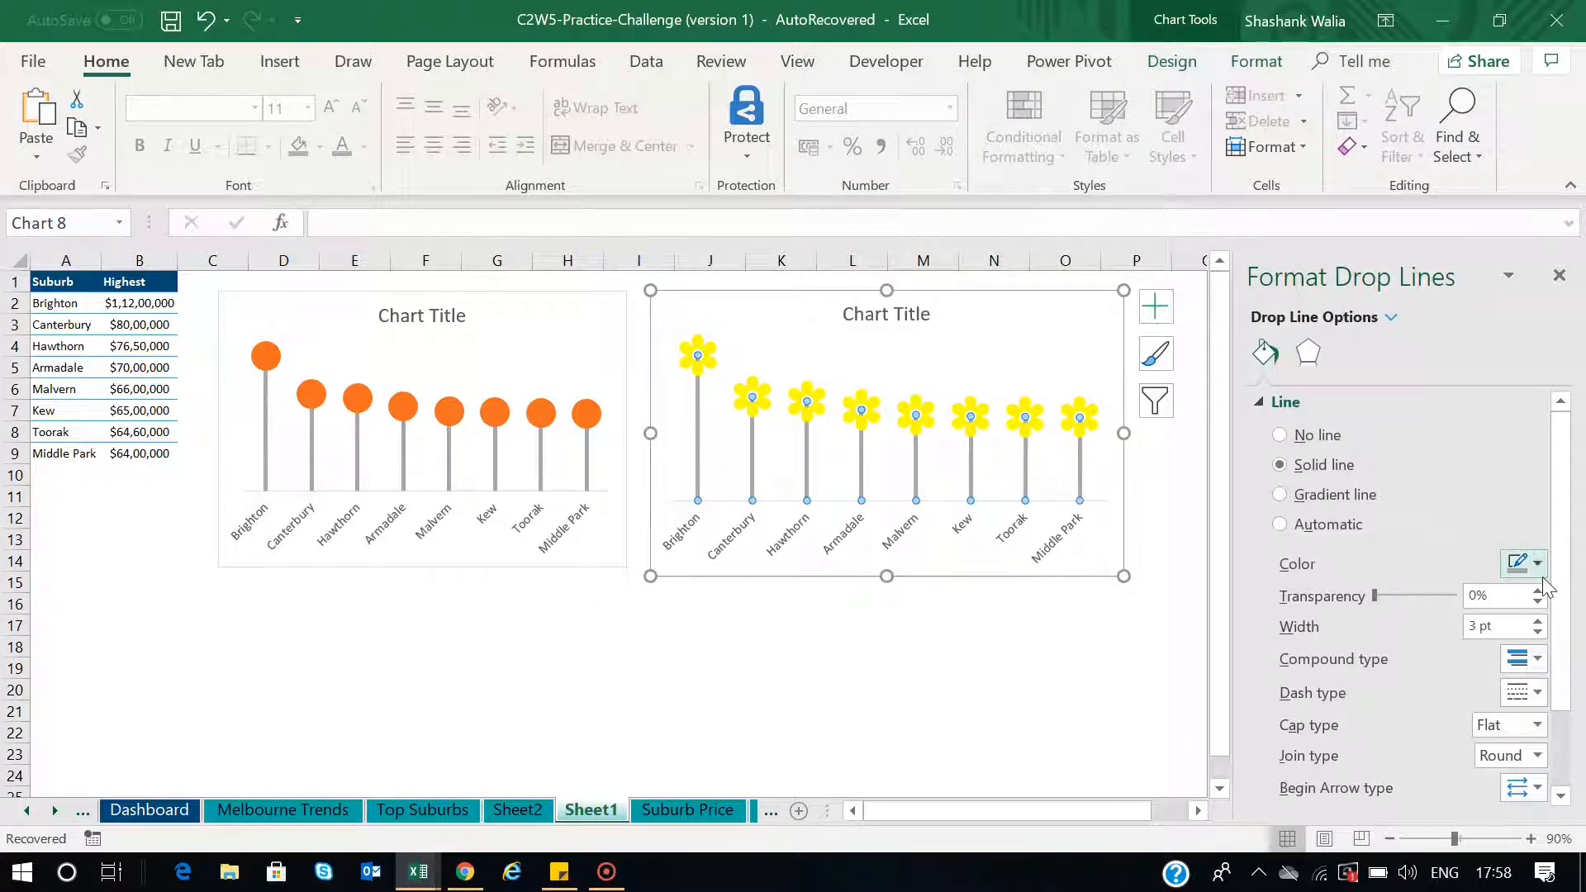
left_click_drag(1556, 535, 1556, 602)
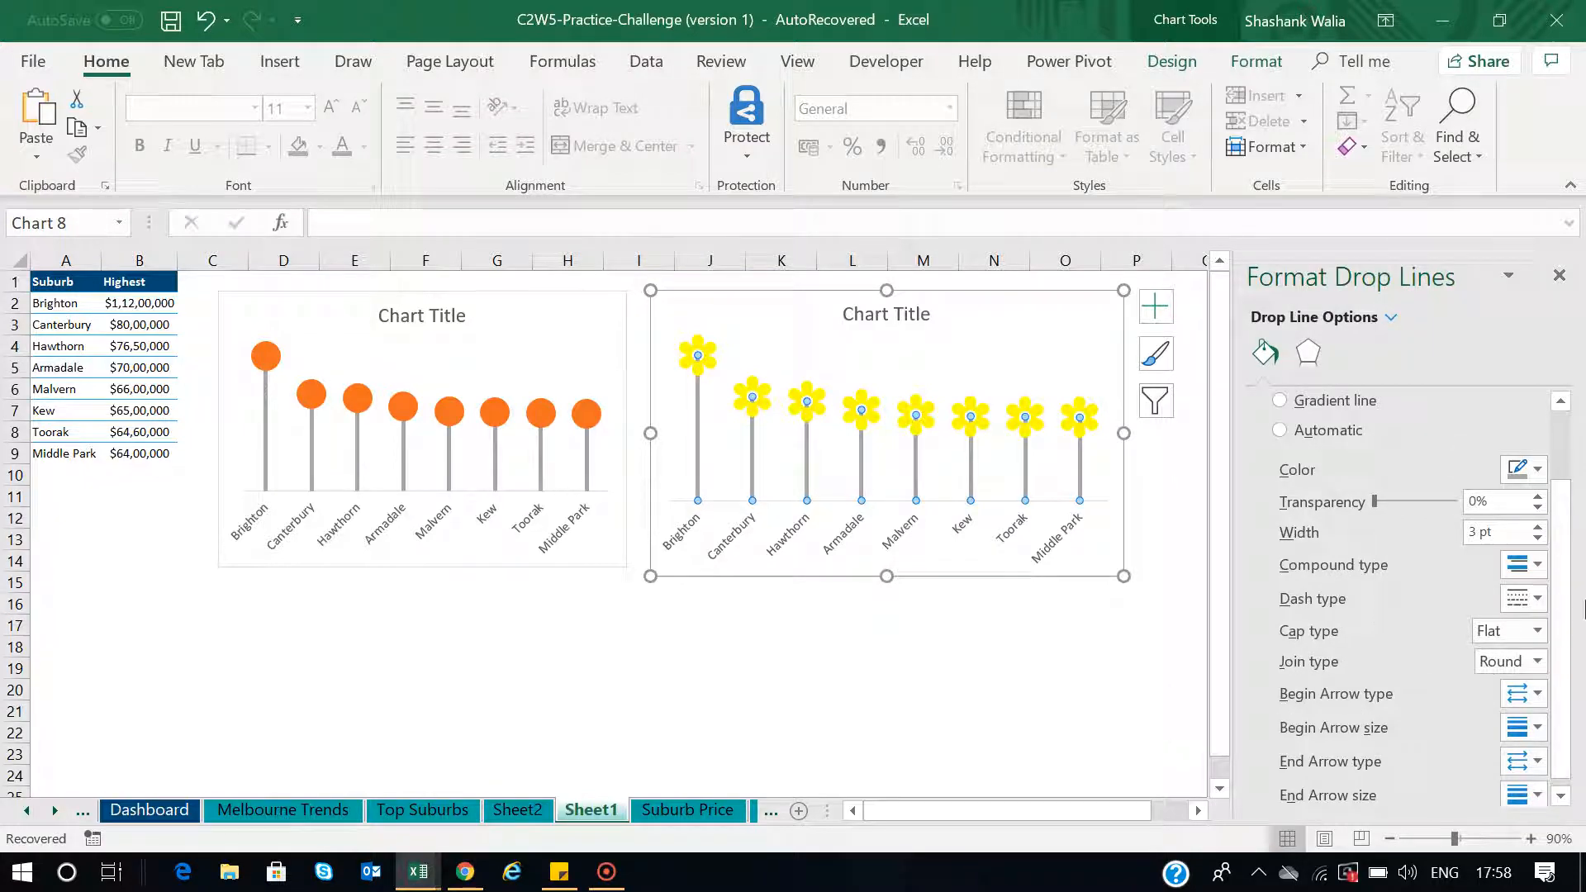
left_click_drag(1556, 622, 1555, 630)
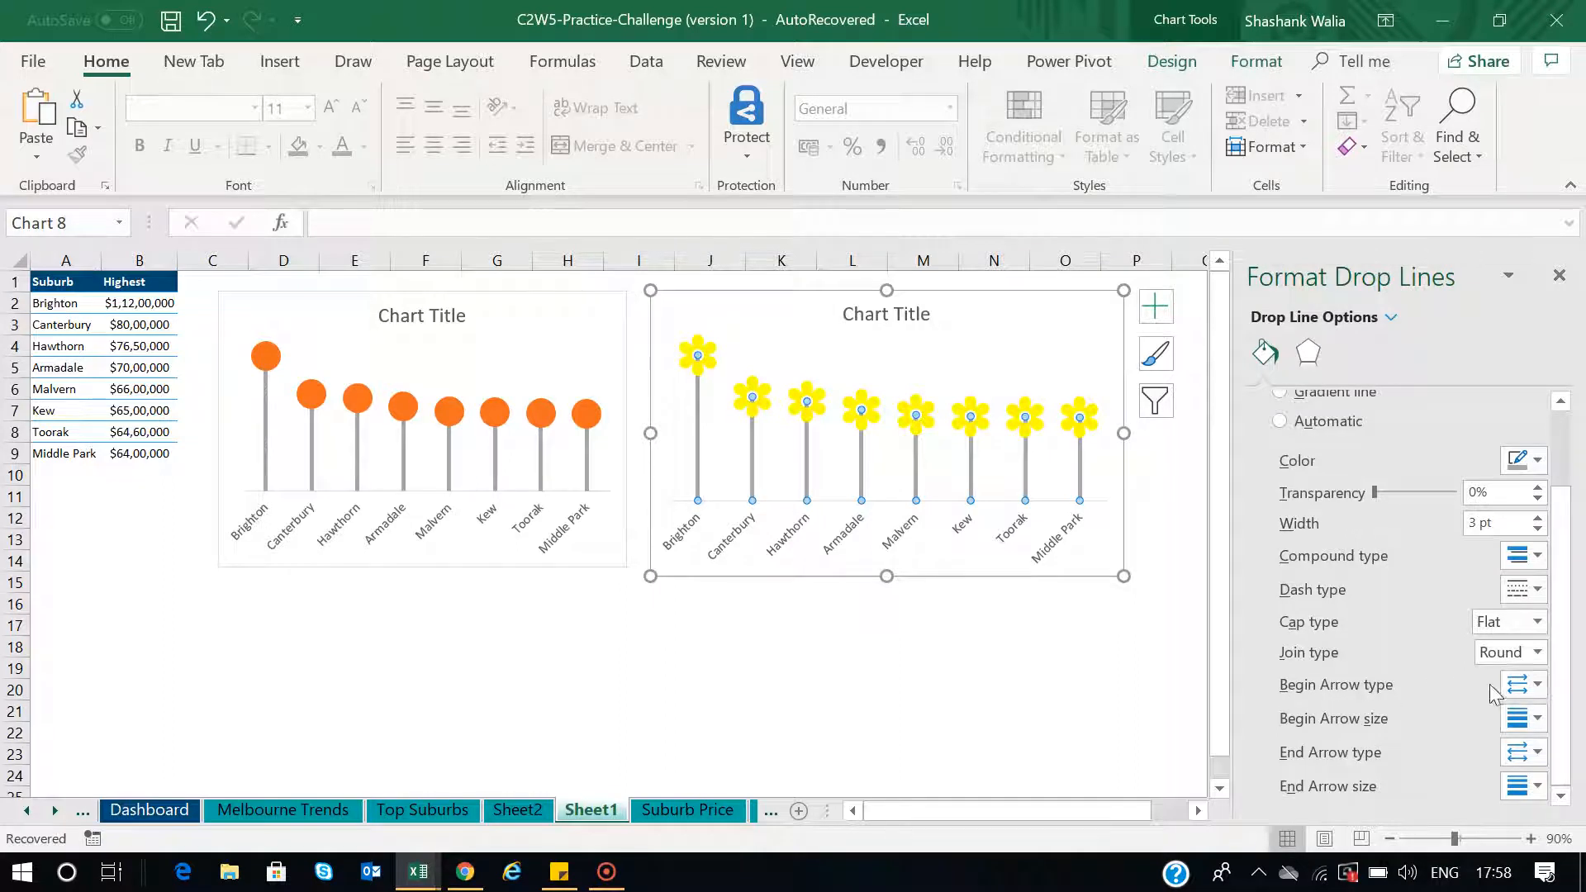
left_click(1538, 688)
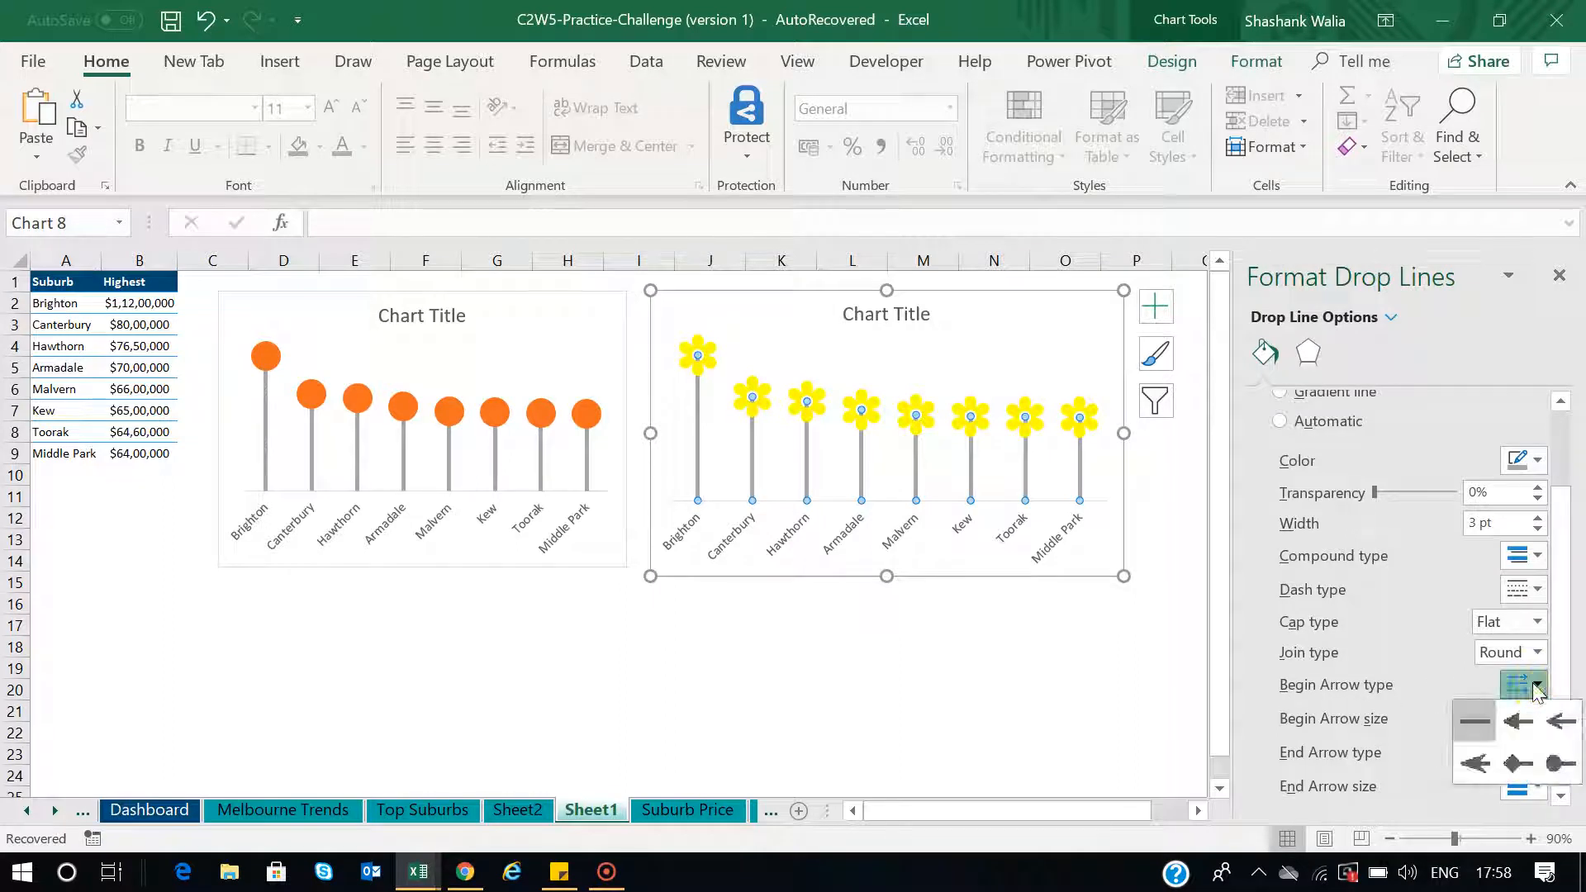
left_click(1559, 766)
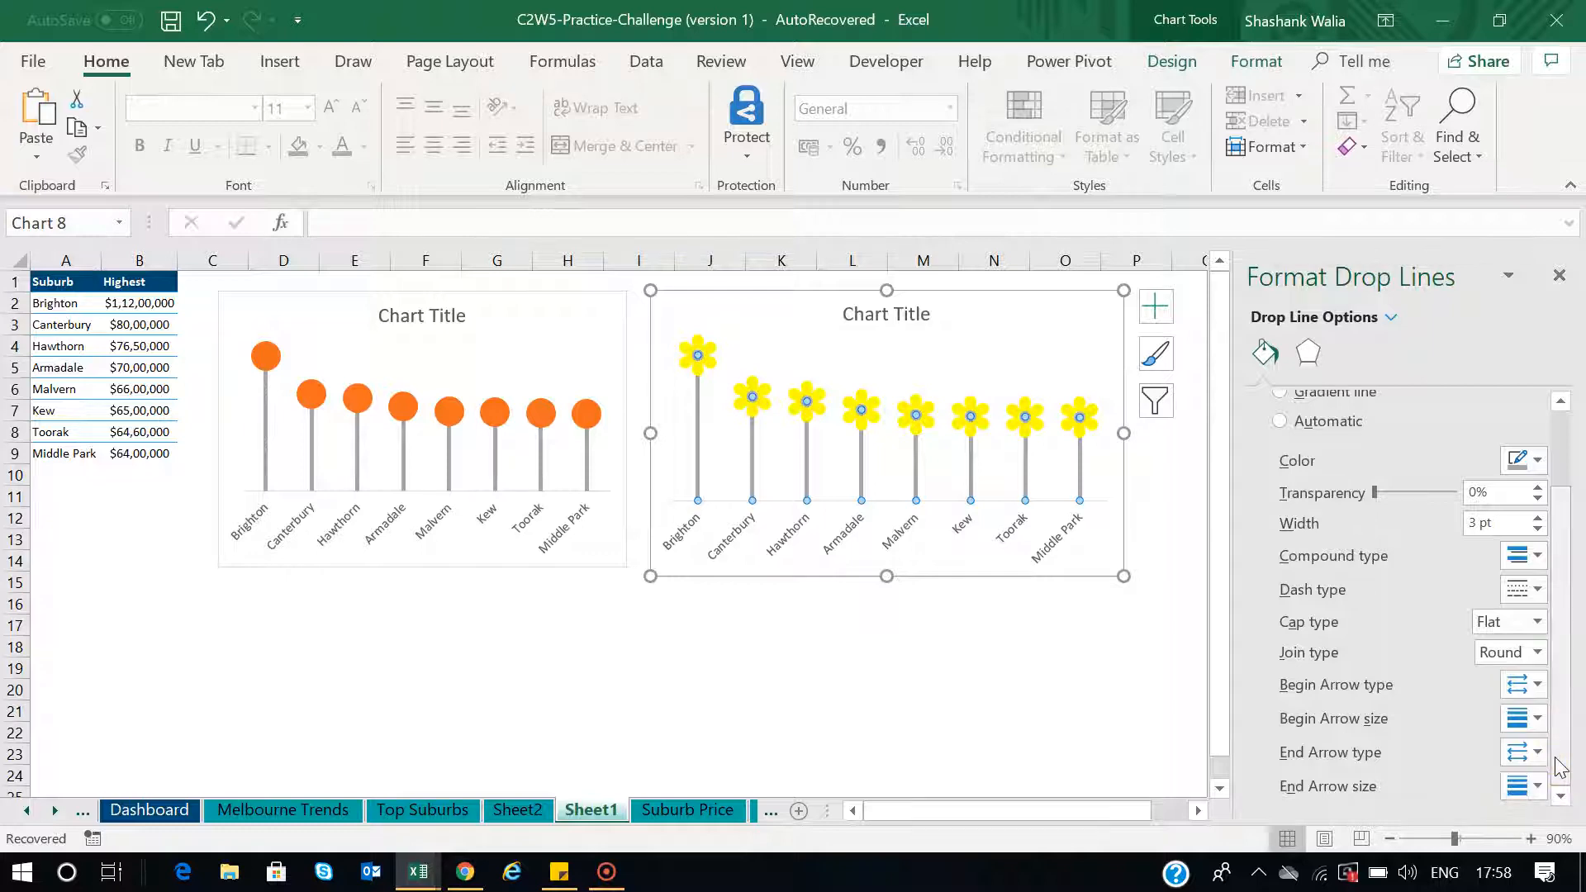
left_click(852, 626)
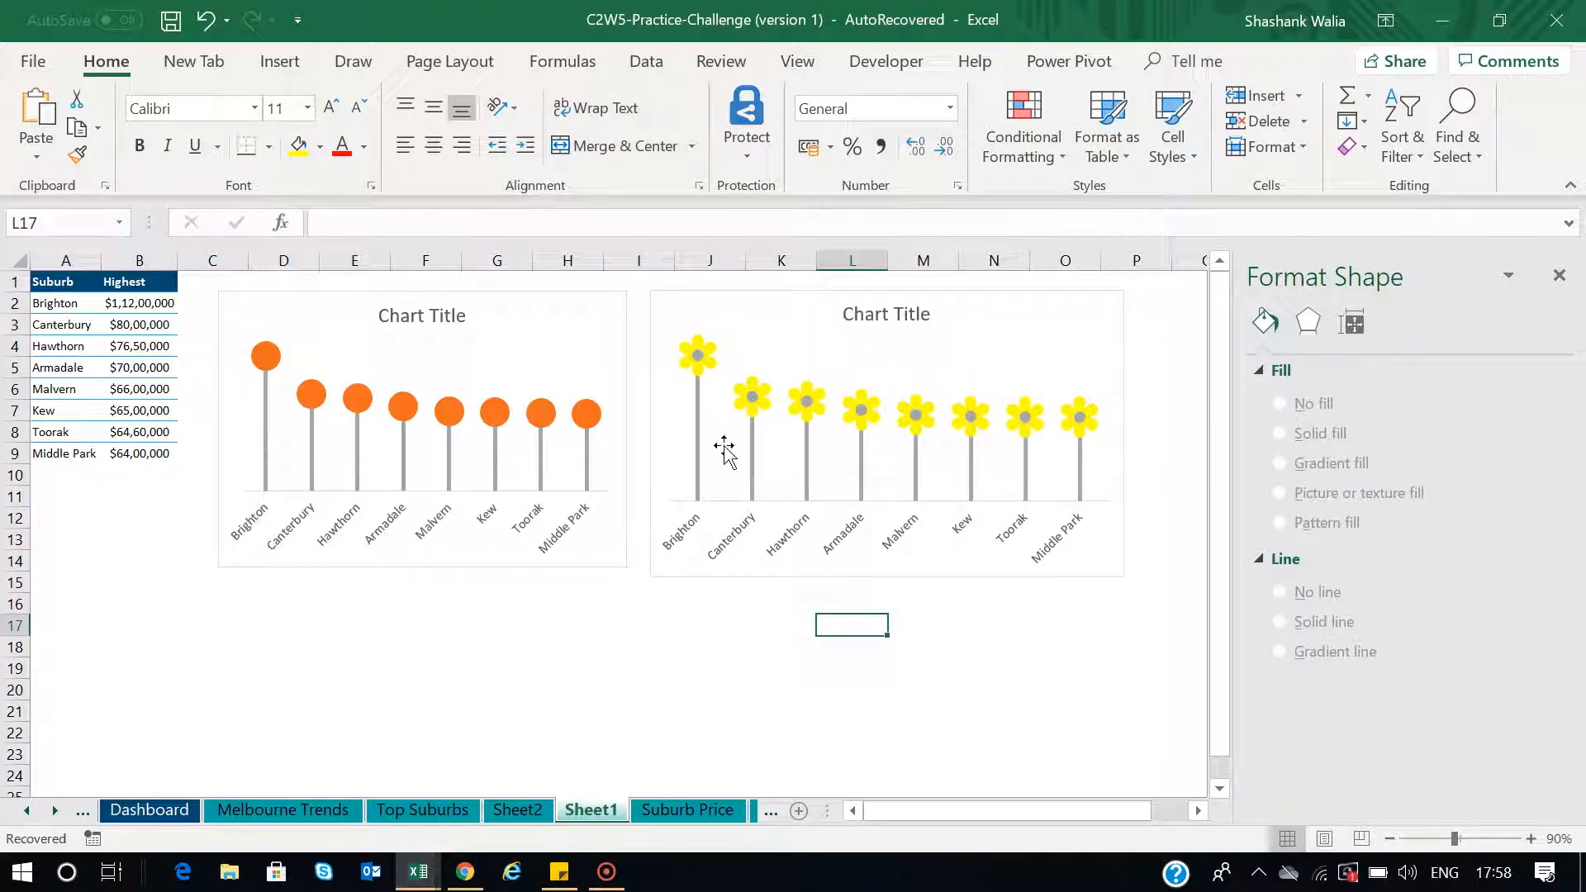
Colour the flower chart's drop lines black
mouse_move(948, 437)
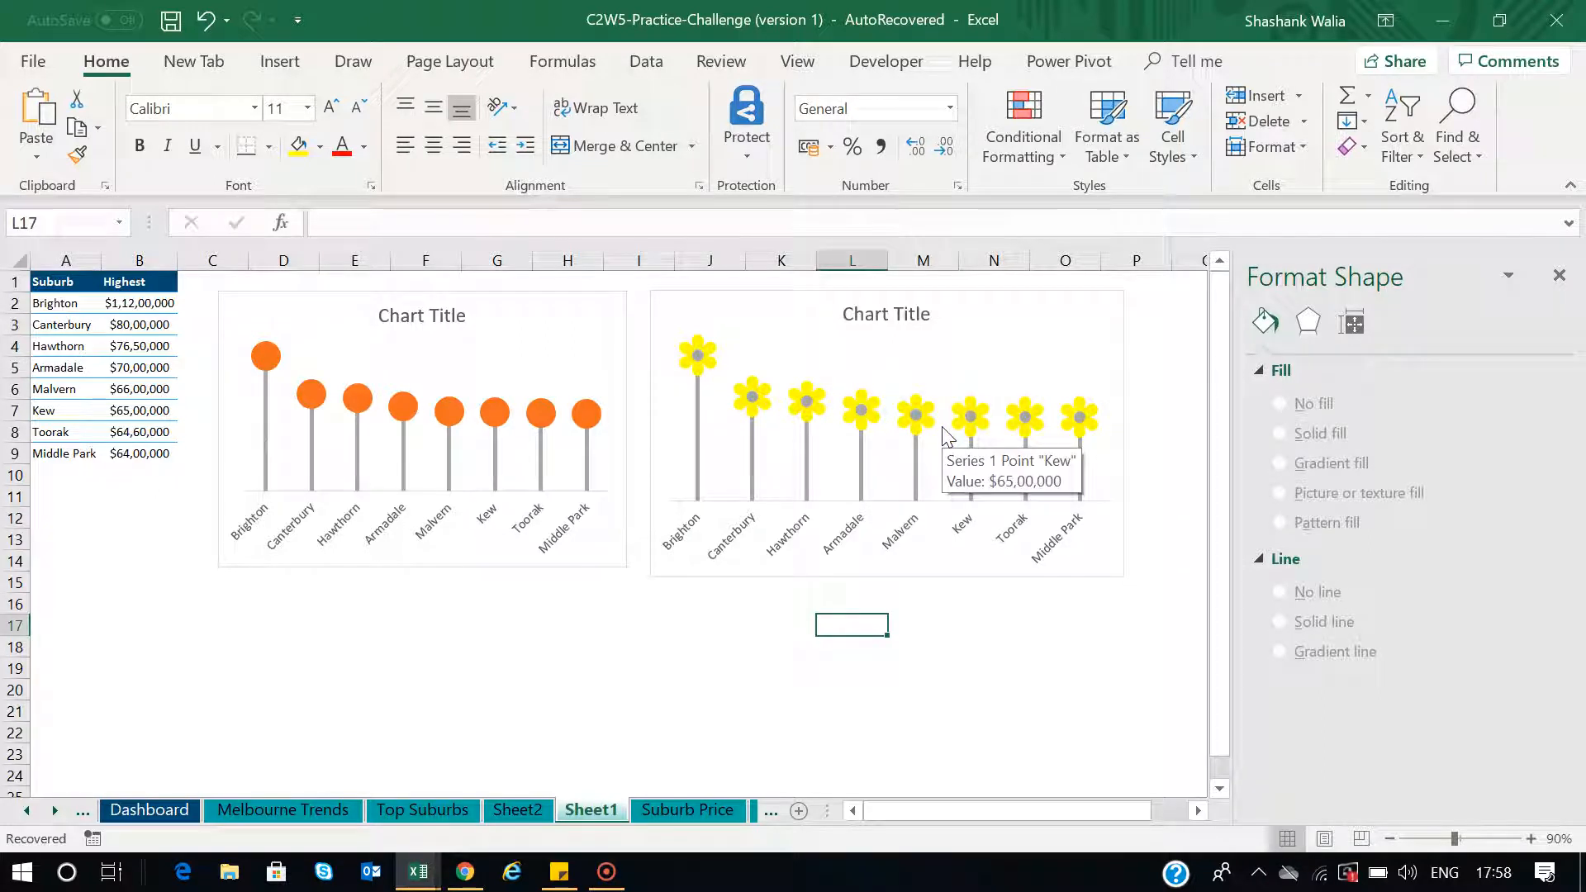
left_click(699, 425)
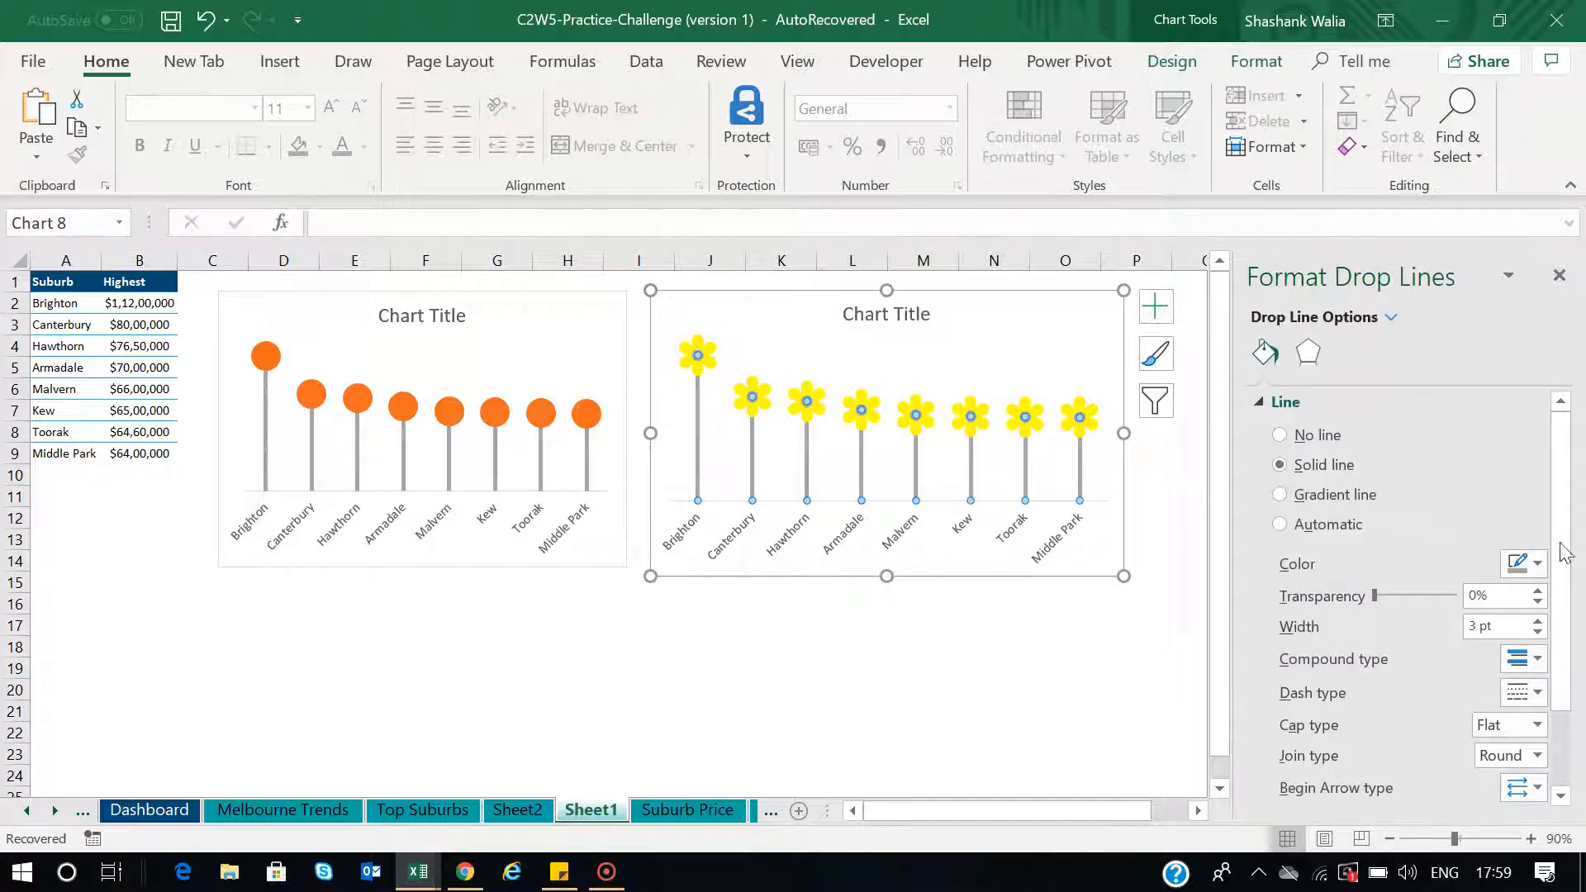
left_click(1537, 566)
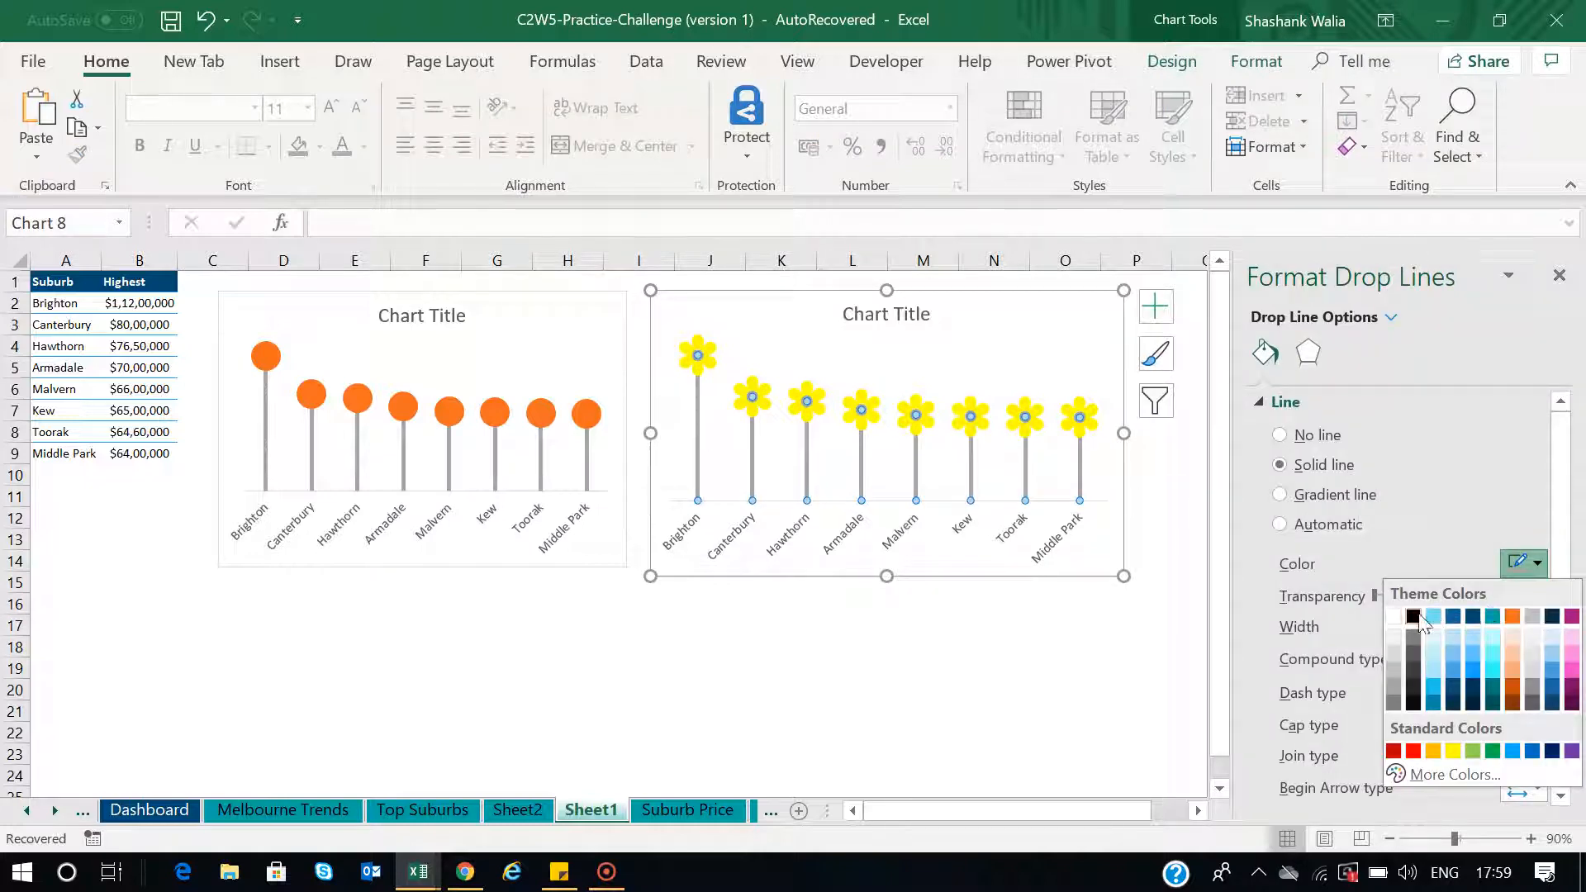
left_click(1414, 616)
left_click(989, 680)
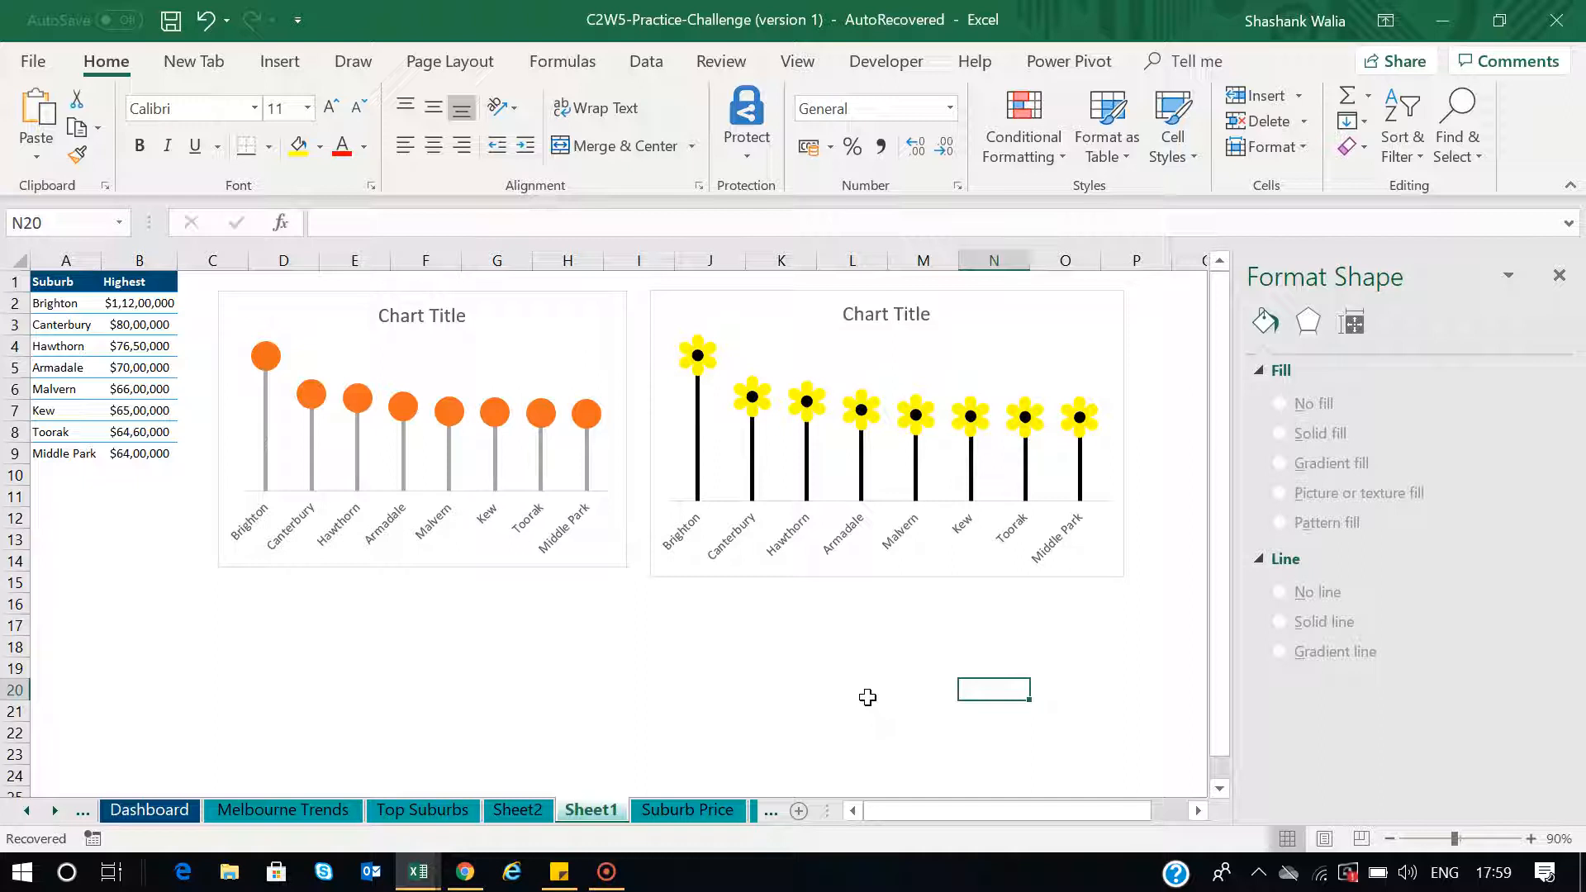
Check the building chart example on Sheet2, insert a clustered column chart from A2:B9 on Sheet1, and place it below the lollipop chart
left_click(516, 810)
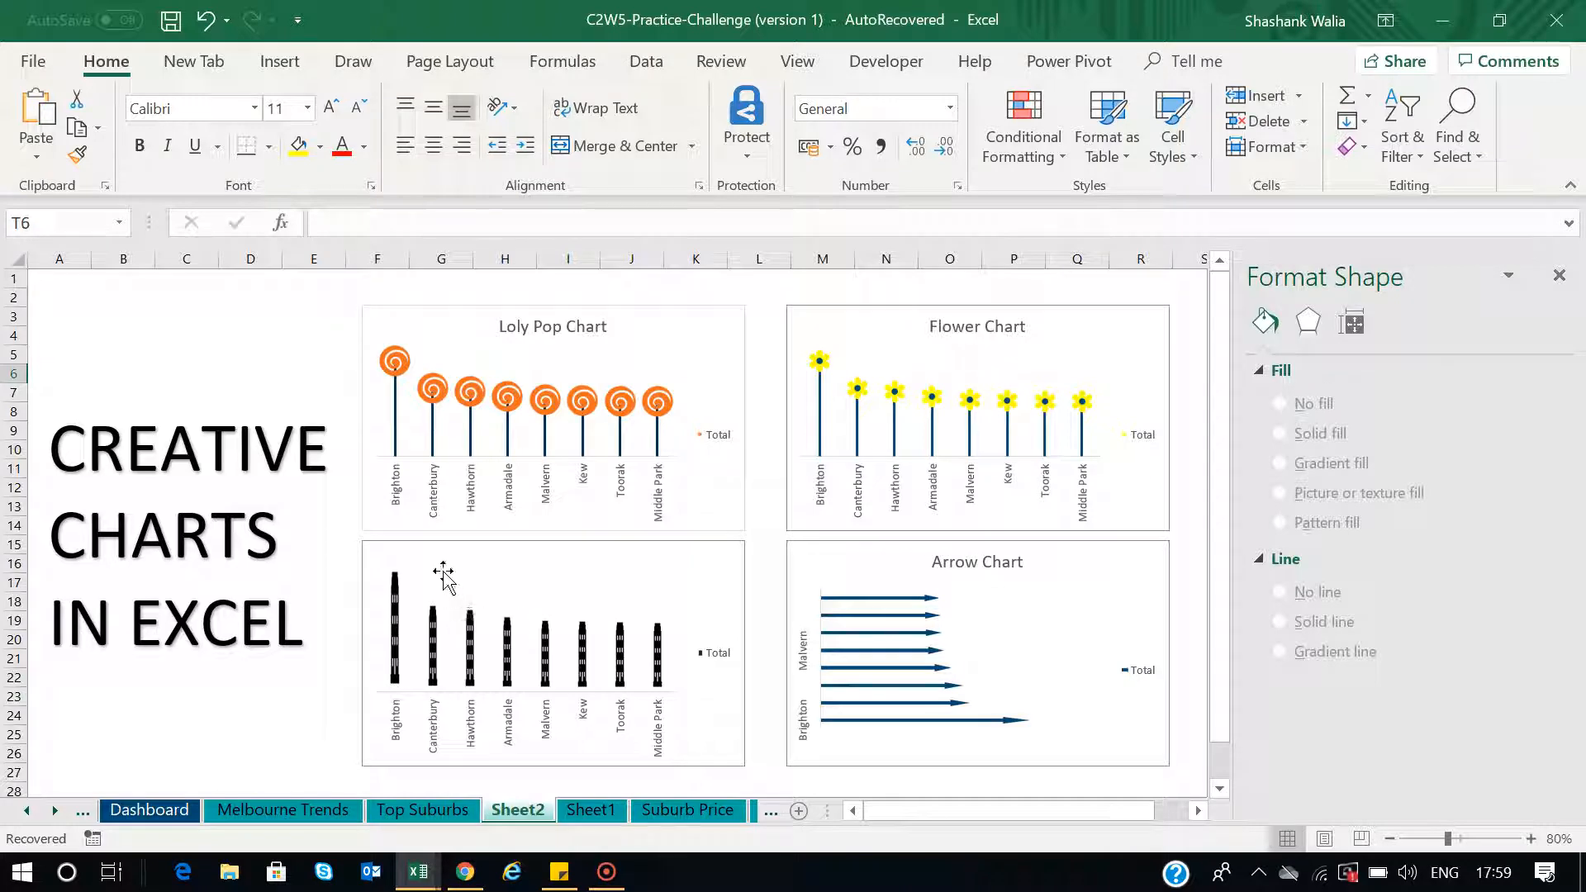
left_click(592, 812)
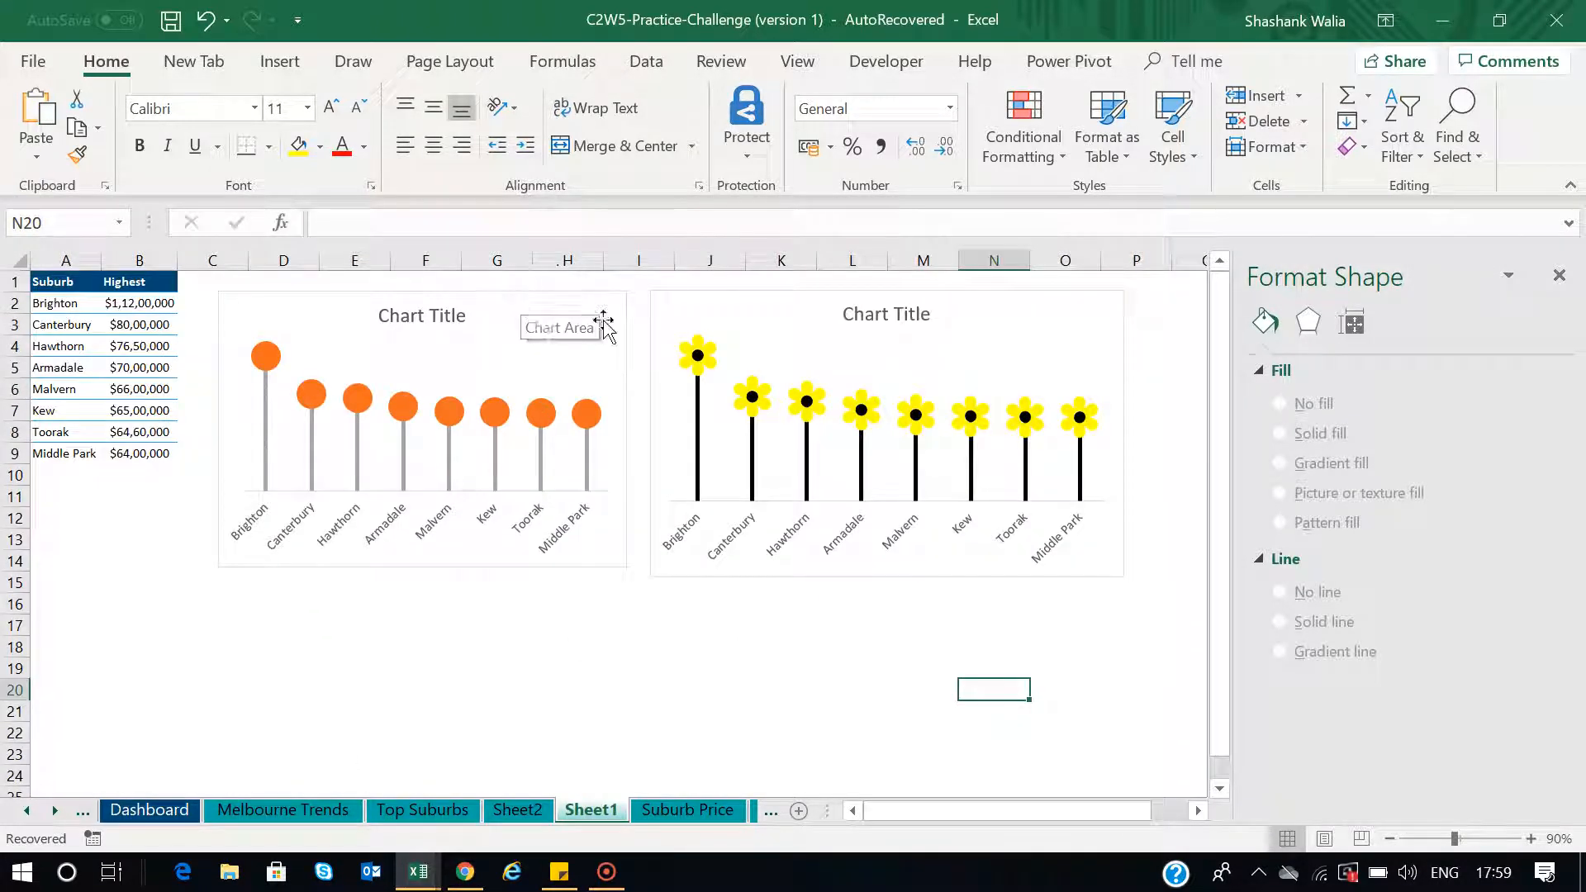
left_click(532, 310)
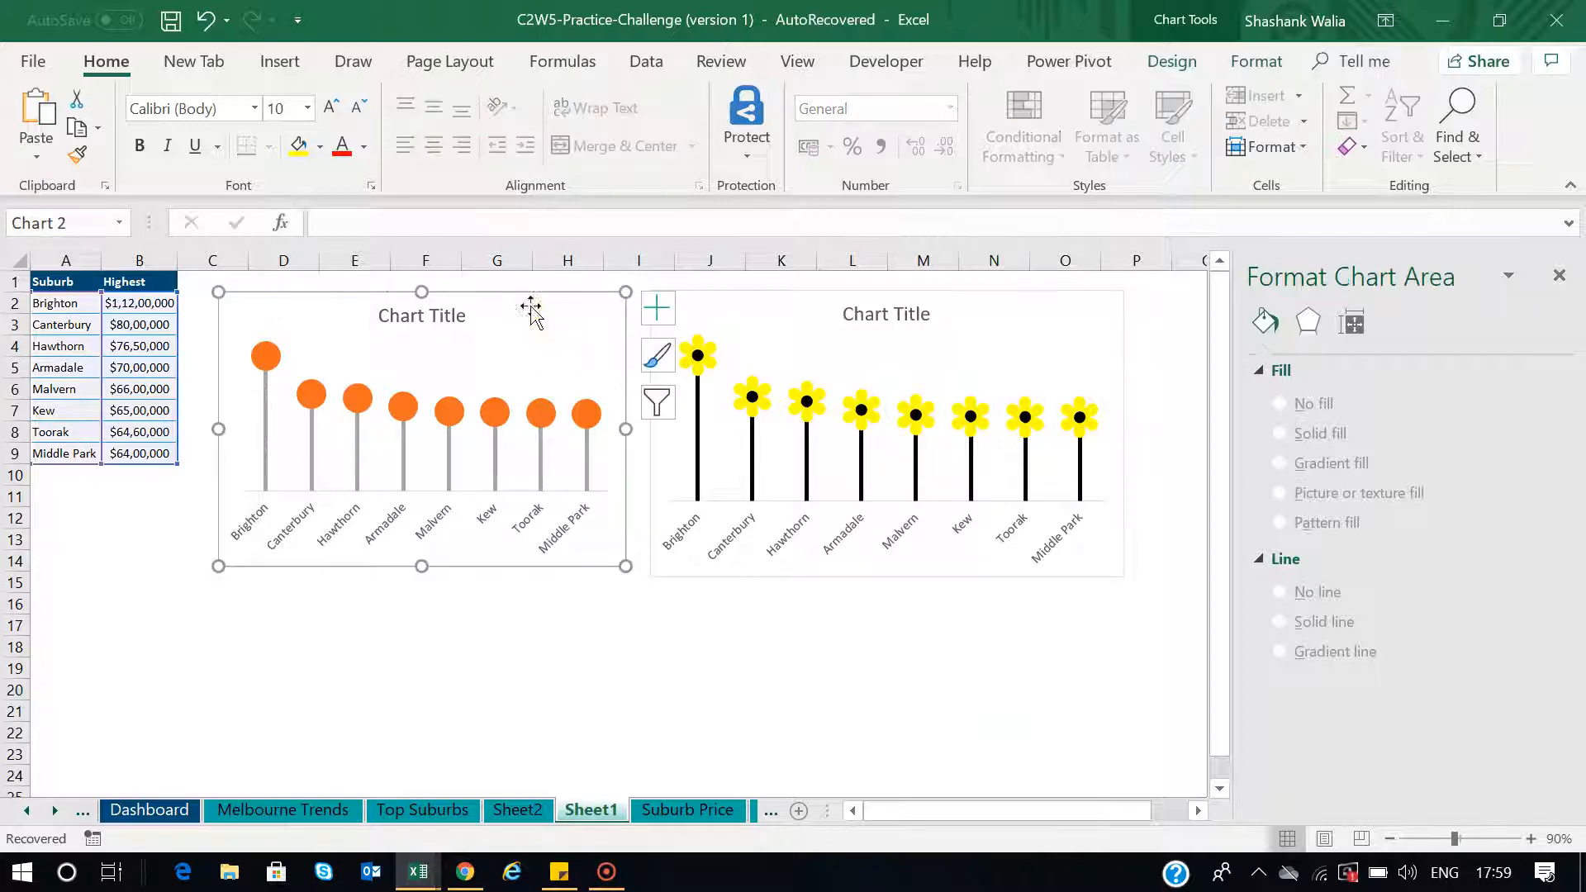
left_click(139, 539)
left_click_drag(58, 304, 157, 456)
left_click(269, 66)
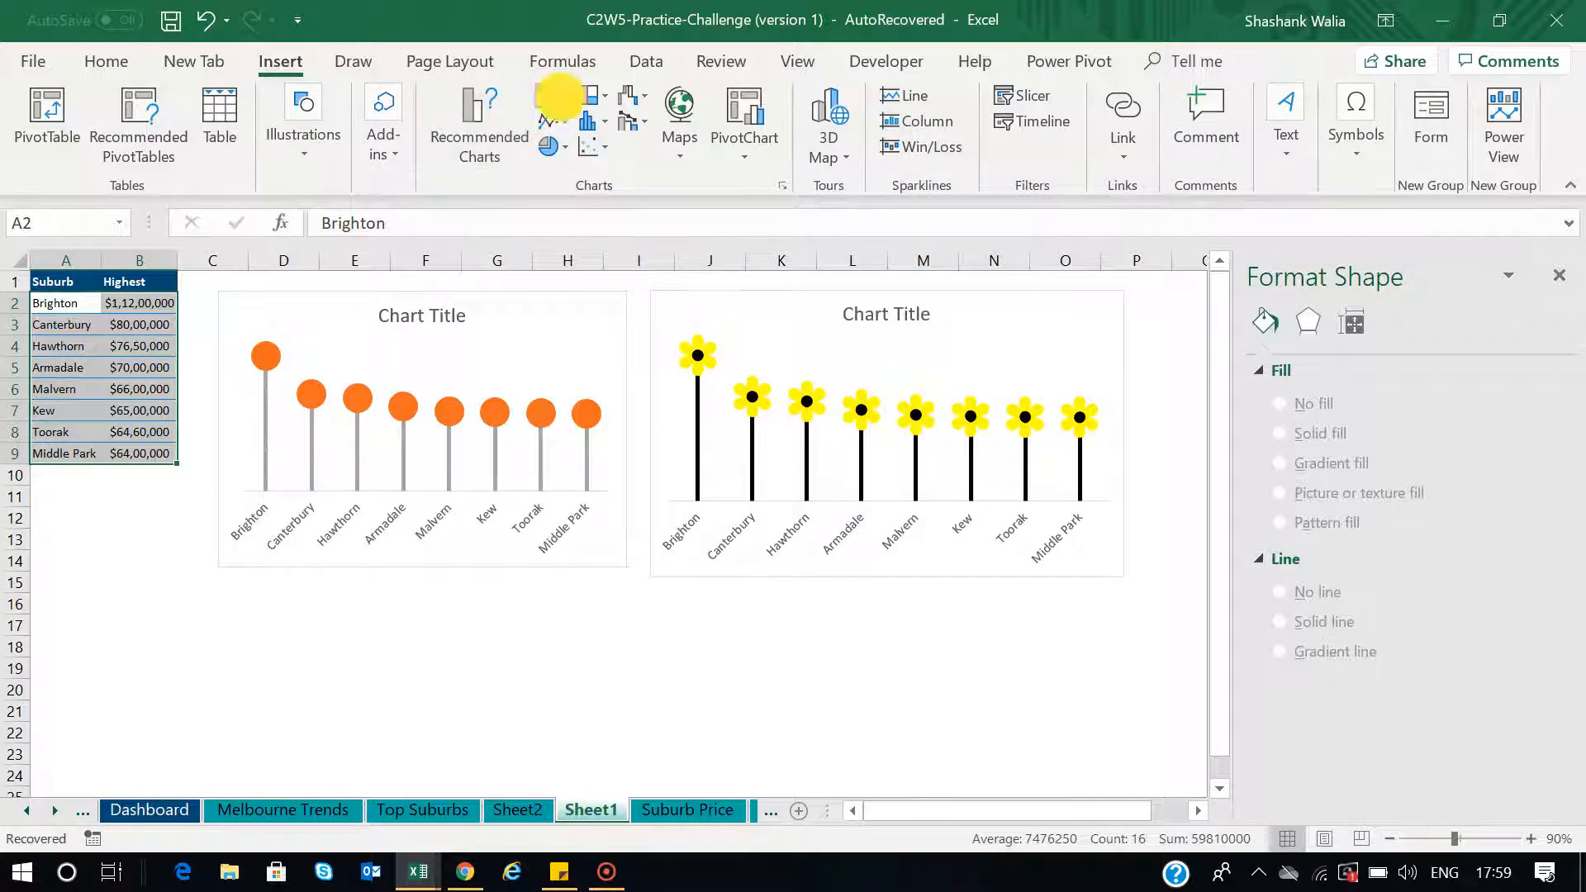
left_click(562, 101)
left_click(587, 184)
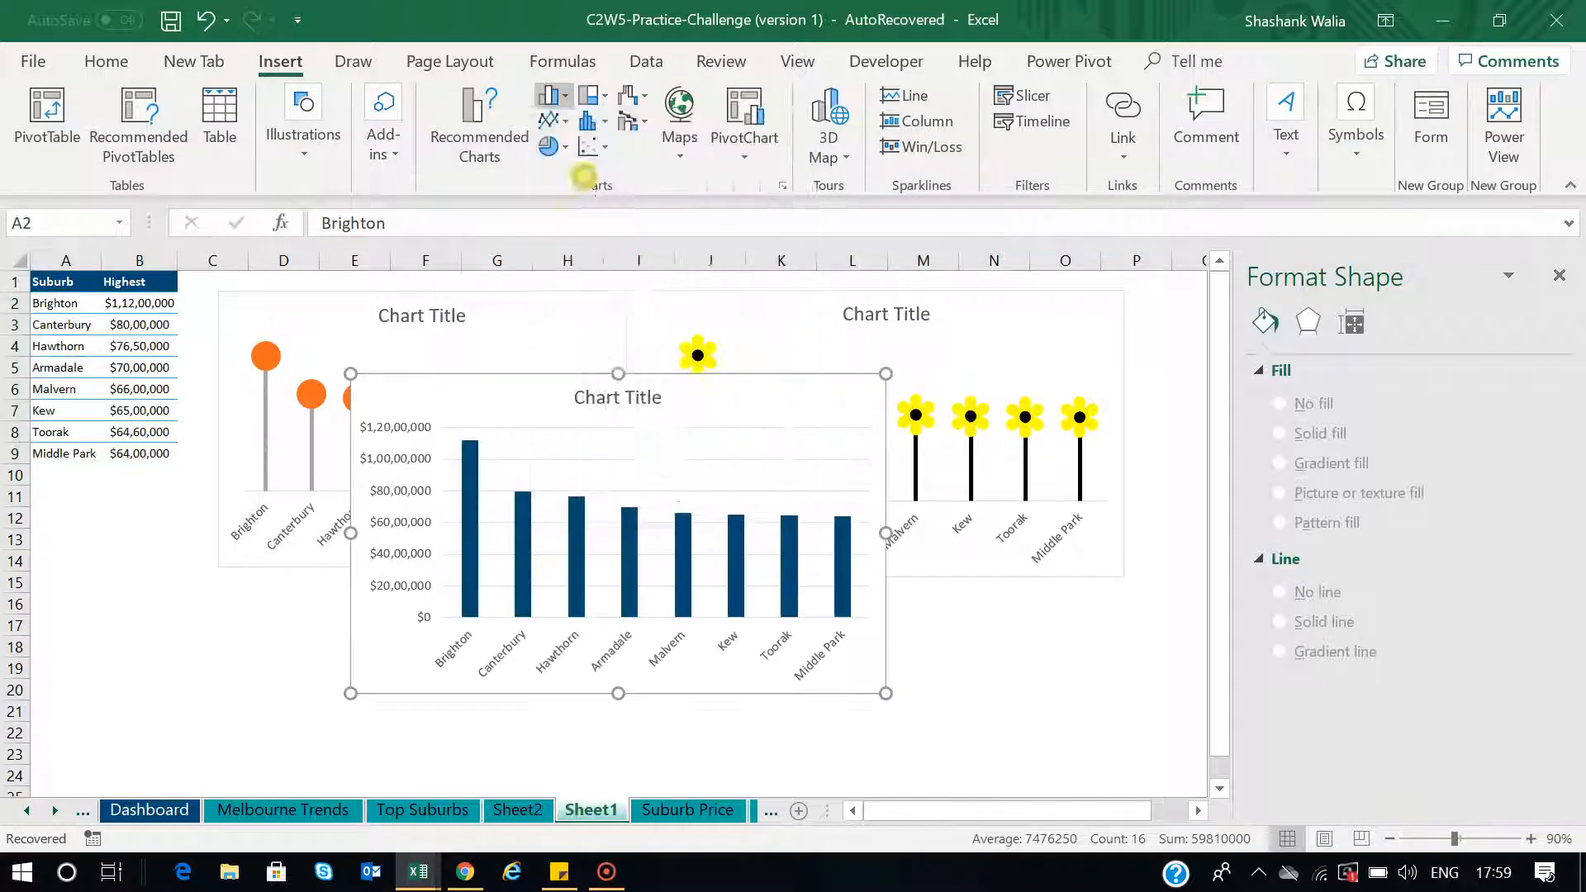
left_click_drag(701, 535, 560, 609)
scroll(824, 664, "down", 3)
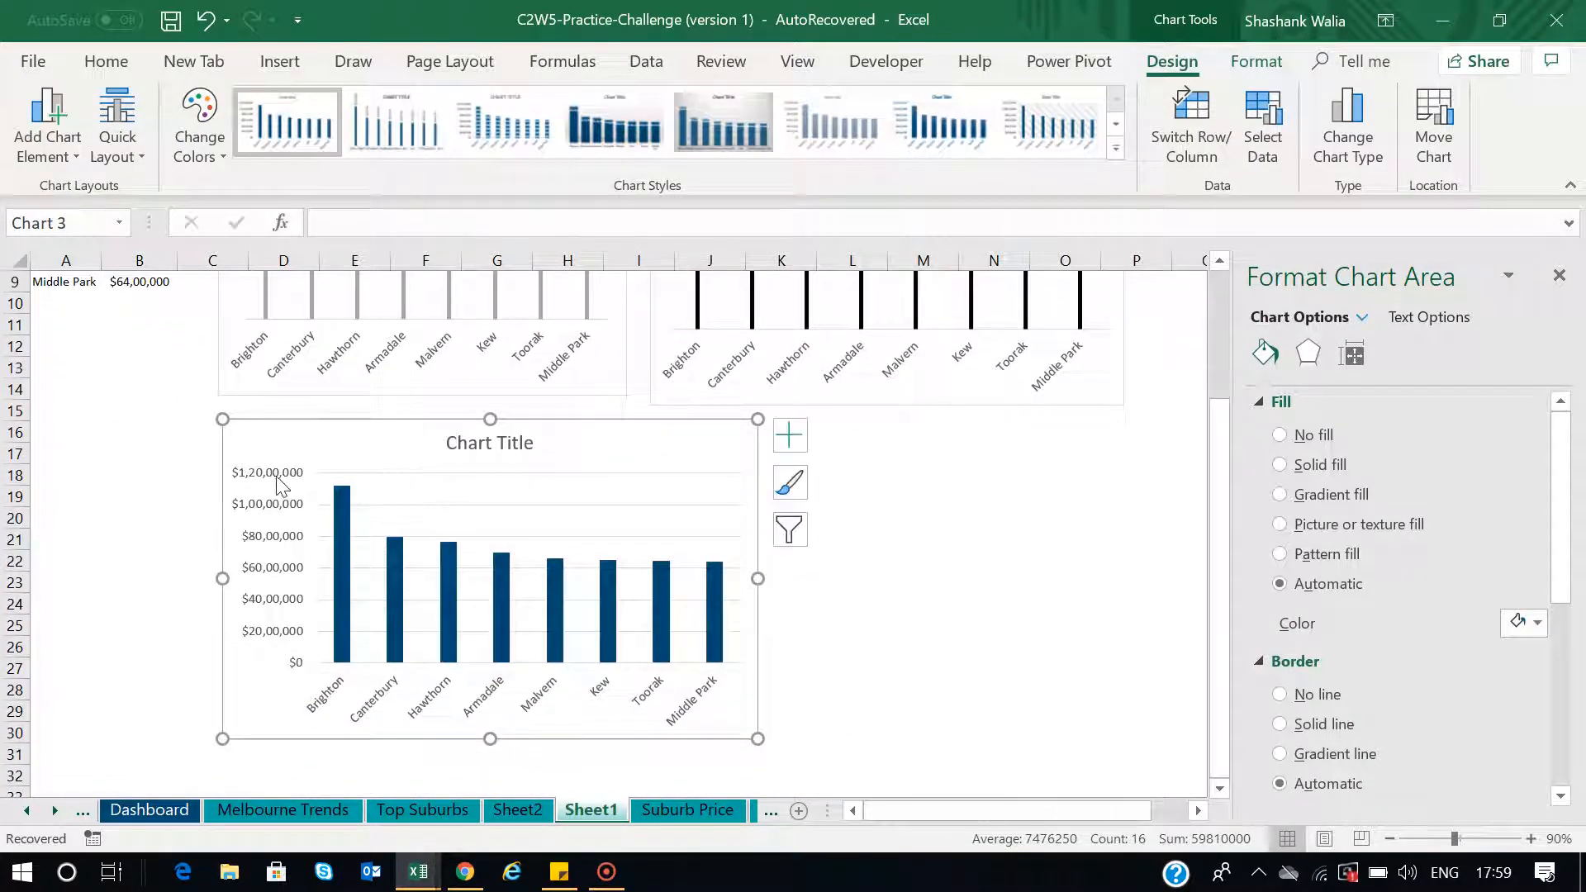
Remove the vertical axis and the gridlines from the new column chart
left_click(276, 472)
key("Delete")
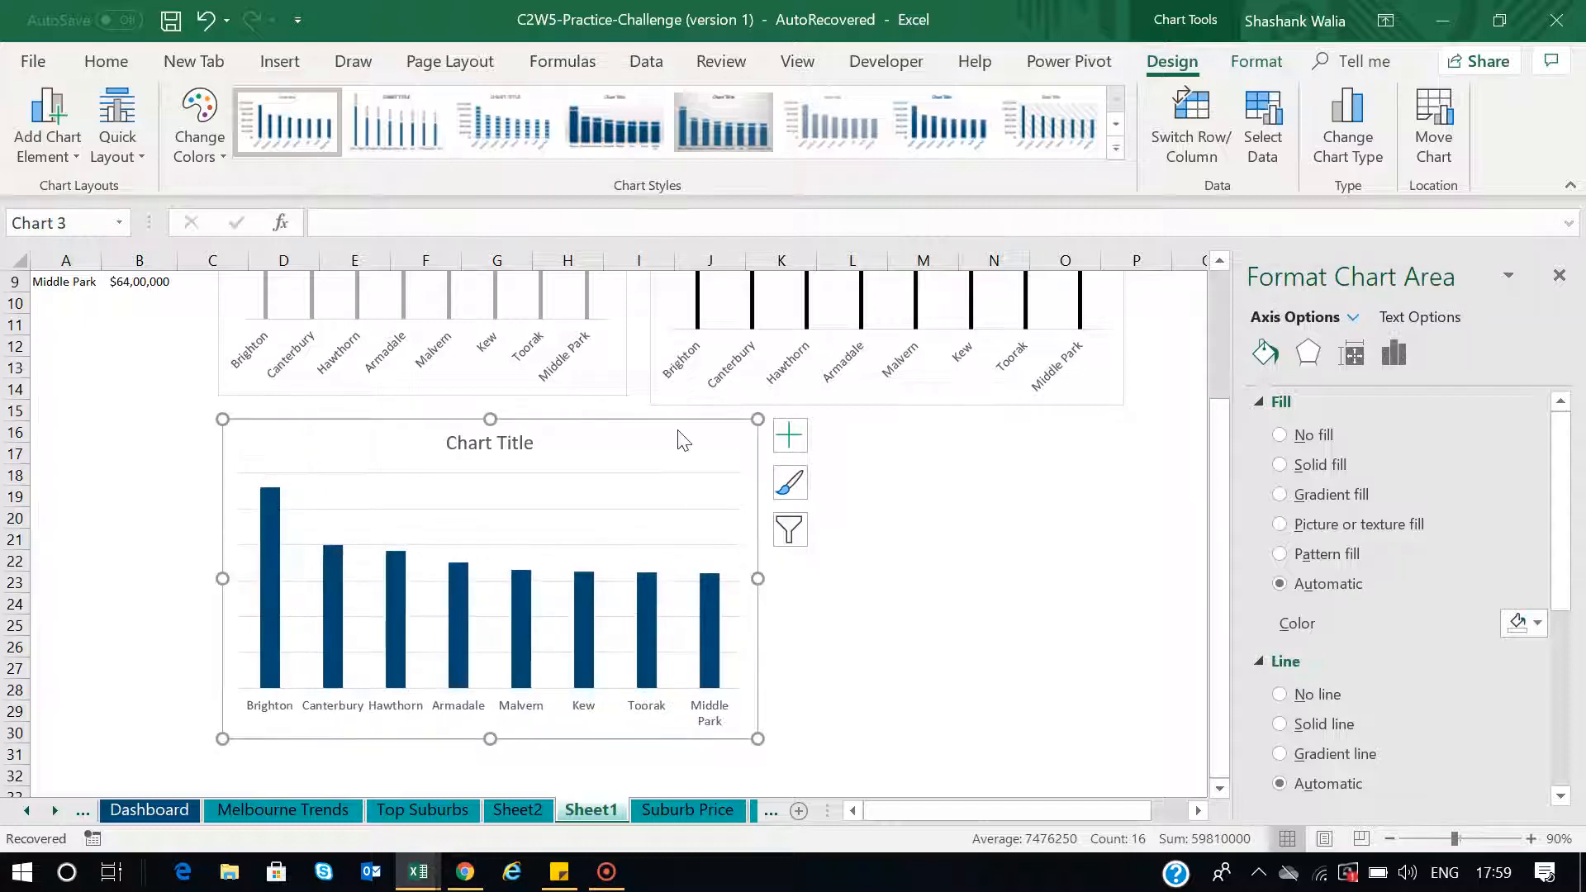
left_click(789, 436)
left_click(841, 618)
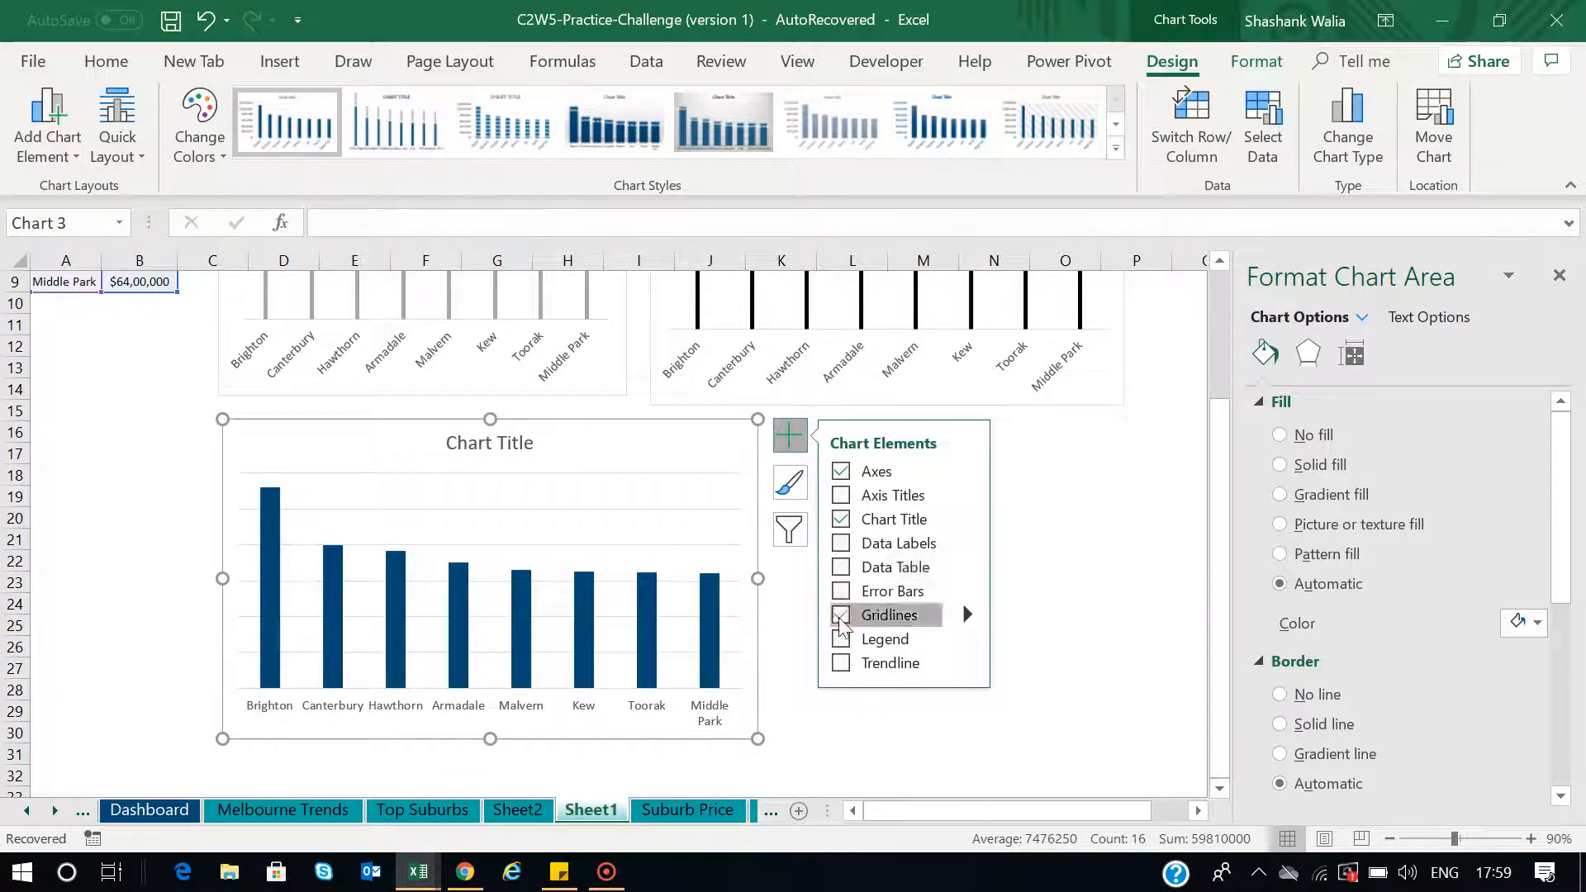
left_click(281, 61)
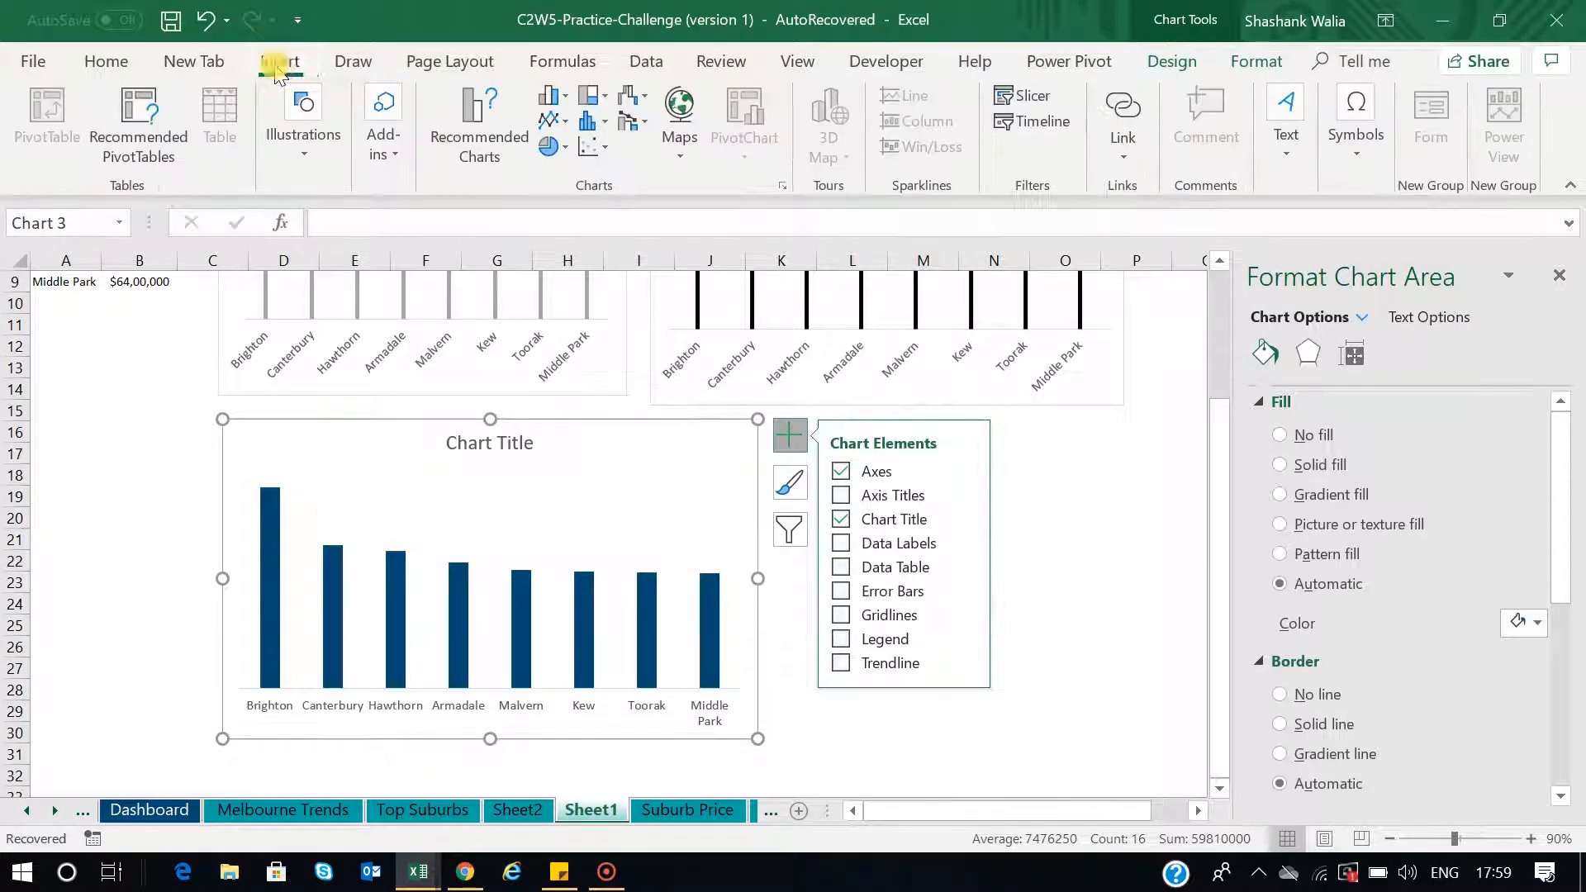
left_click(308, 140)
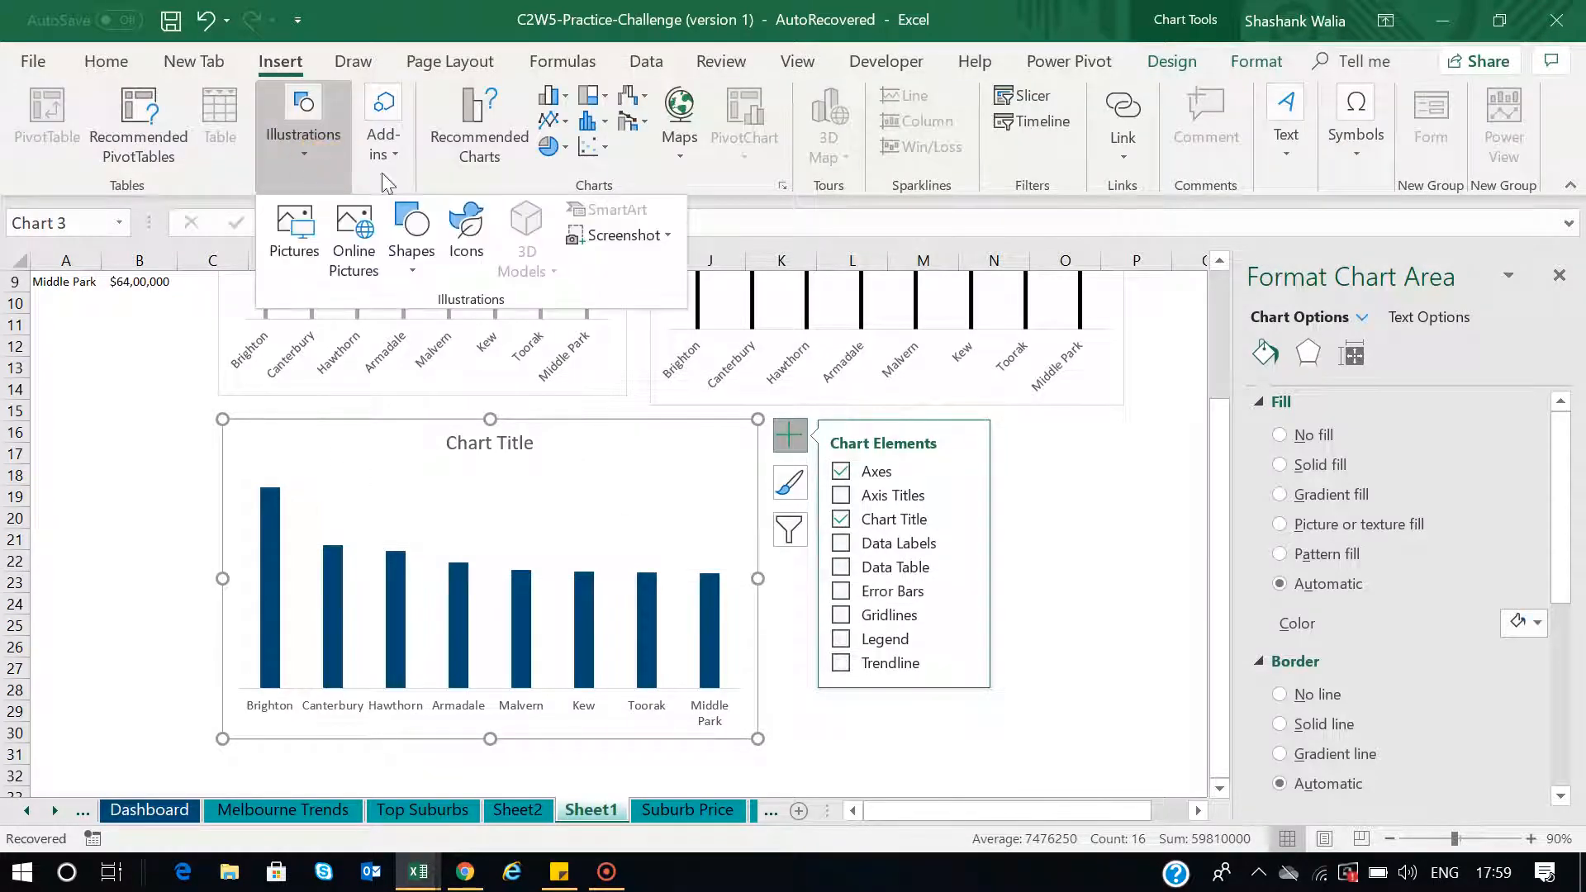
left_click(464, 234)
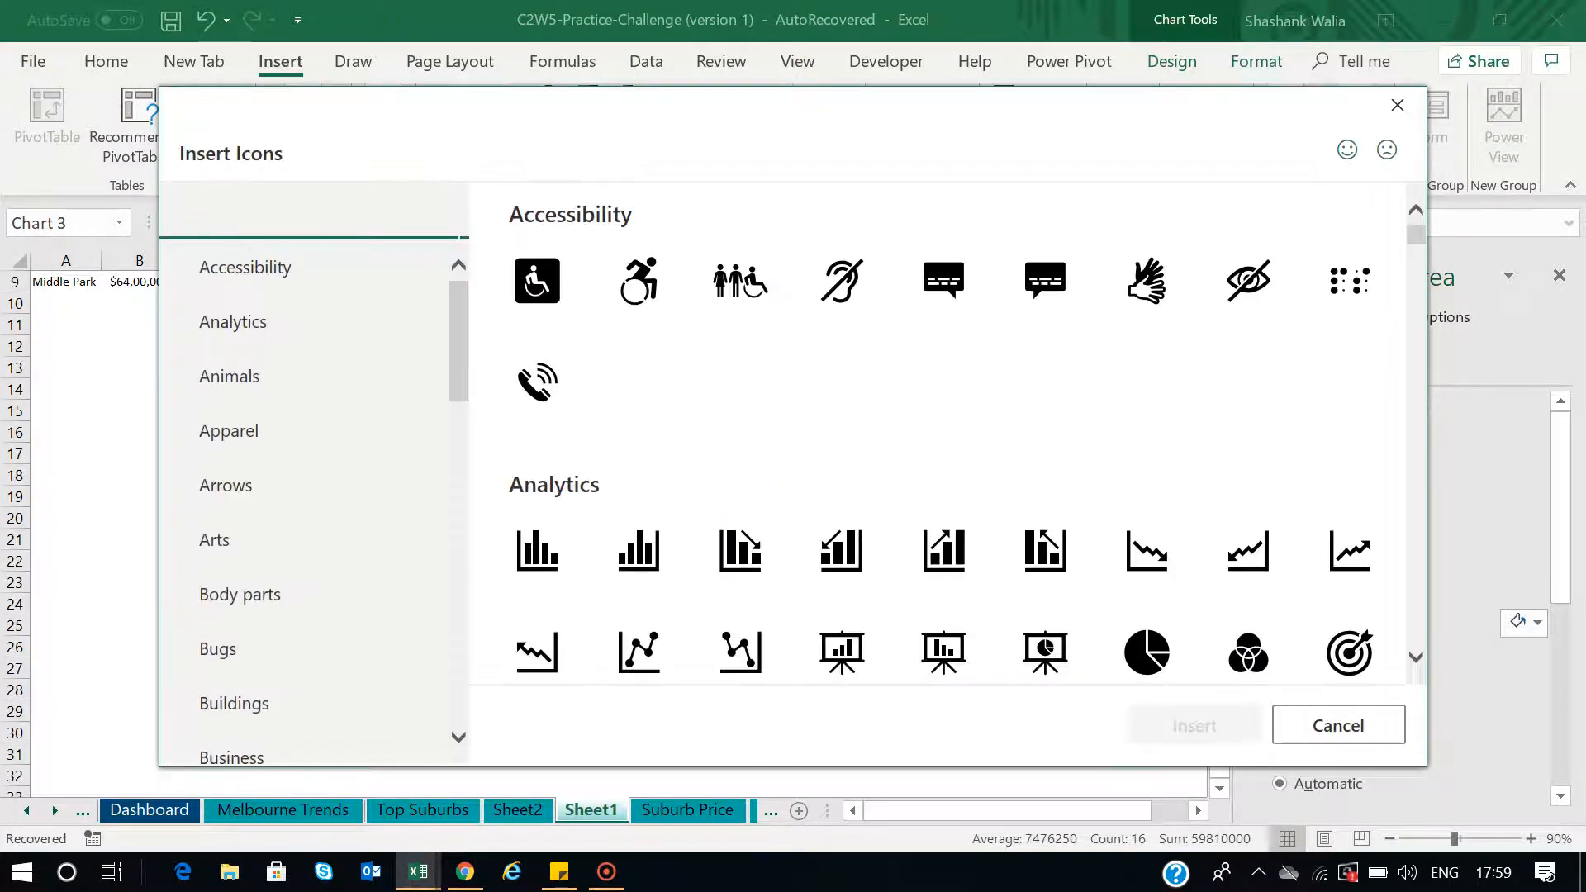
left_click(251, 219)
type("bui")
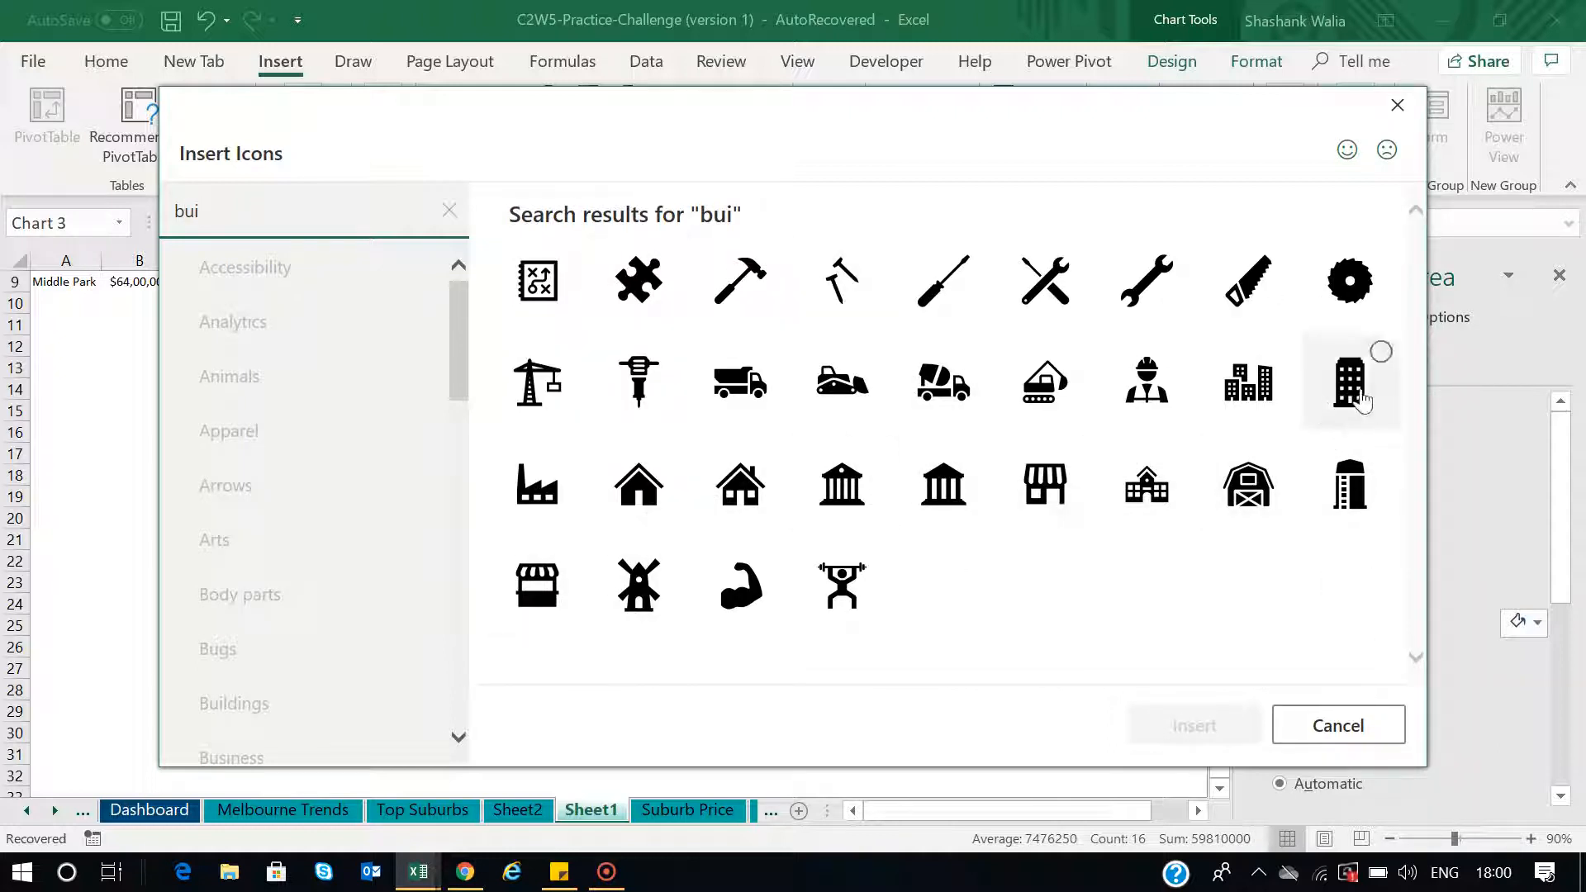
left_click(1352, 388)
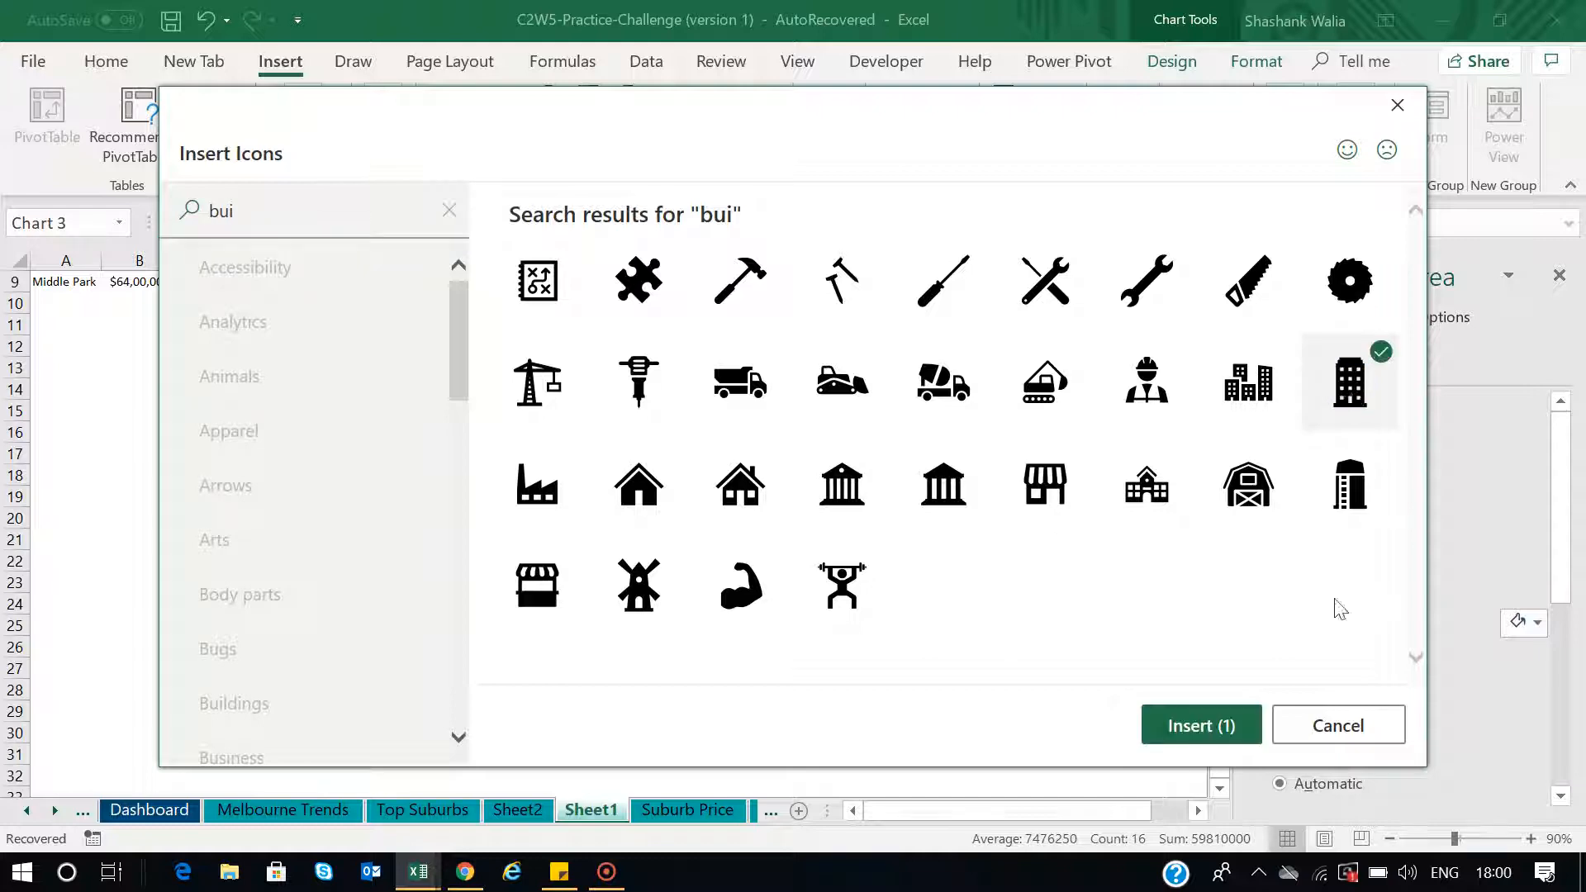
left_click(1172, 728)
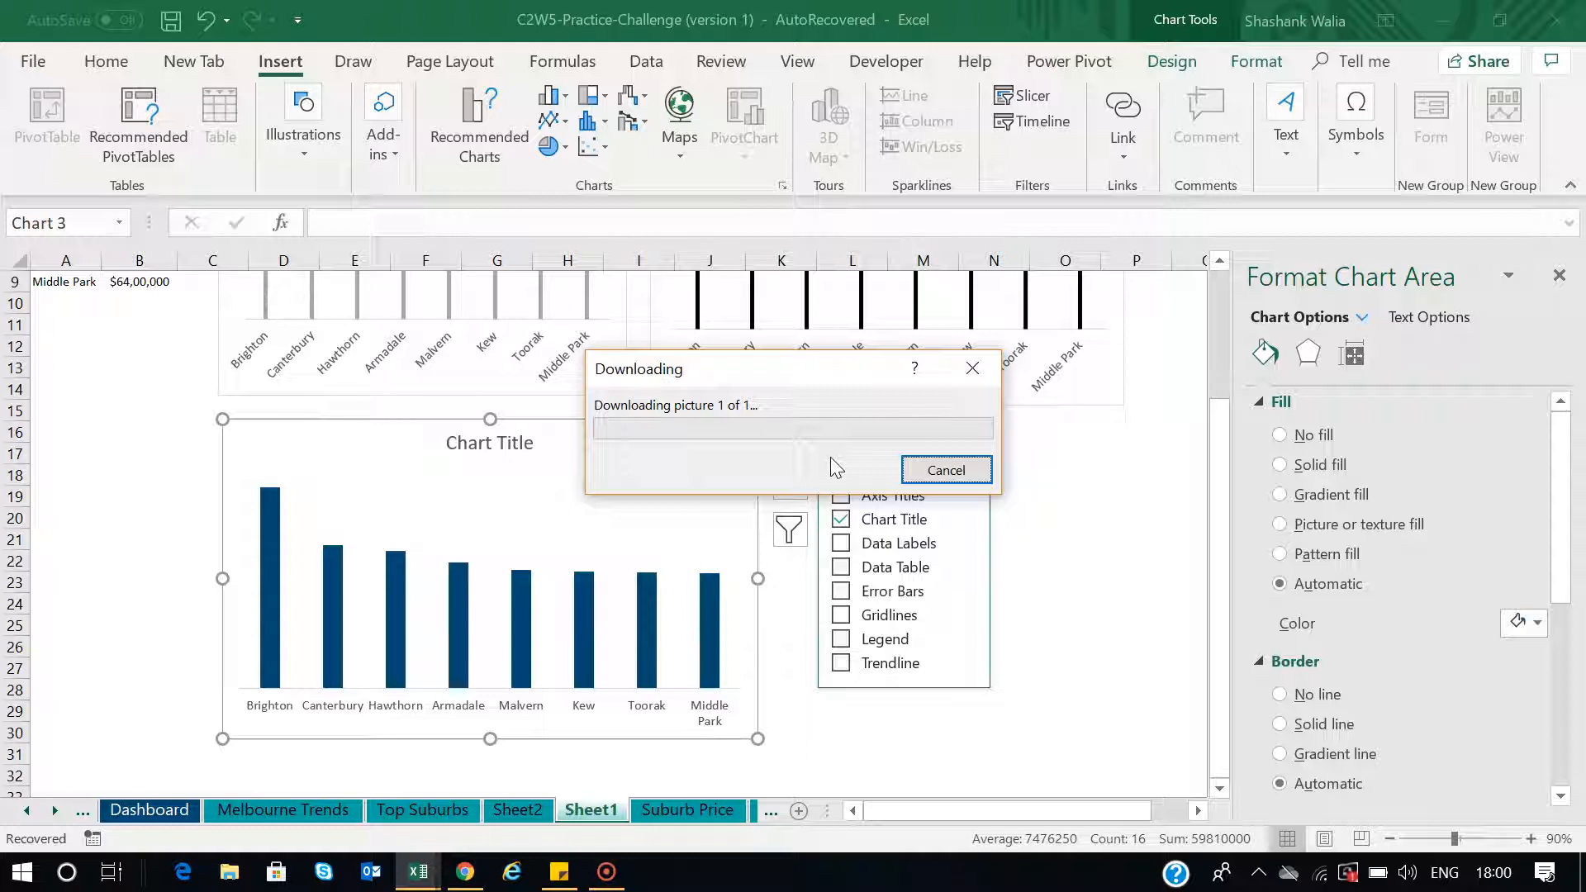
left_click(932, 468)
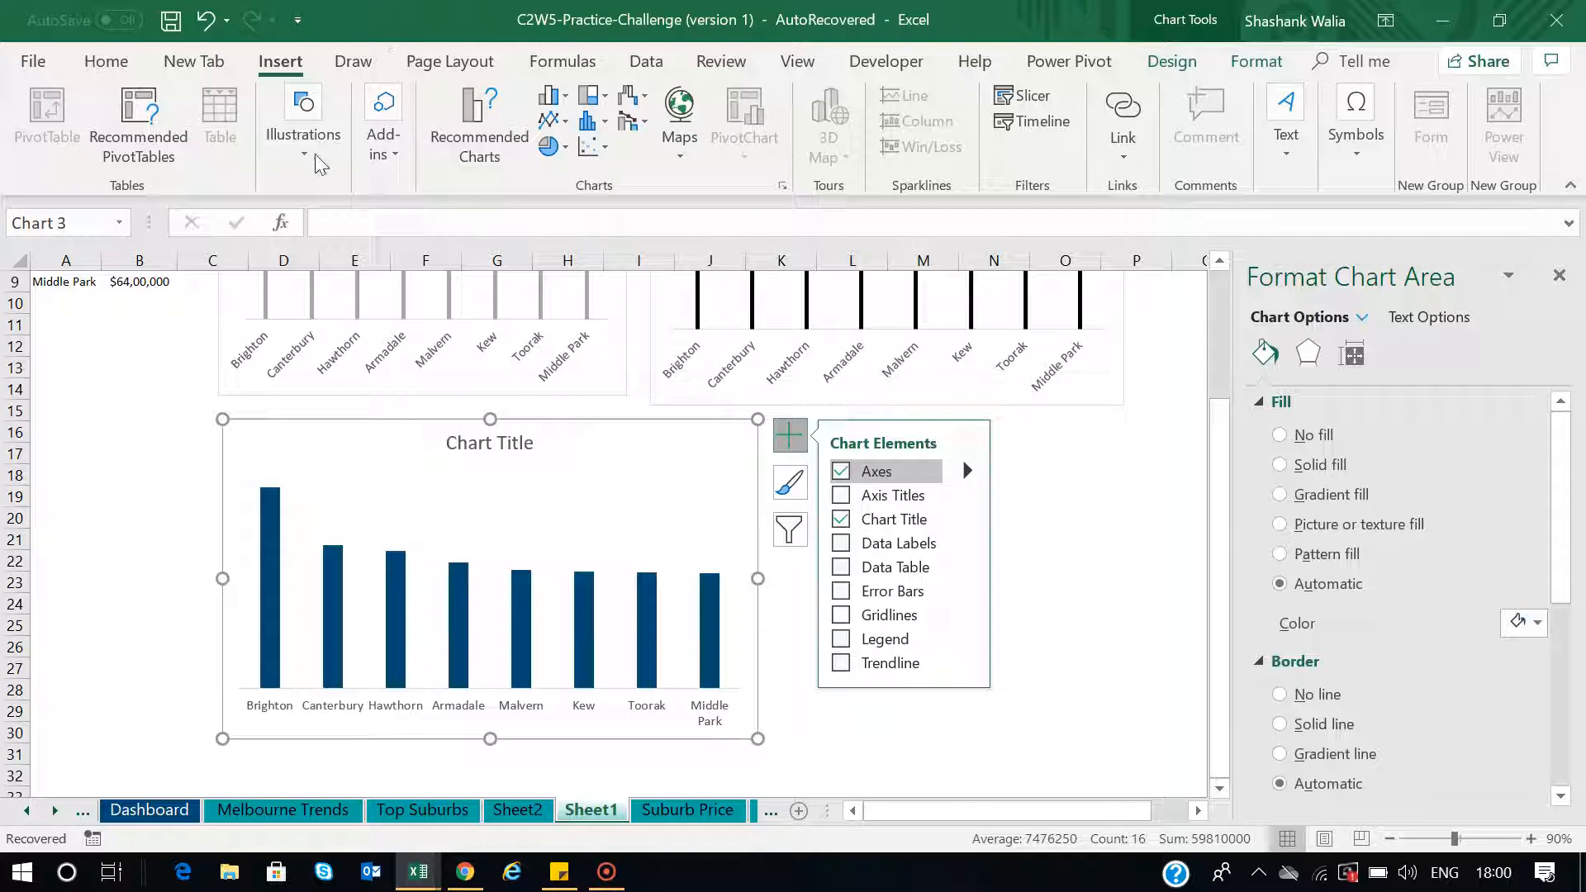
Search the icon library for "buil" and insert the tall building icon
left_click(174, 456)
left_click(609, 602)
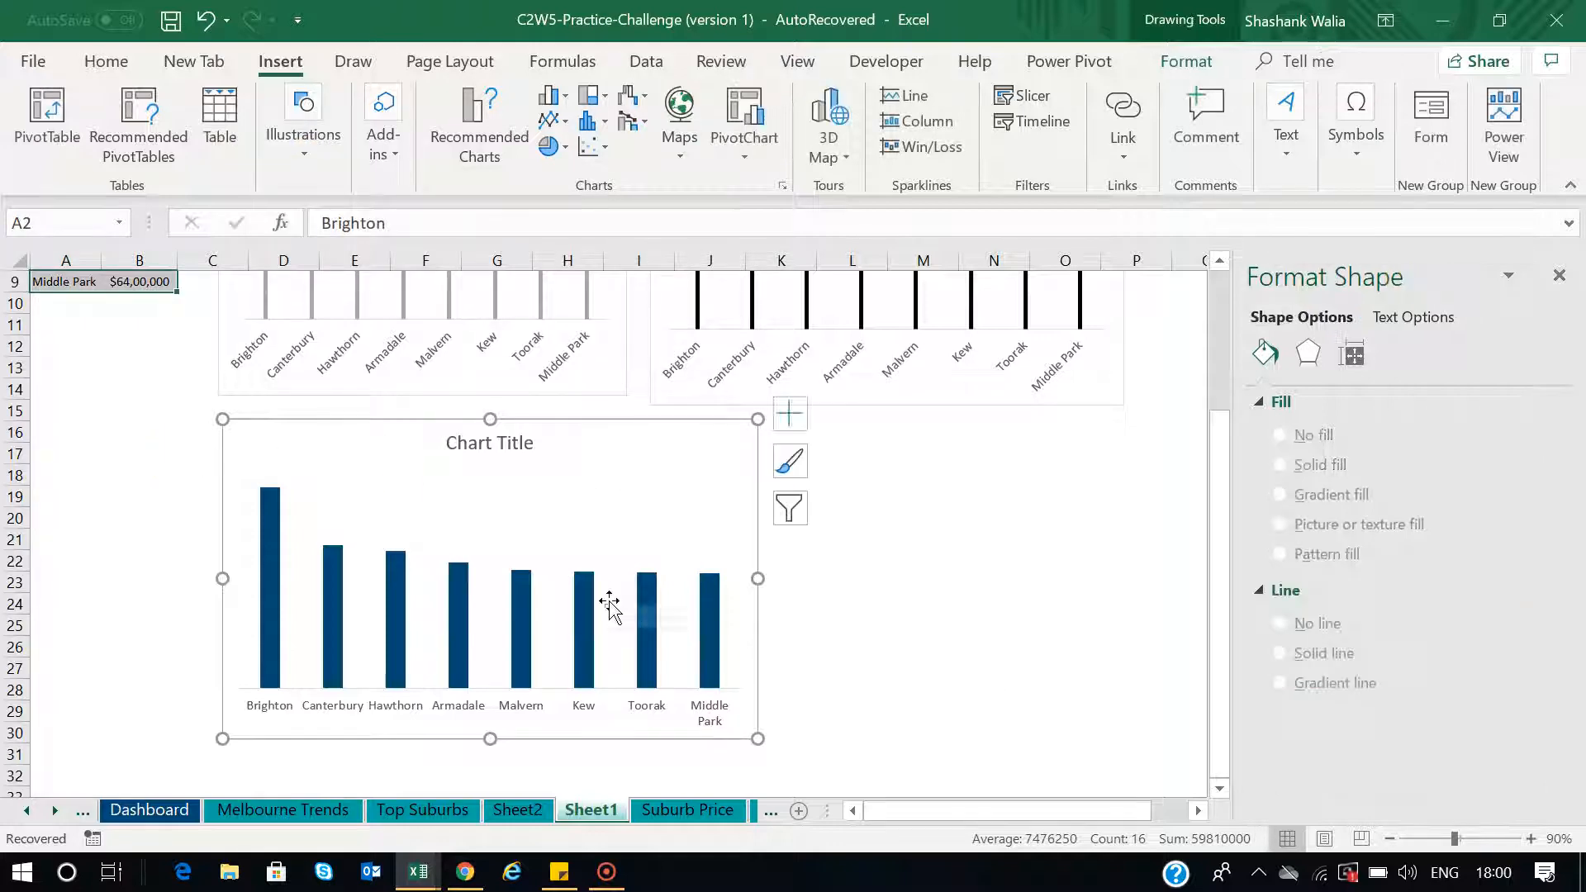
scroll(609, 602, "down", 8)
scroll(609, 602, "up", 11)
scroll(609, 603, "down", 1)
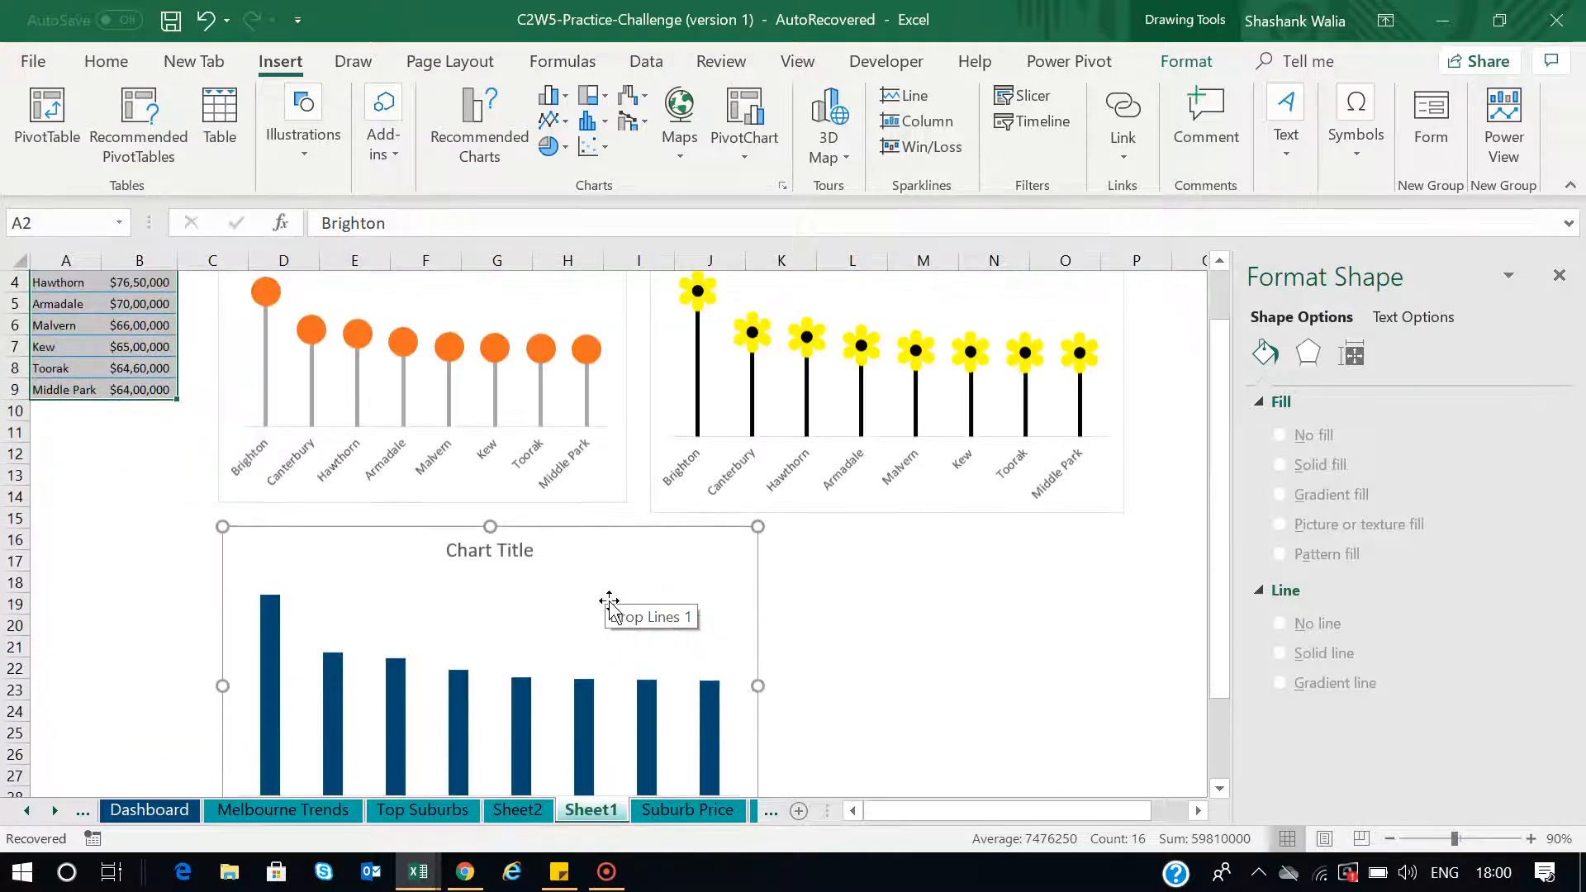
scroll(611, 608, "down", 3)
left_click(300, 146)
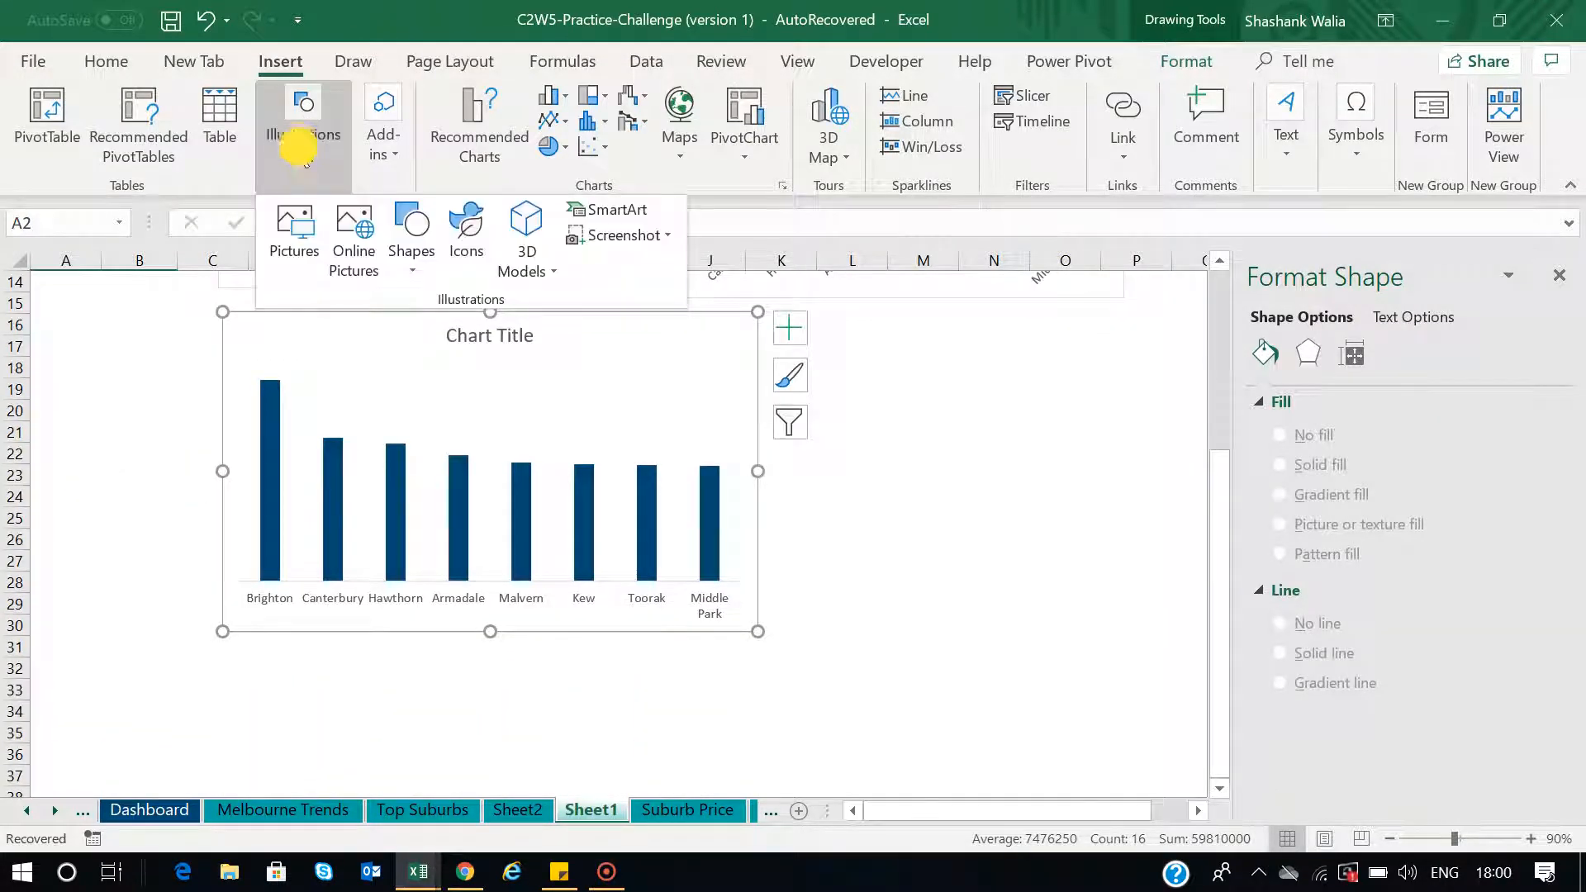
left_click(449, 254)
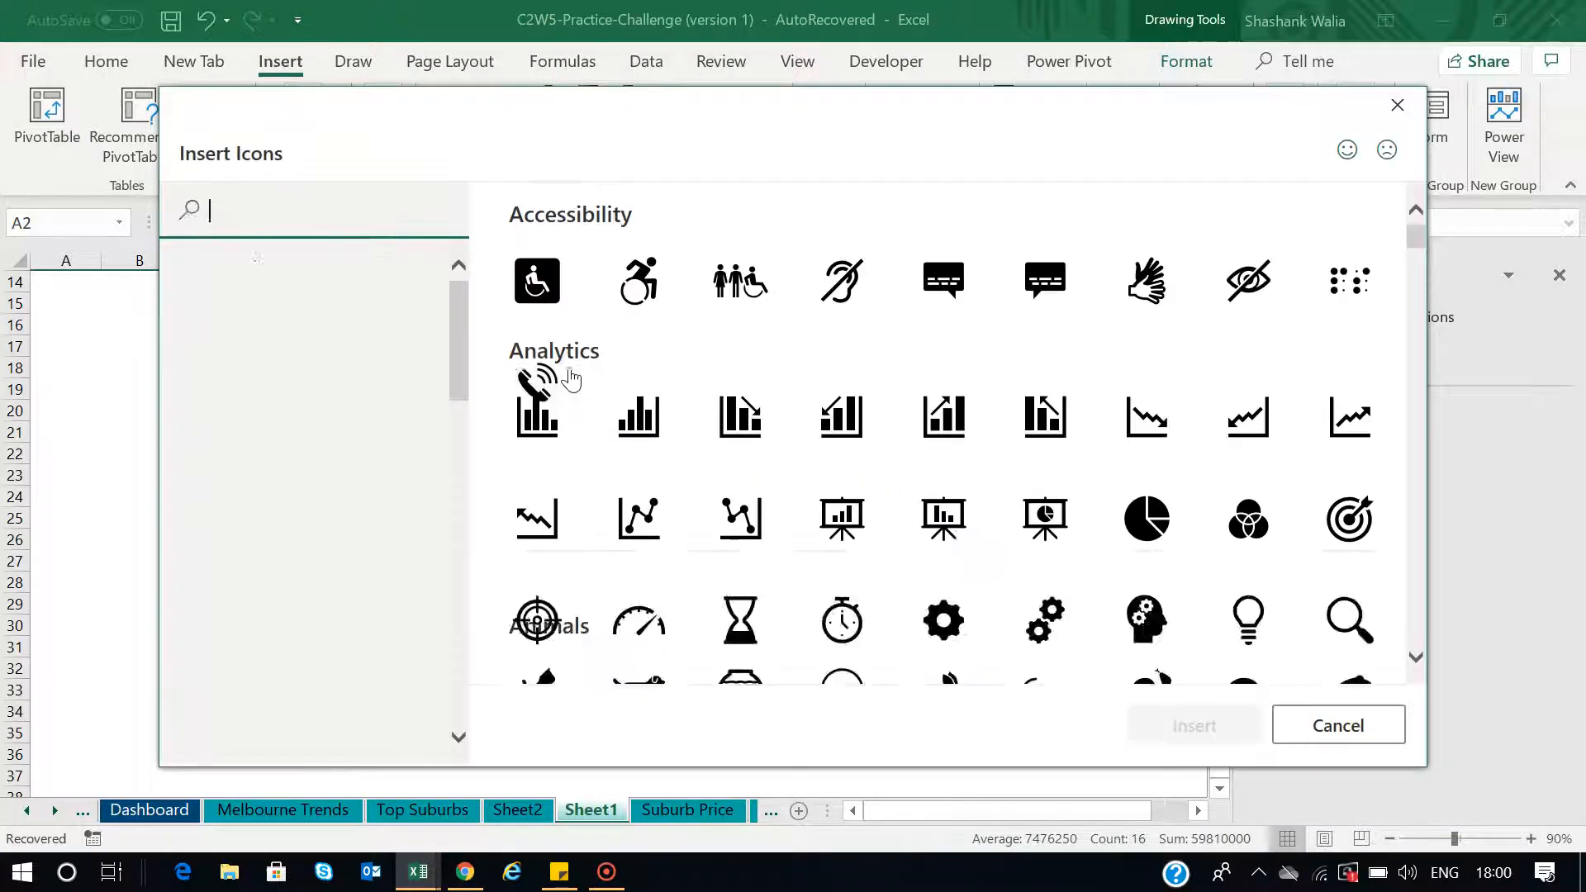
left_click(276, 221)
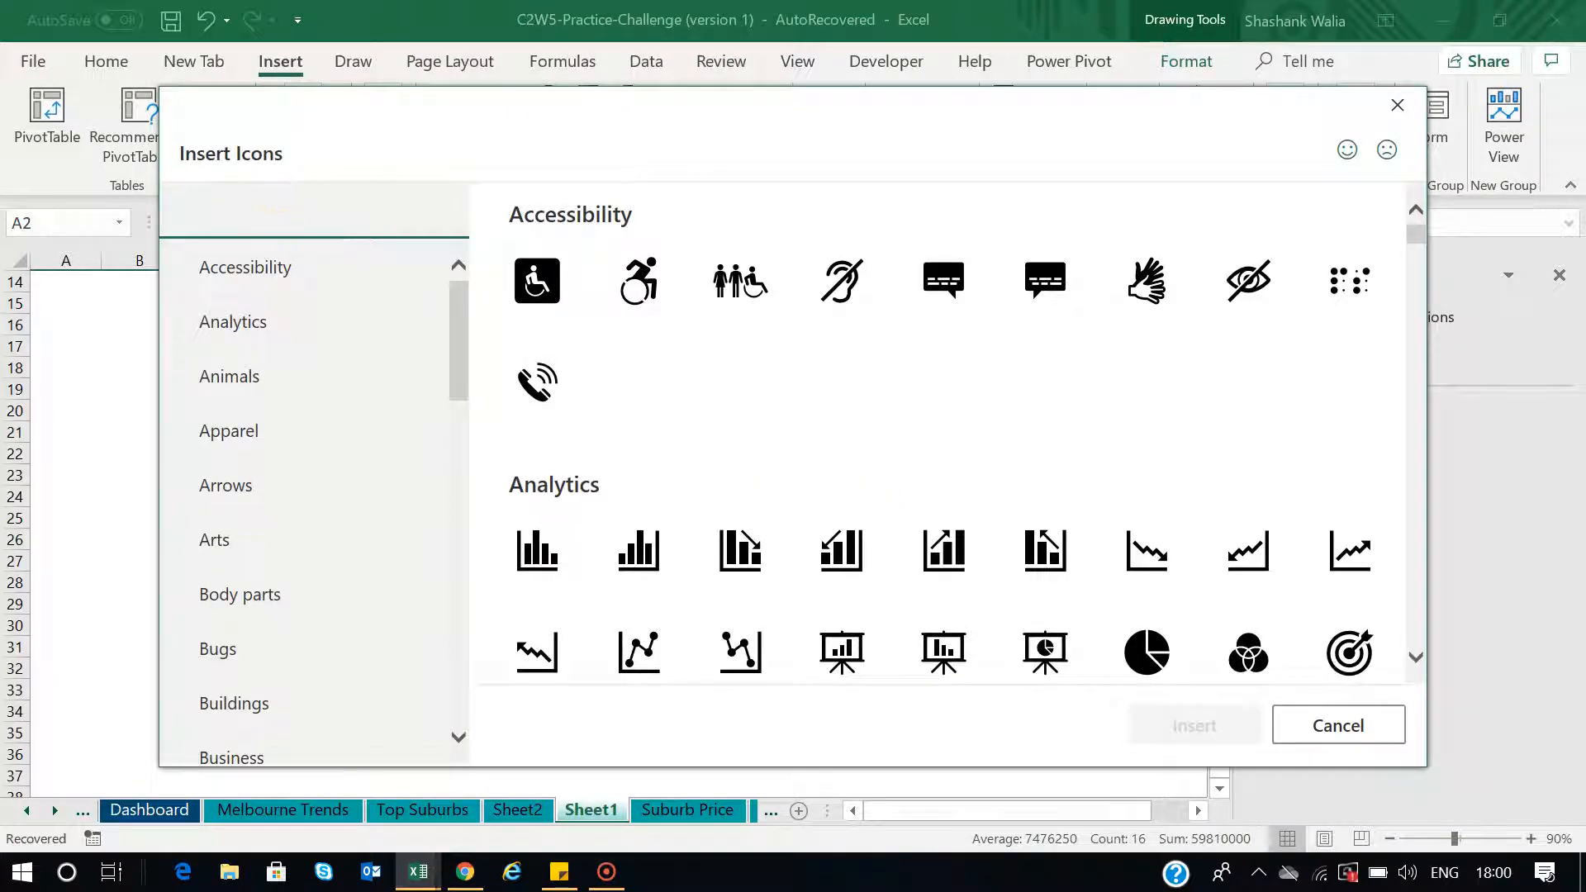
type("buil")
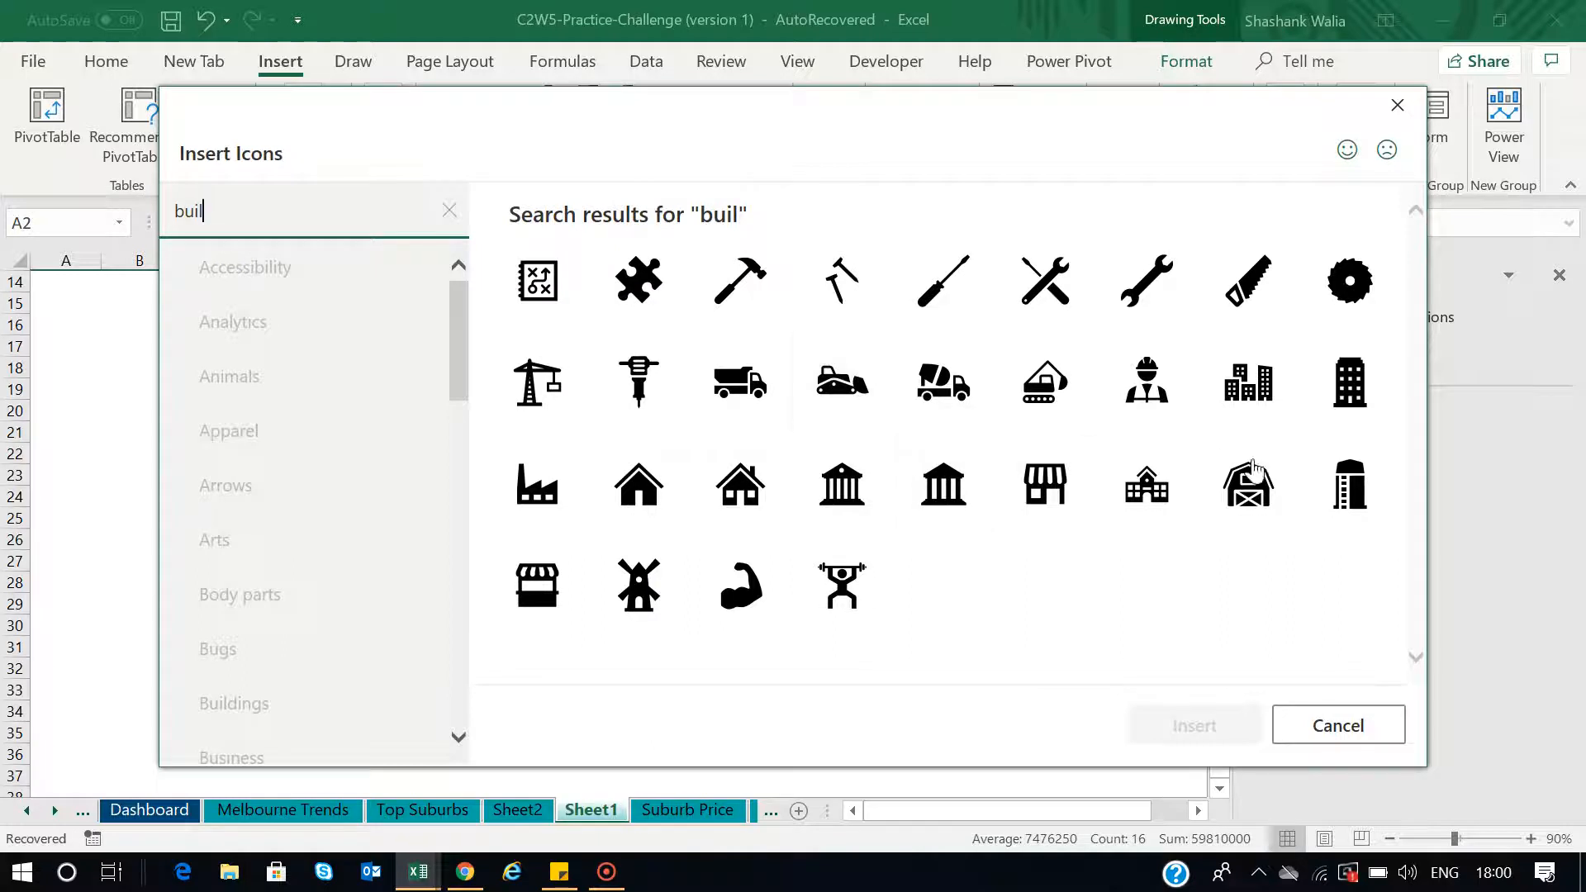
left_click(1343, 403)
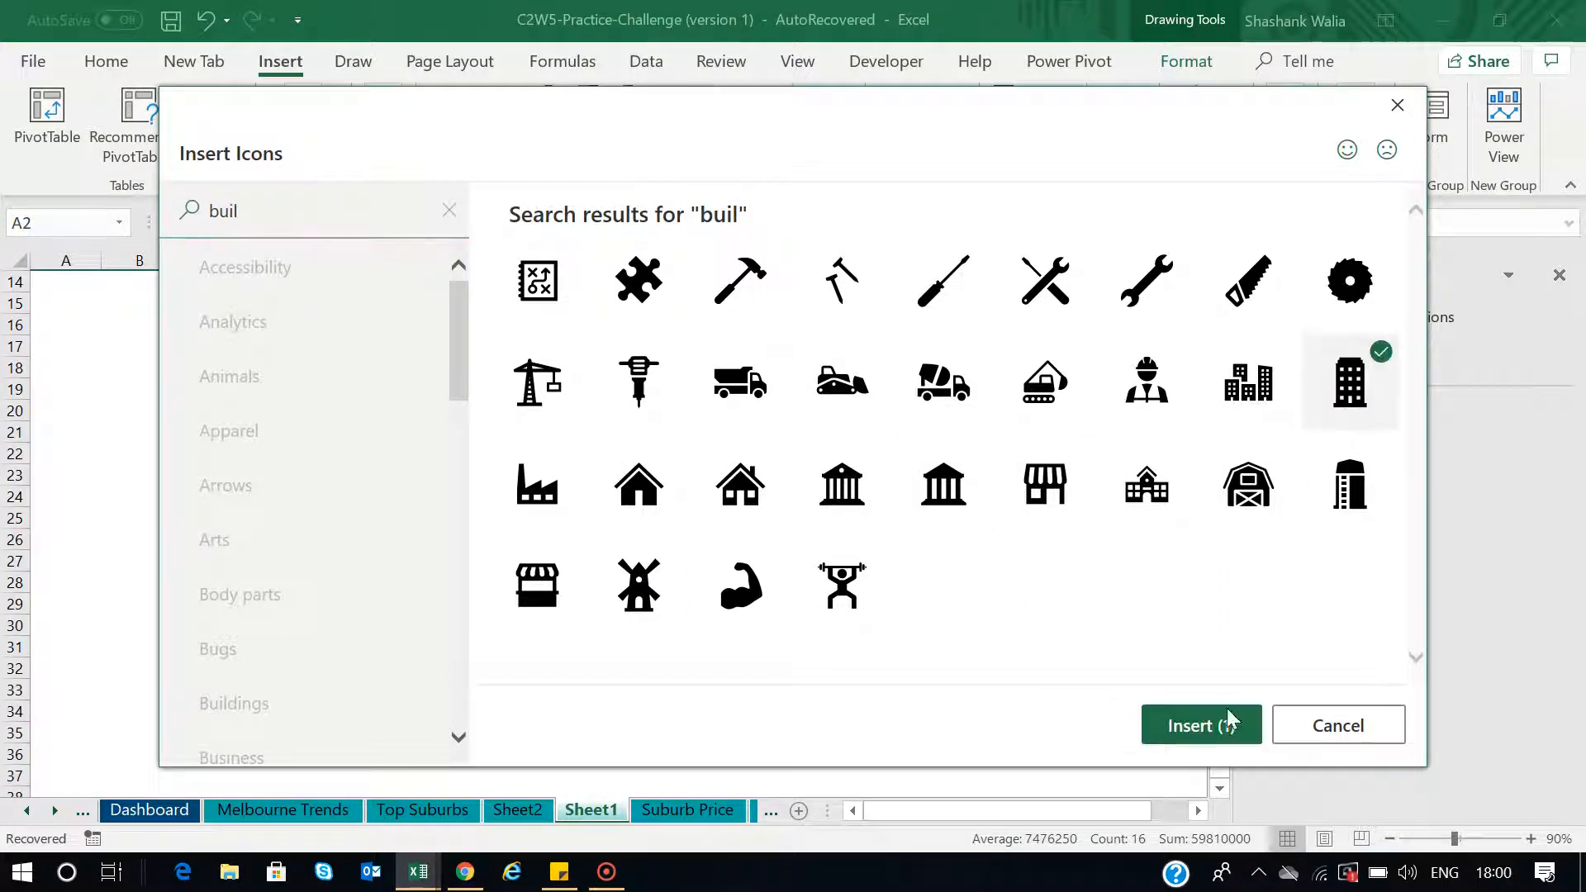
left_click(1177, 731)
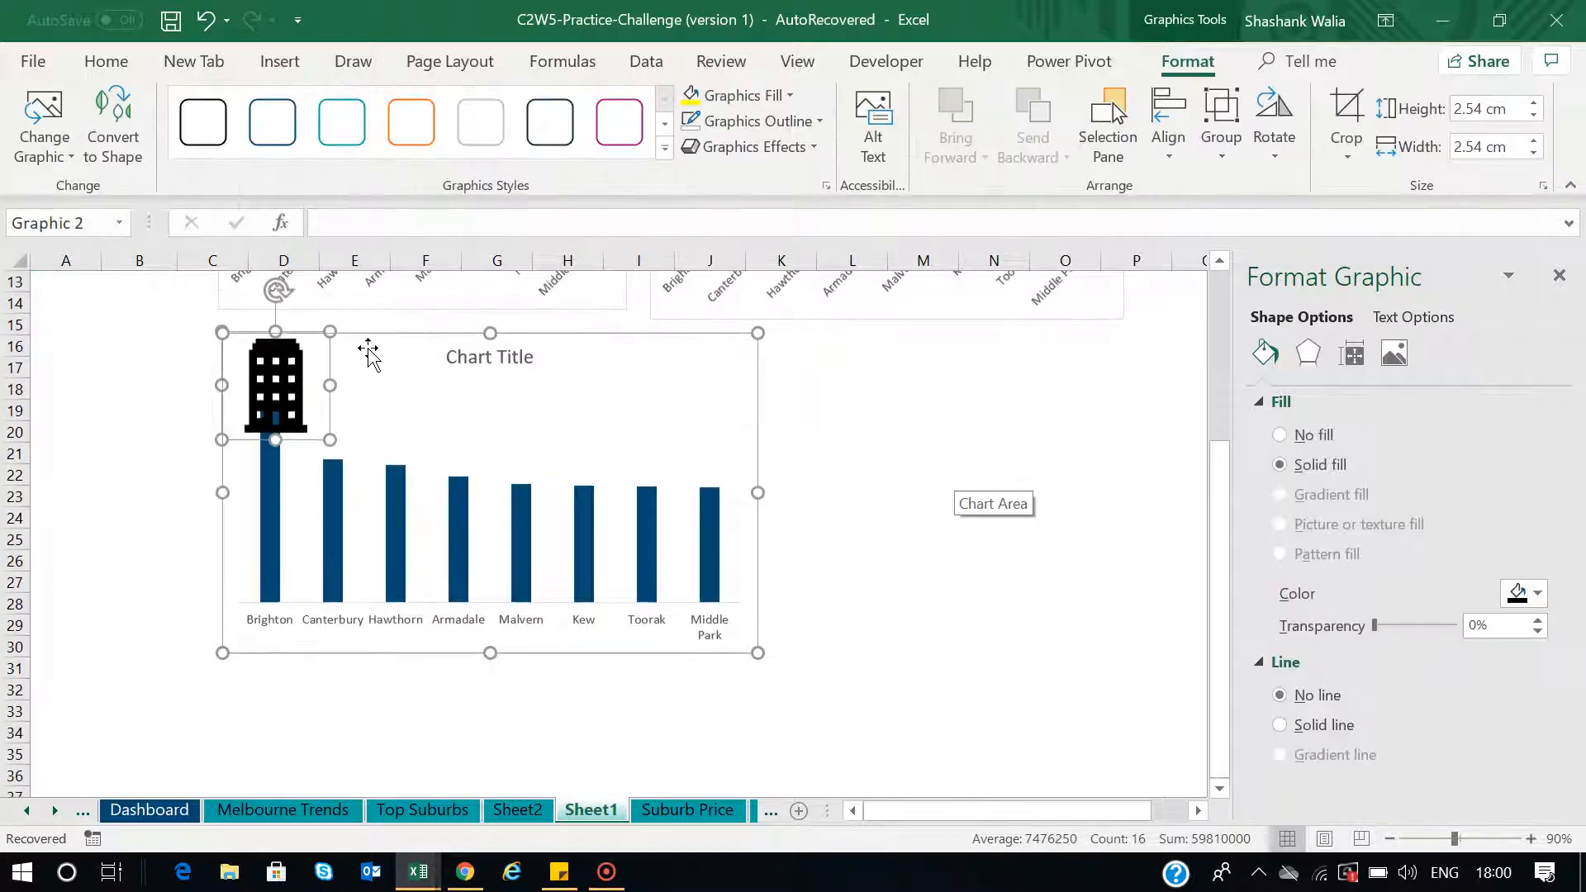
Cut the building icon, paste it onto the worksheet beside the column chart, and stretch it into a tall, narrow tower
left_click_drag(281, 372, 834, 413)
key("ctrl+x")
left_click(909, 435)
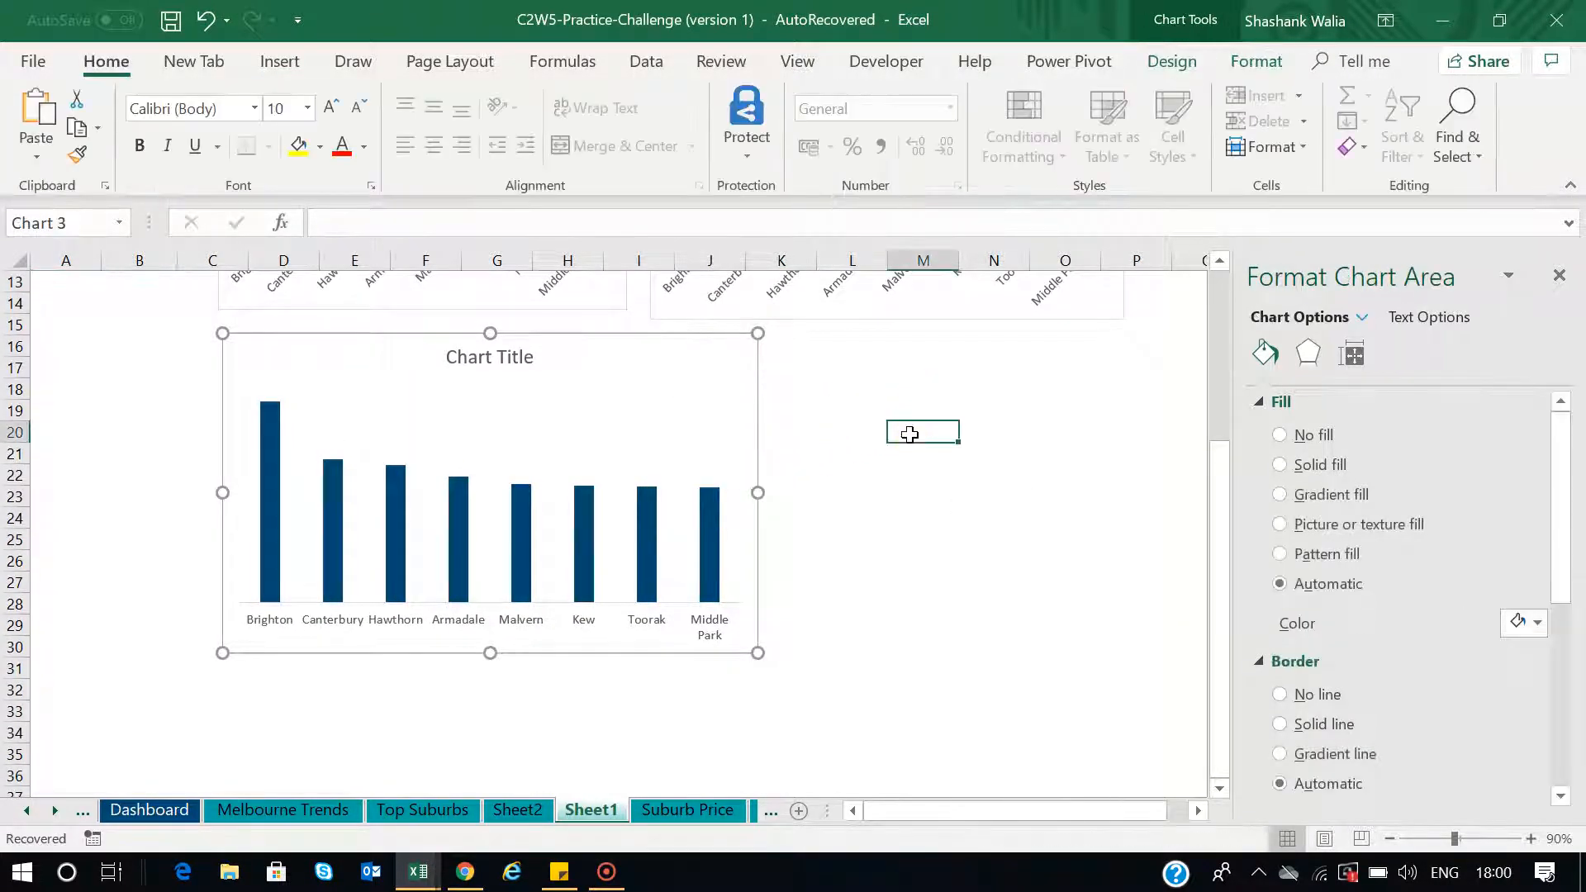
key("ctrl+v")
left_click_drag(289, 396, 906, 631)
left_click_drag(961, 514, 918, 521)
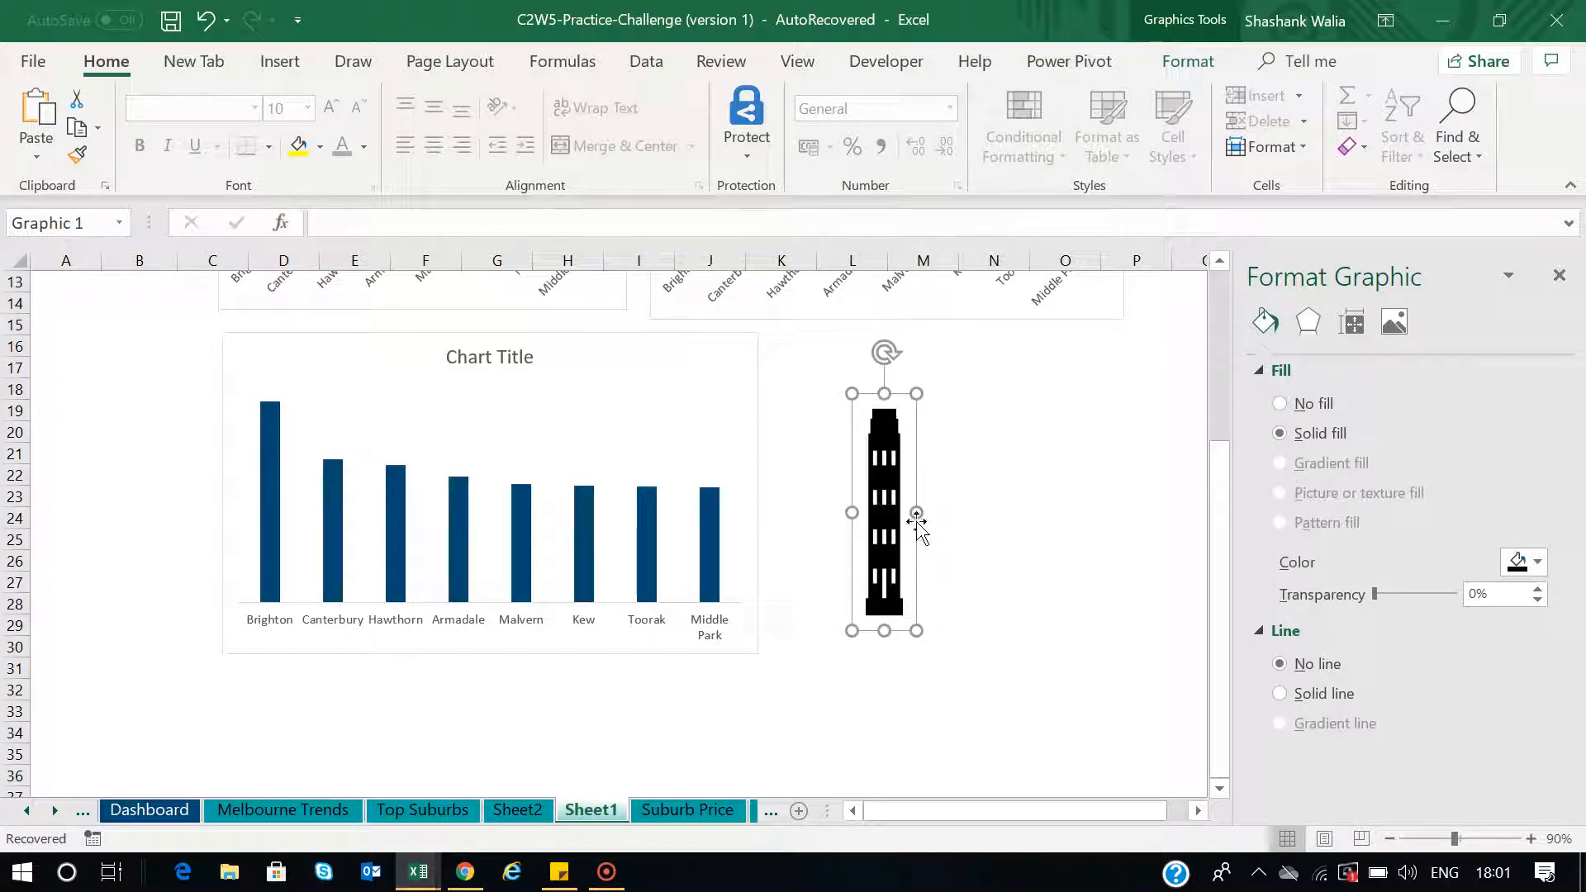
Replace the chart's columns with the stretched building icon and delete the loose icon from the worksheet
left_click(266, 412)
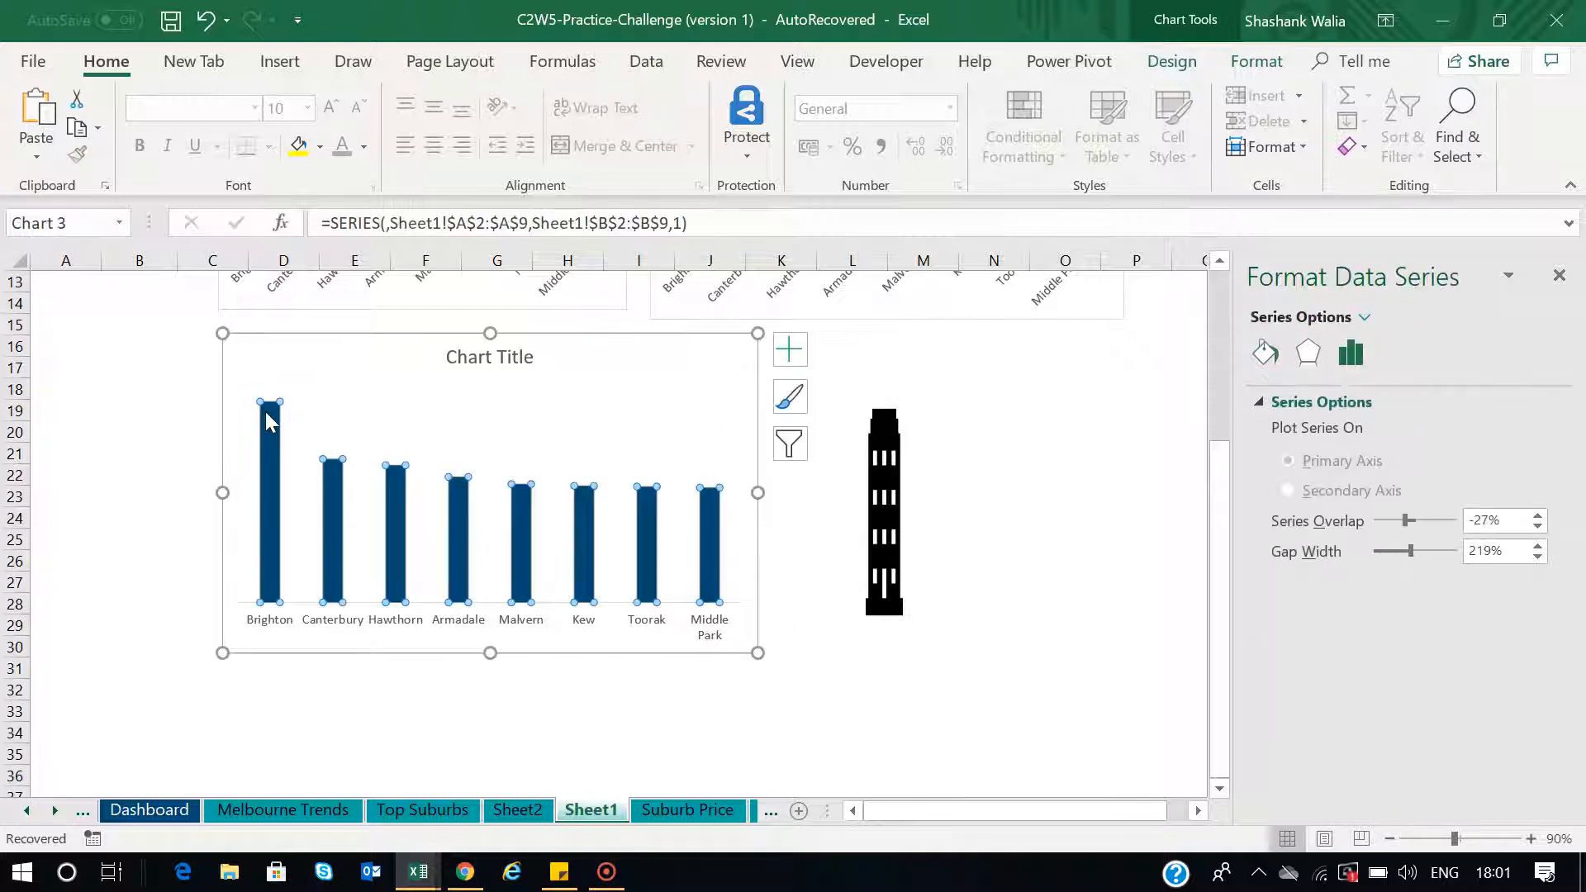
key("ctrl+v")
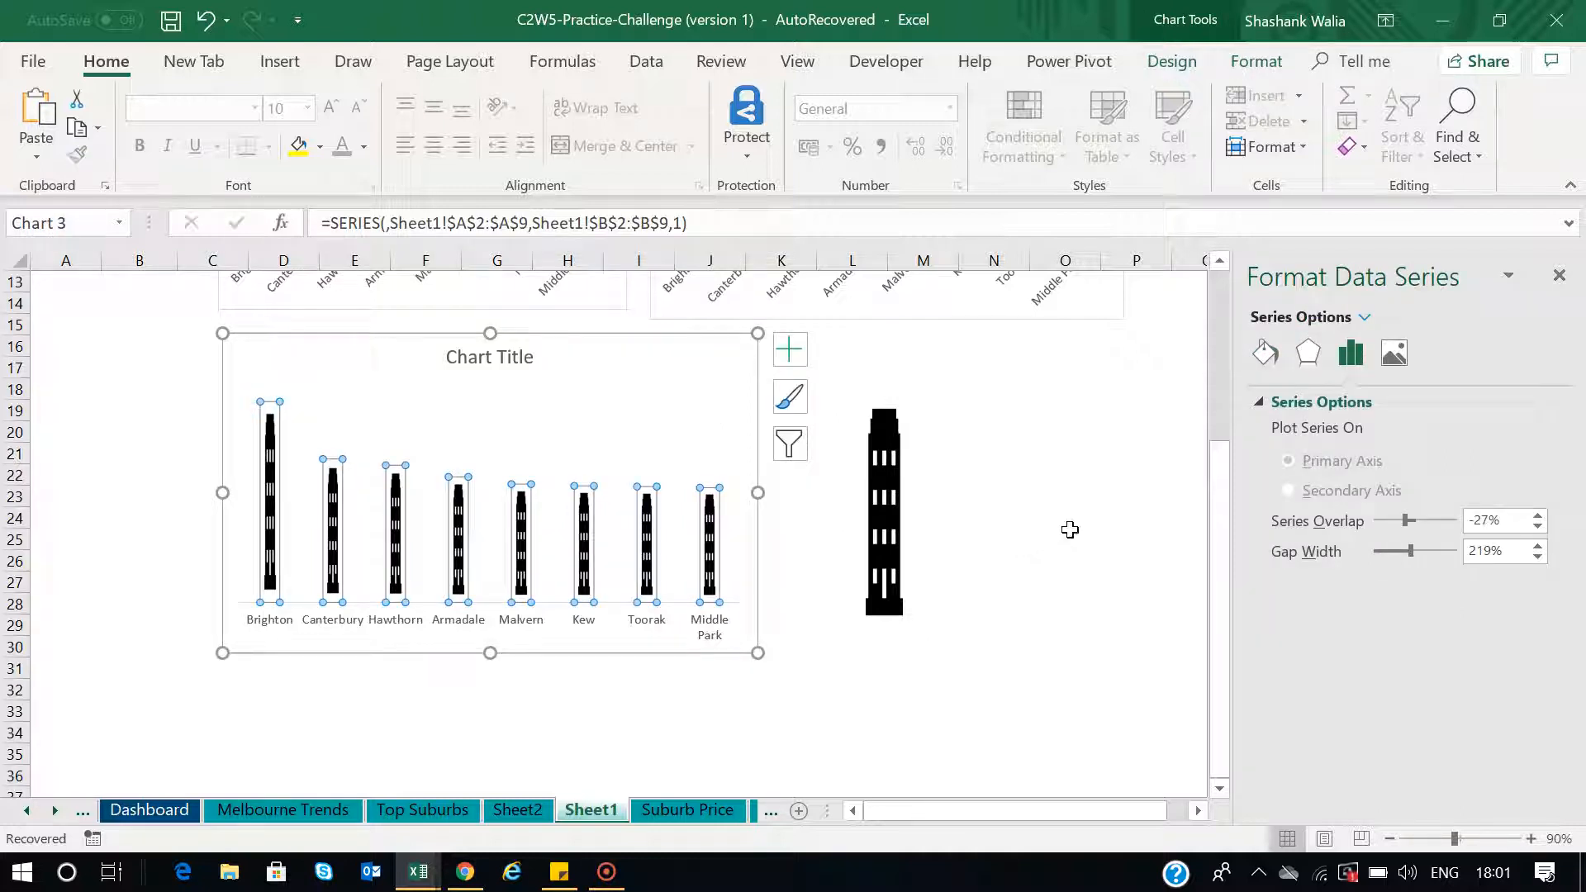
left_click(1070, 530)
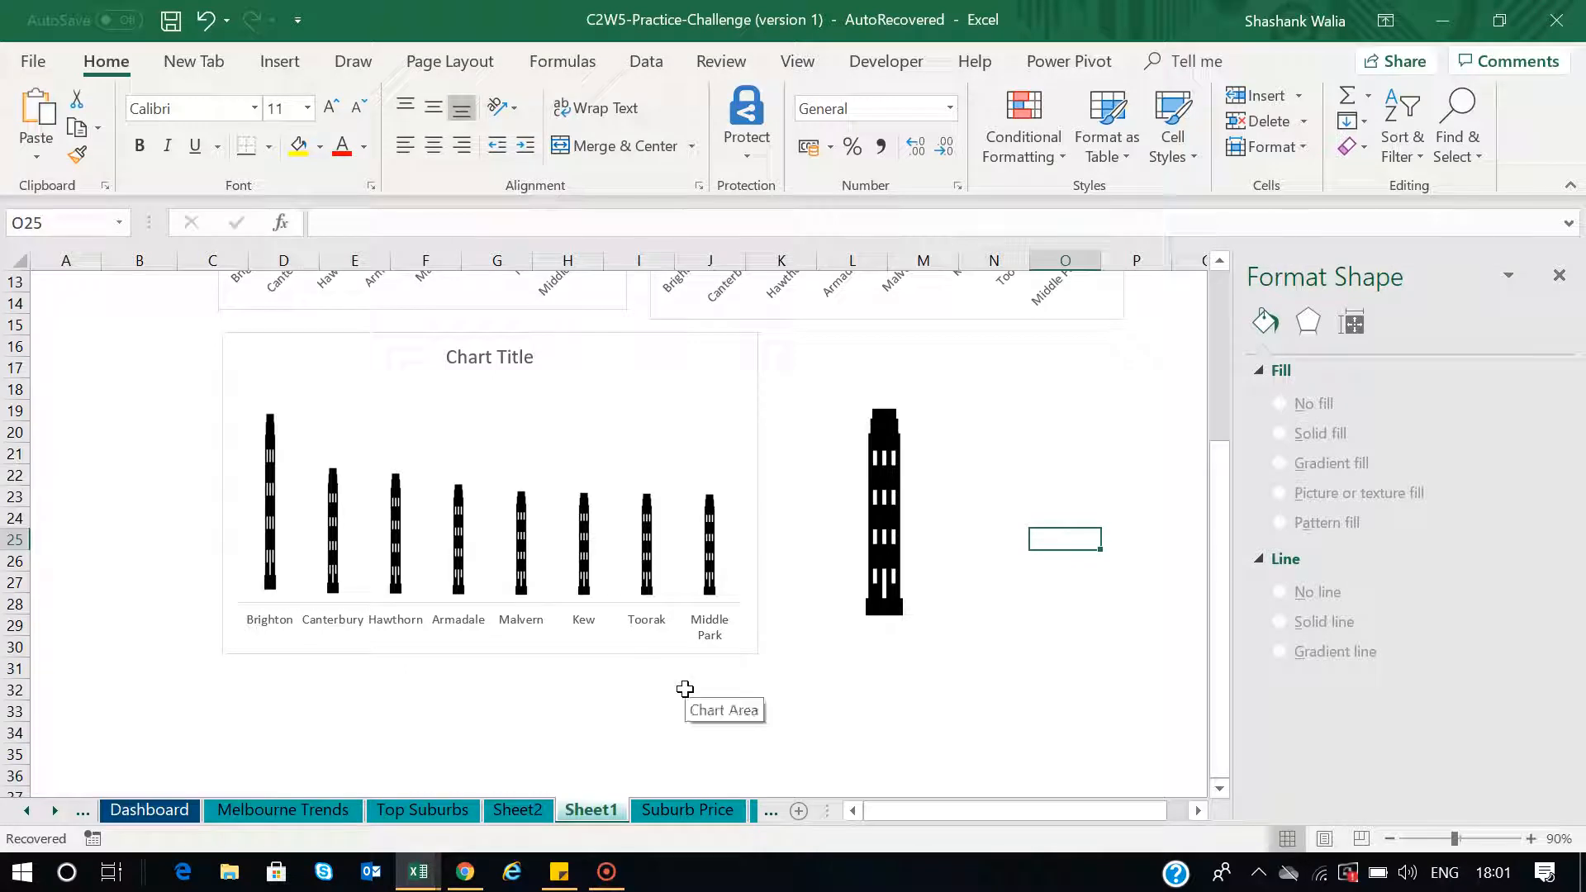
left_click(885, 508)
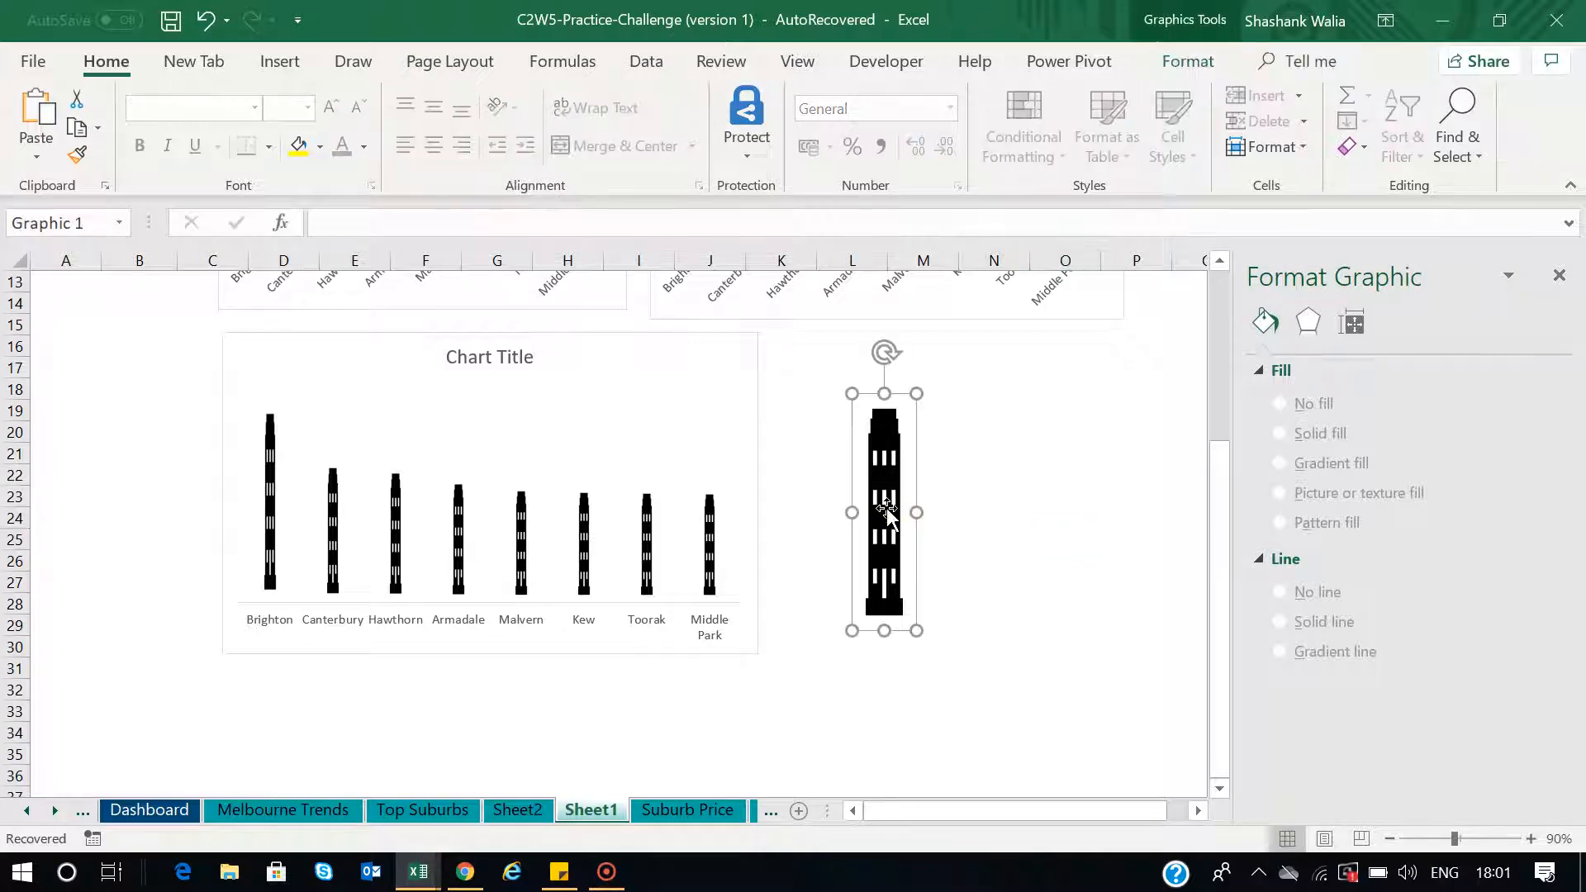
key("Delete")
Move the building chart left to start in column B and place a duplicate of it beside it, below the flower chart
left_click(702, 389)
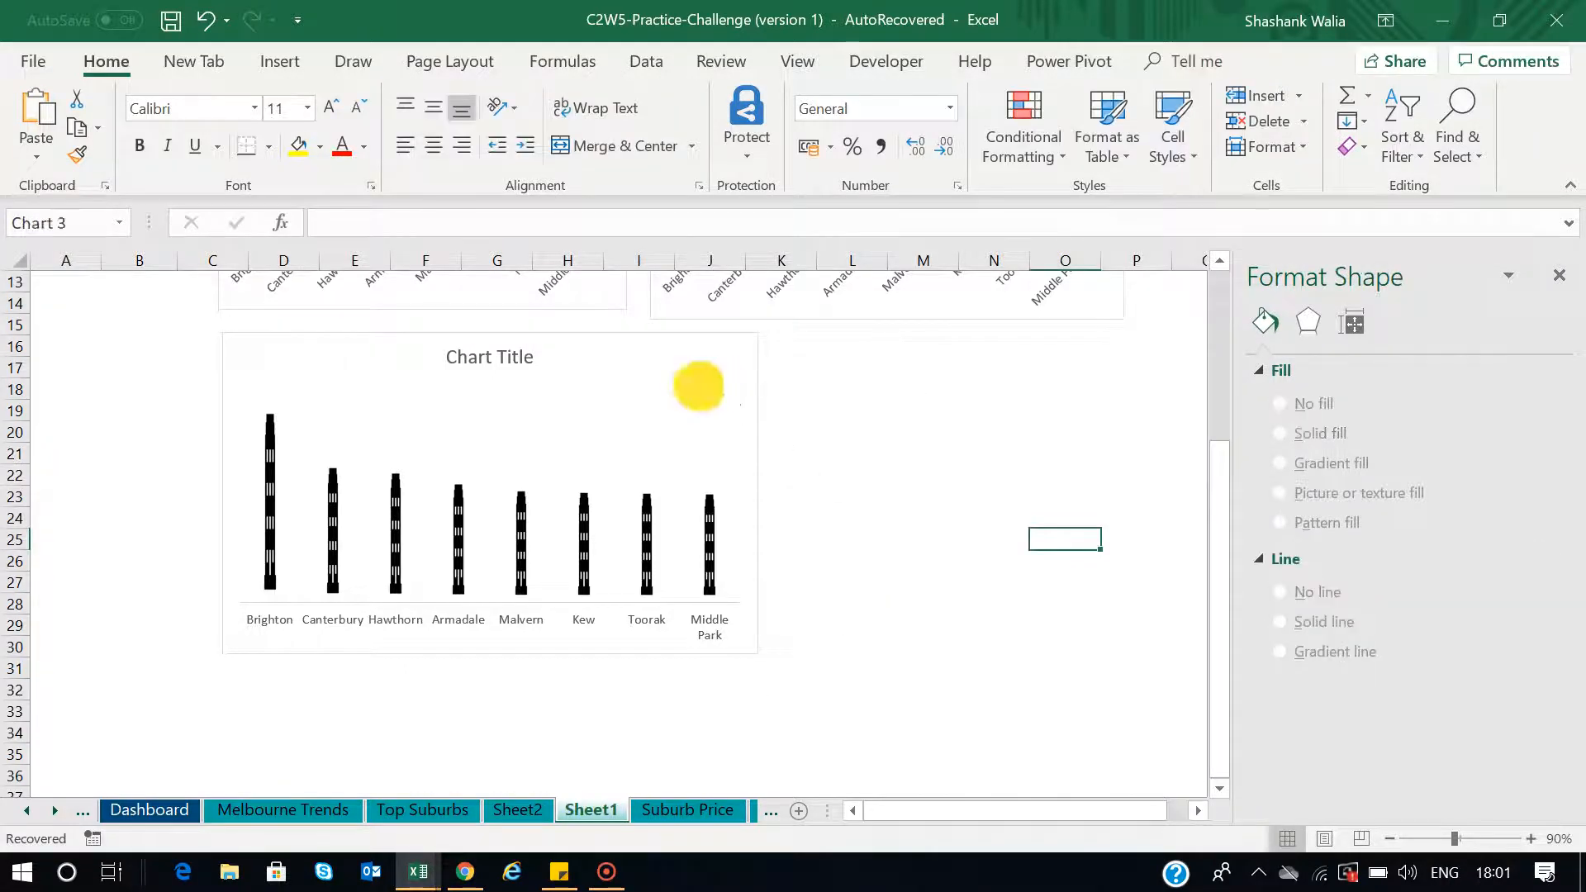
left_click(607, 388)
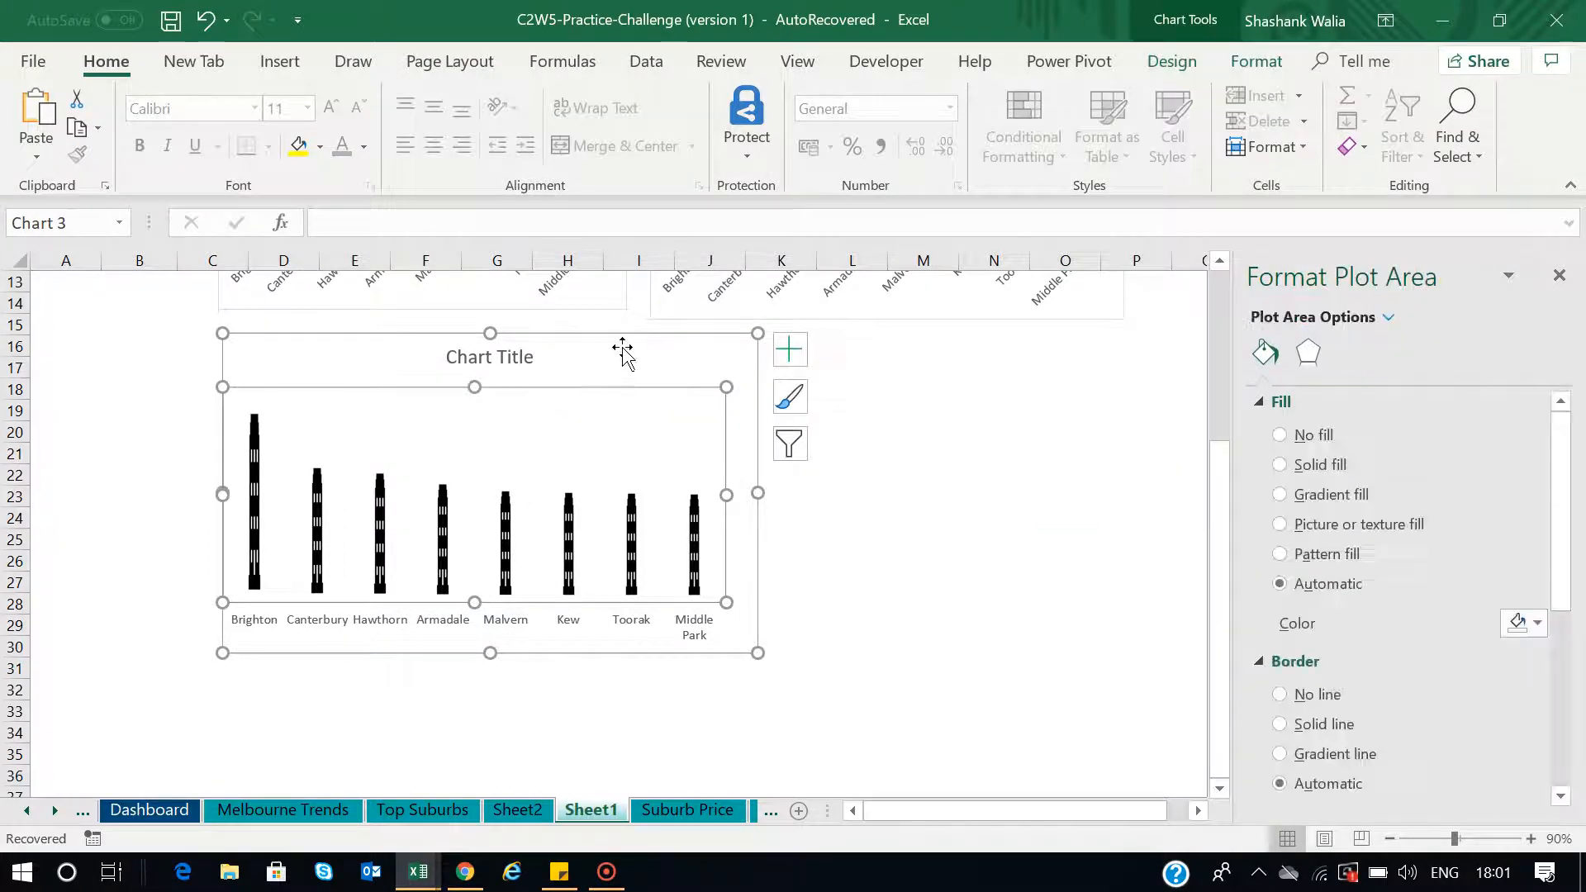
left_click_drag(623, 347, 507, 351)
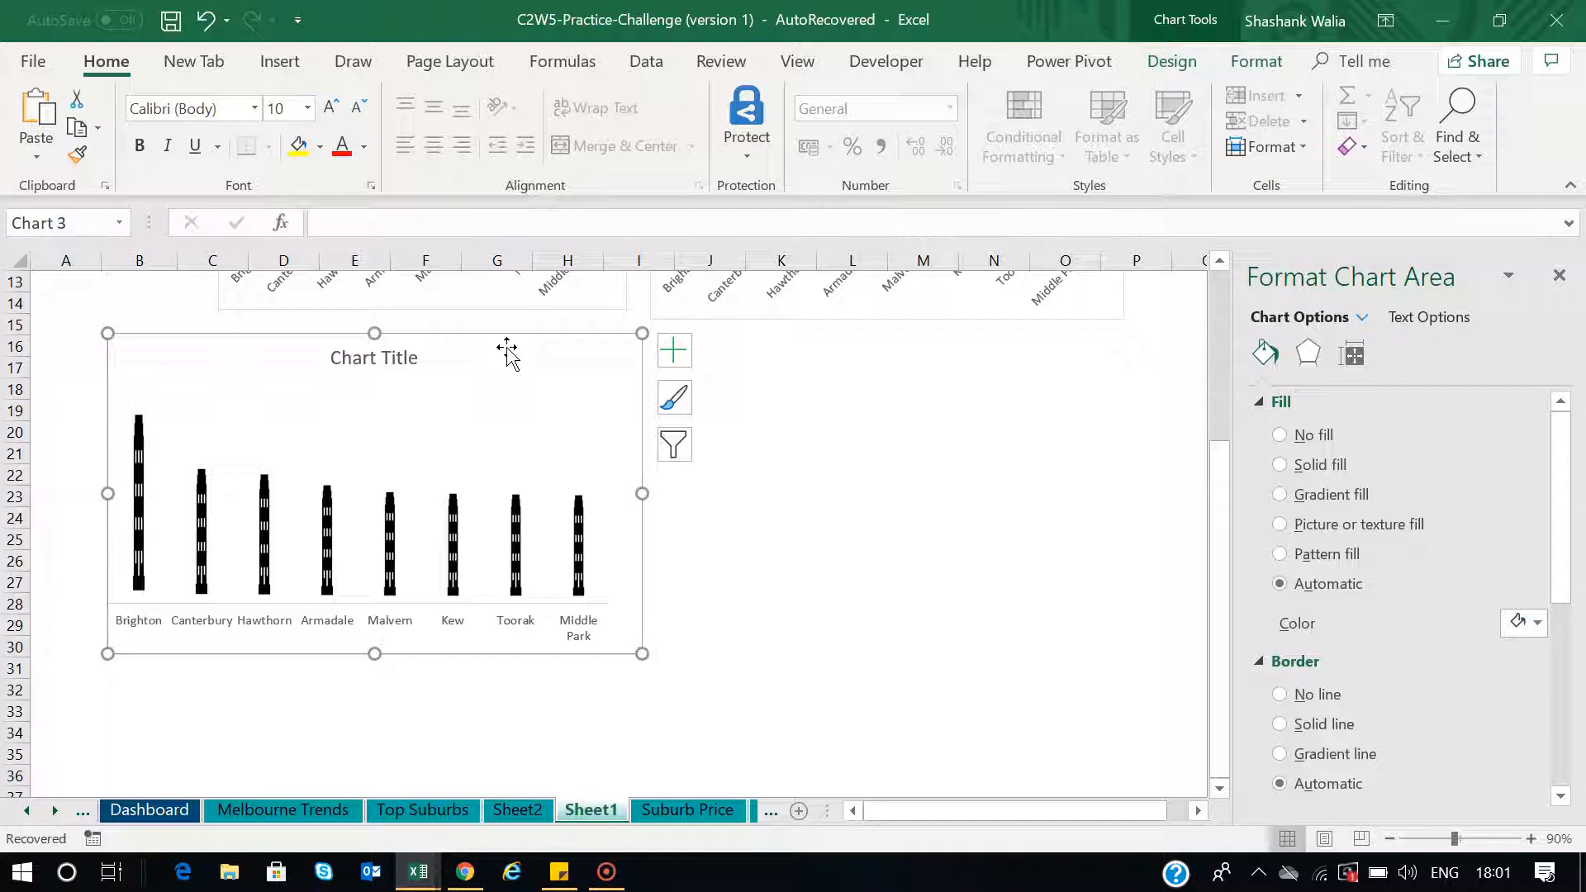
key("ctrl+c")
key("ctrl+v")
left_click_drag(513, 397, 1058, 385)
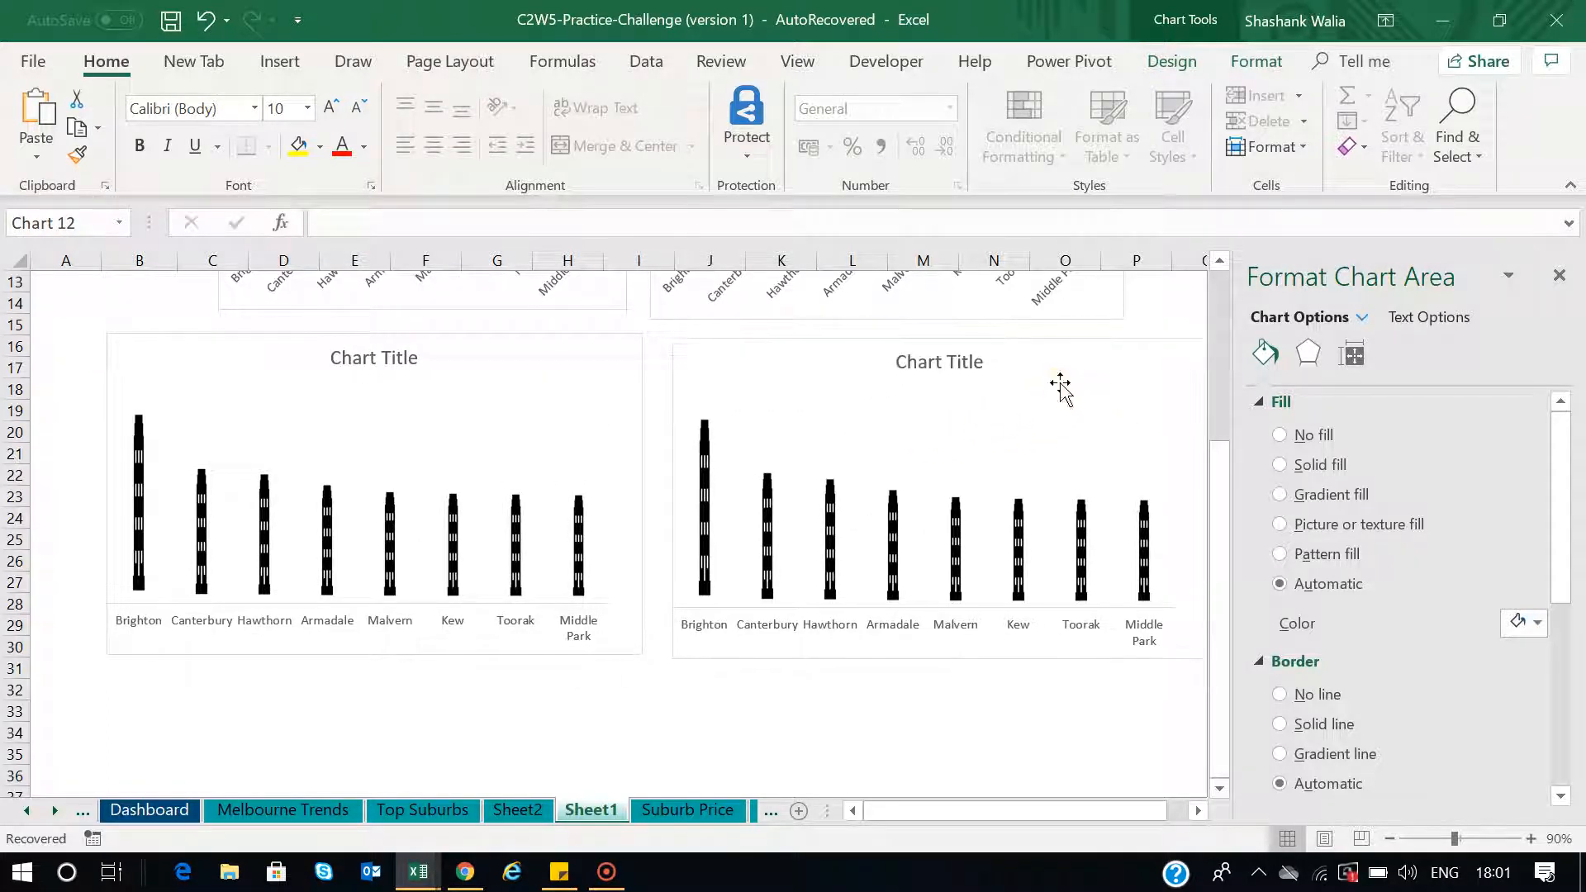
Draw a thin upward block arrow about 5.8 cm tall and 0.6 cm wide between the two building charts
left_click(285, 65)
left_click(326, 169)
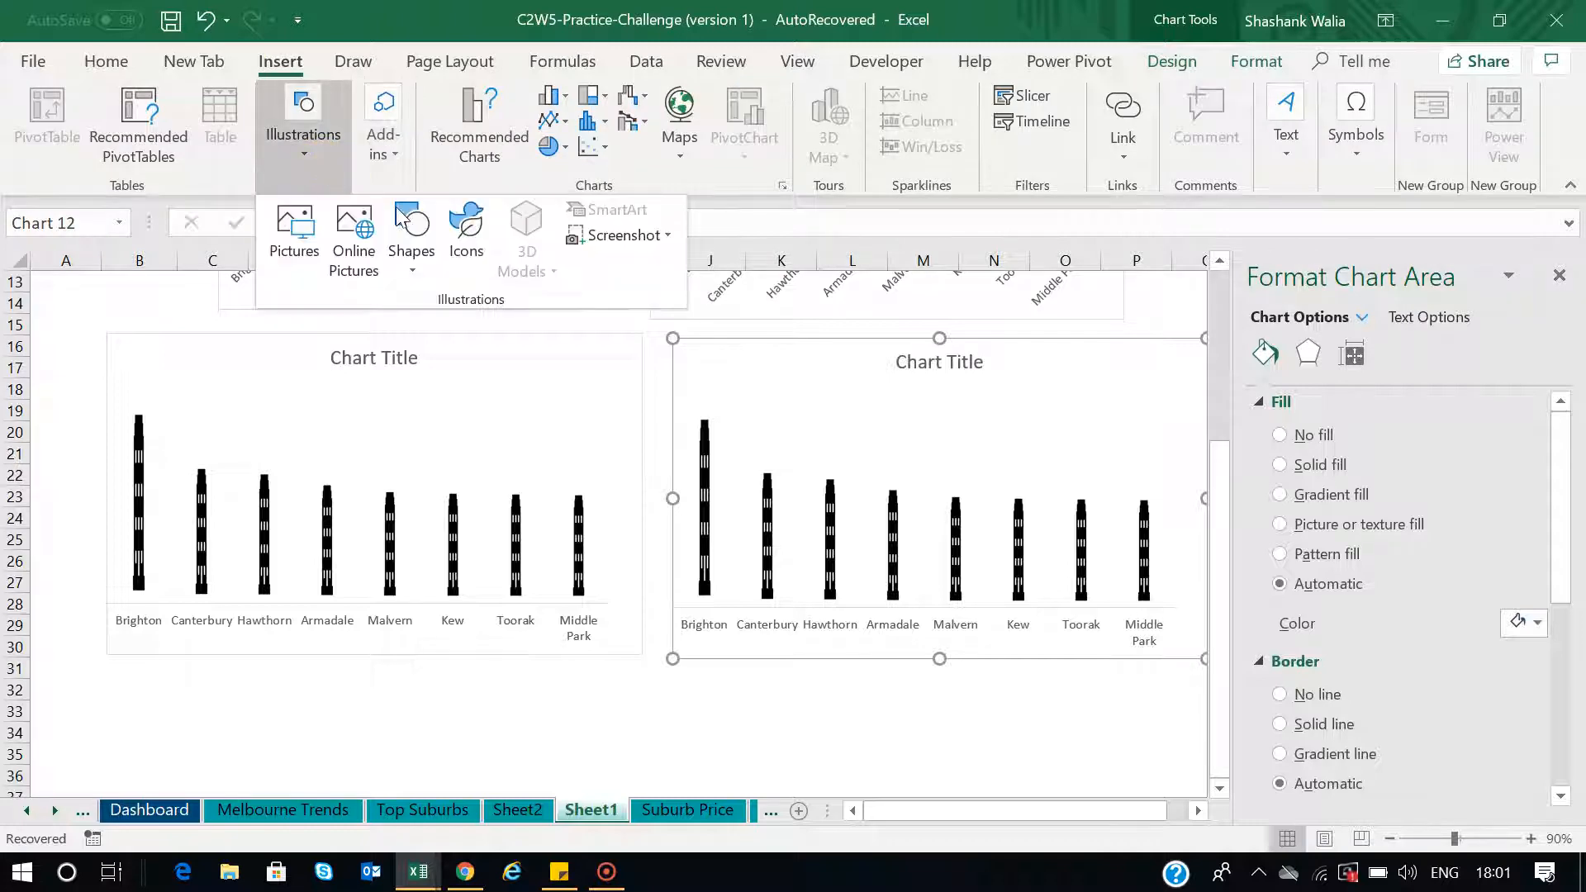
left_click(418, 275)
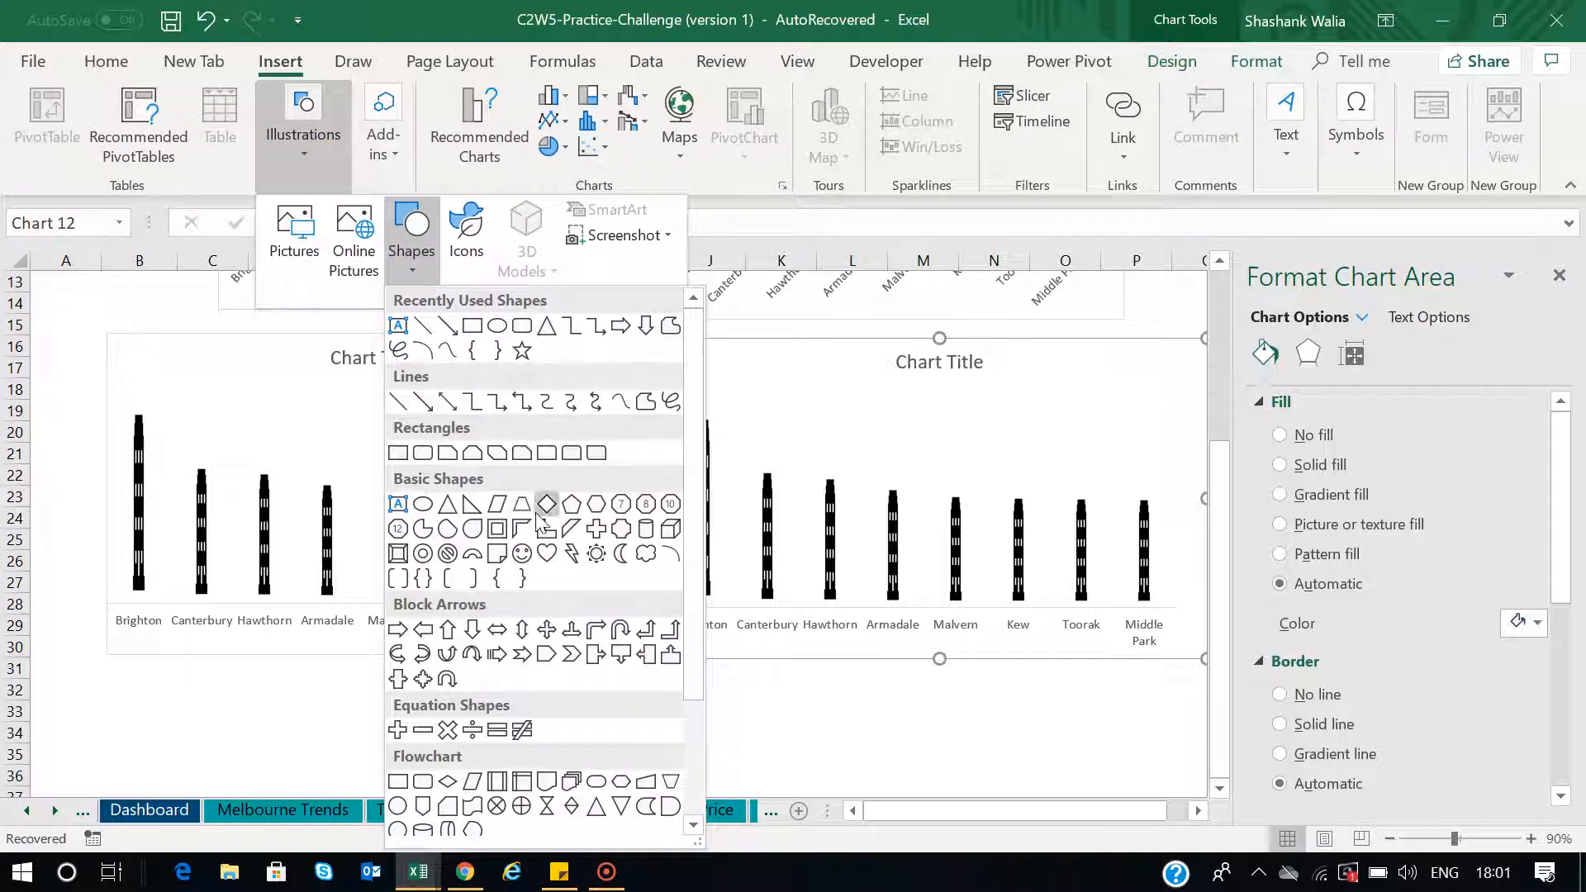
left_click(450, 630)
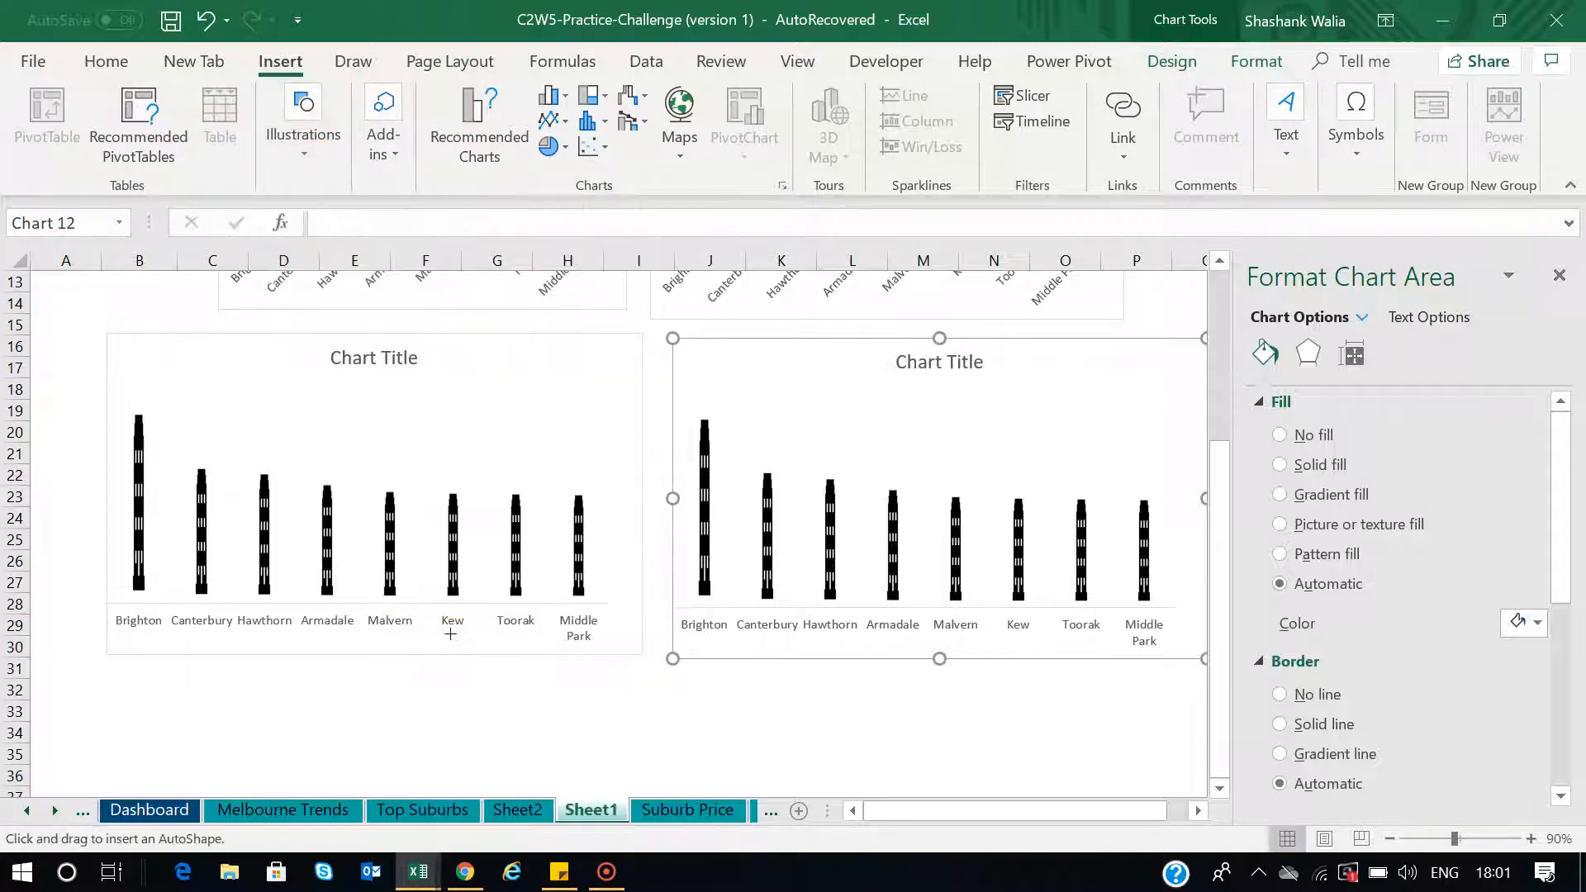
left_click_drag(651, 487, 669, 730)
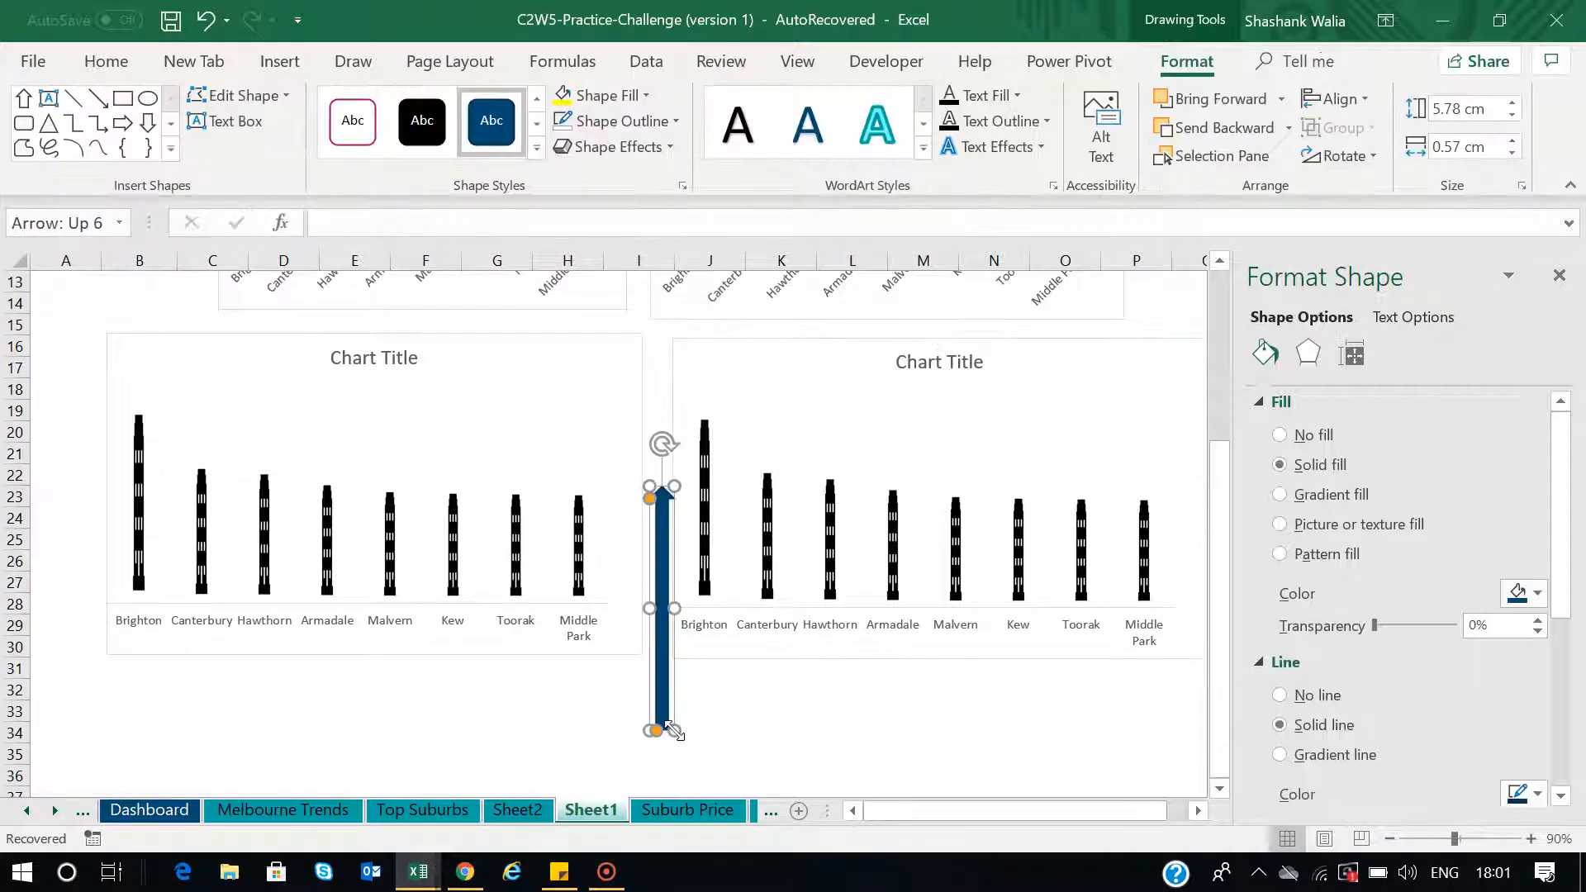
Replace the building columns in the duplicate chart with the up arrow and delete the loose arrow from the worksheet
left_click(707, 481)
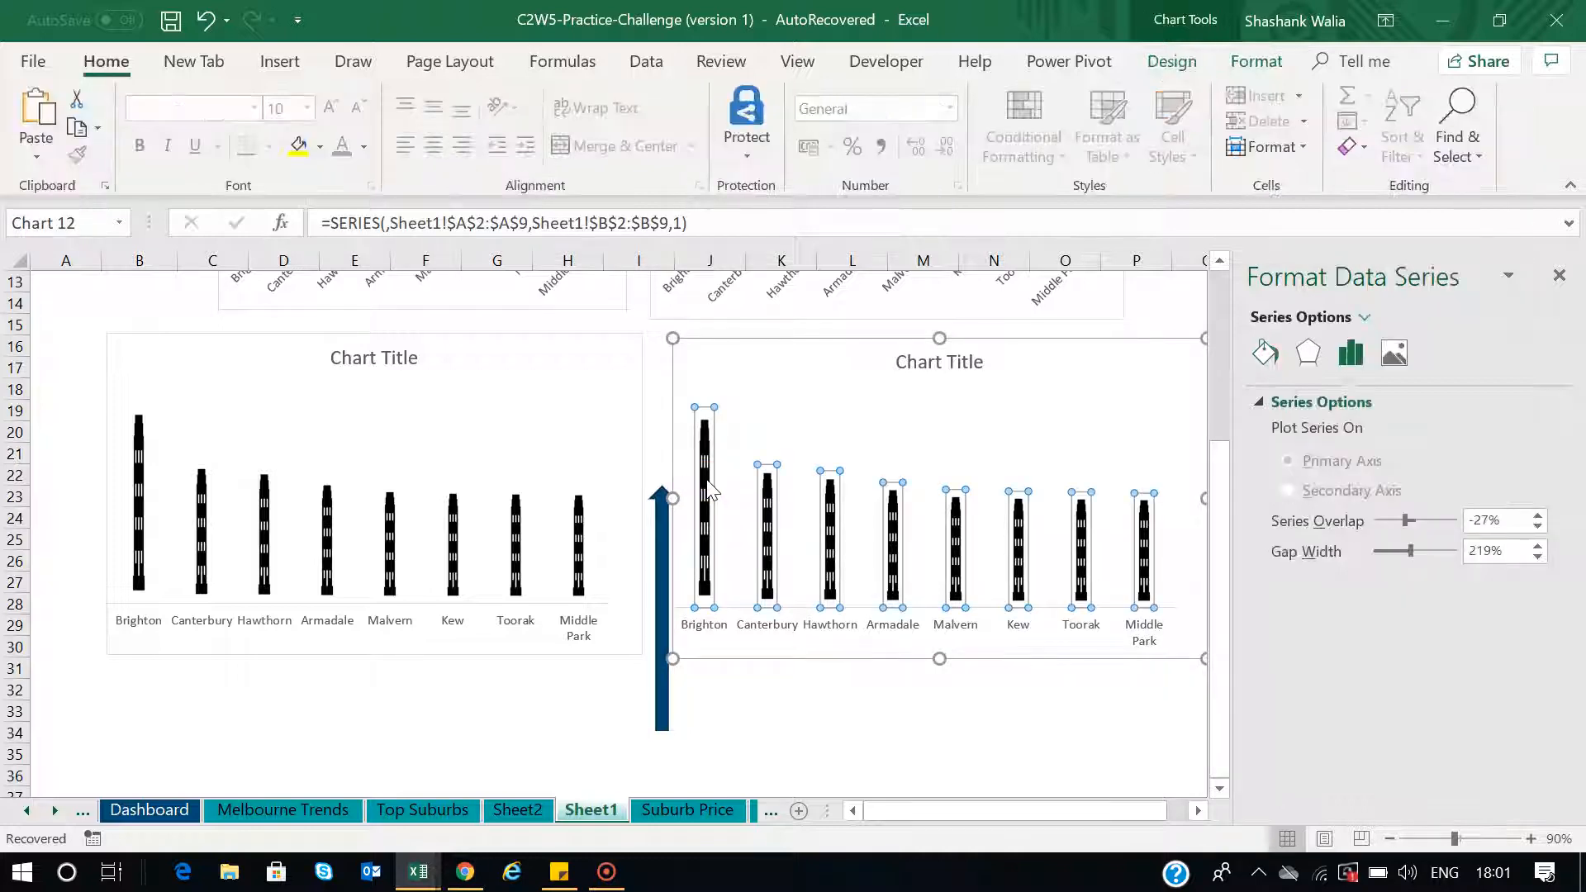
key("ctrl+v")
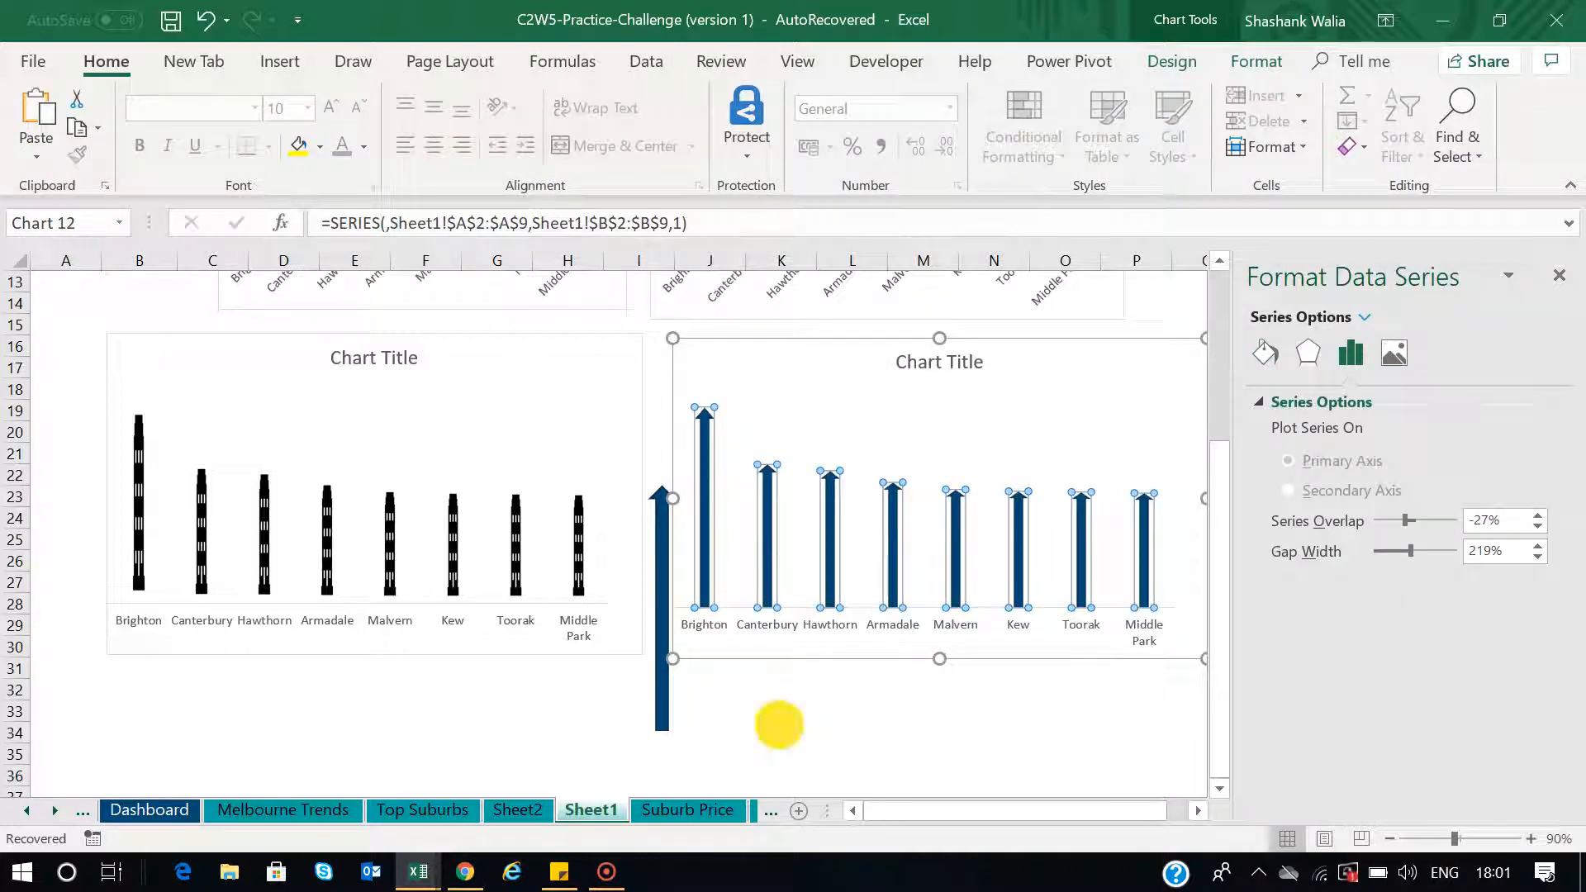
left_click(780, 730)
left_click(659, 581)
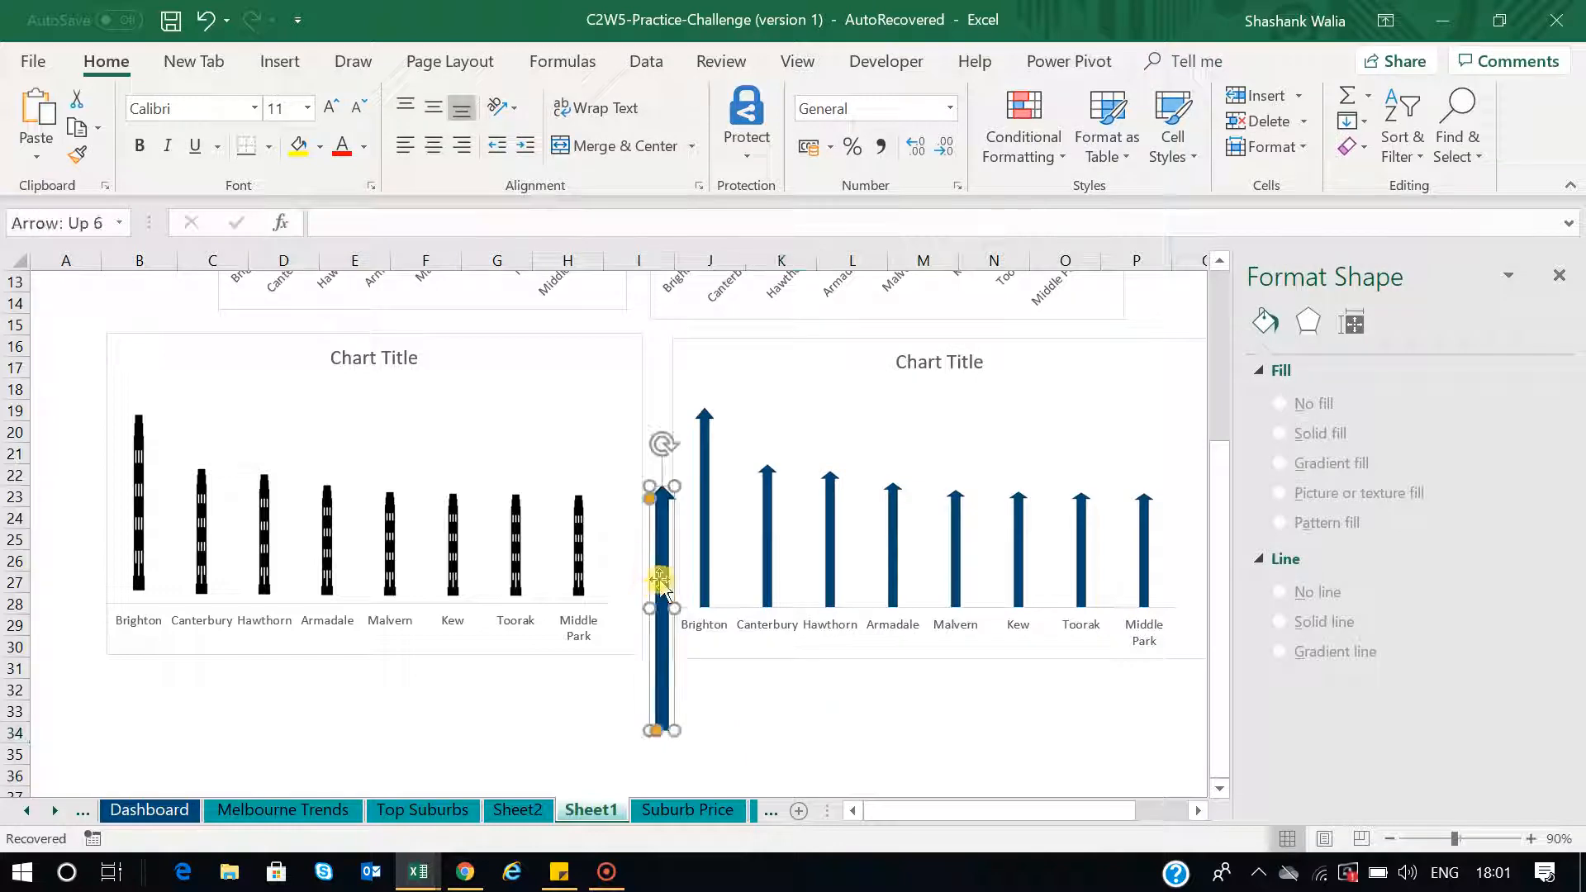
key("Delete")
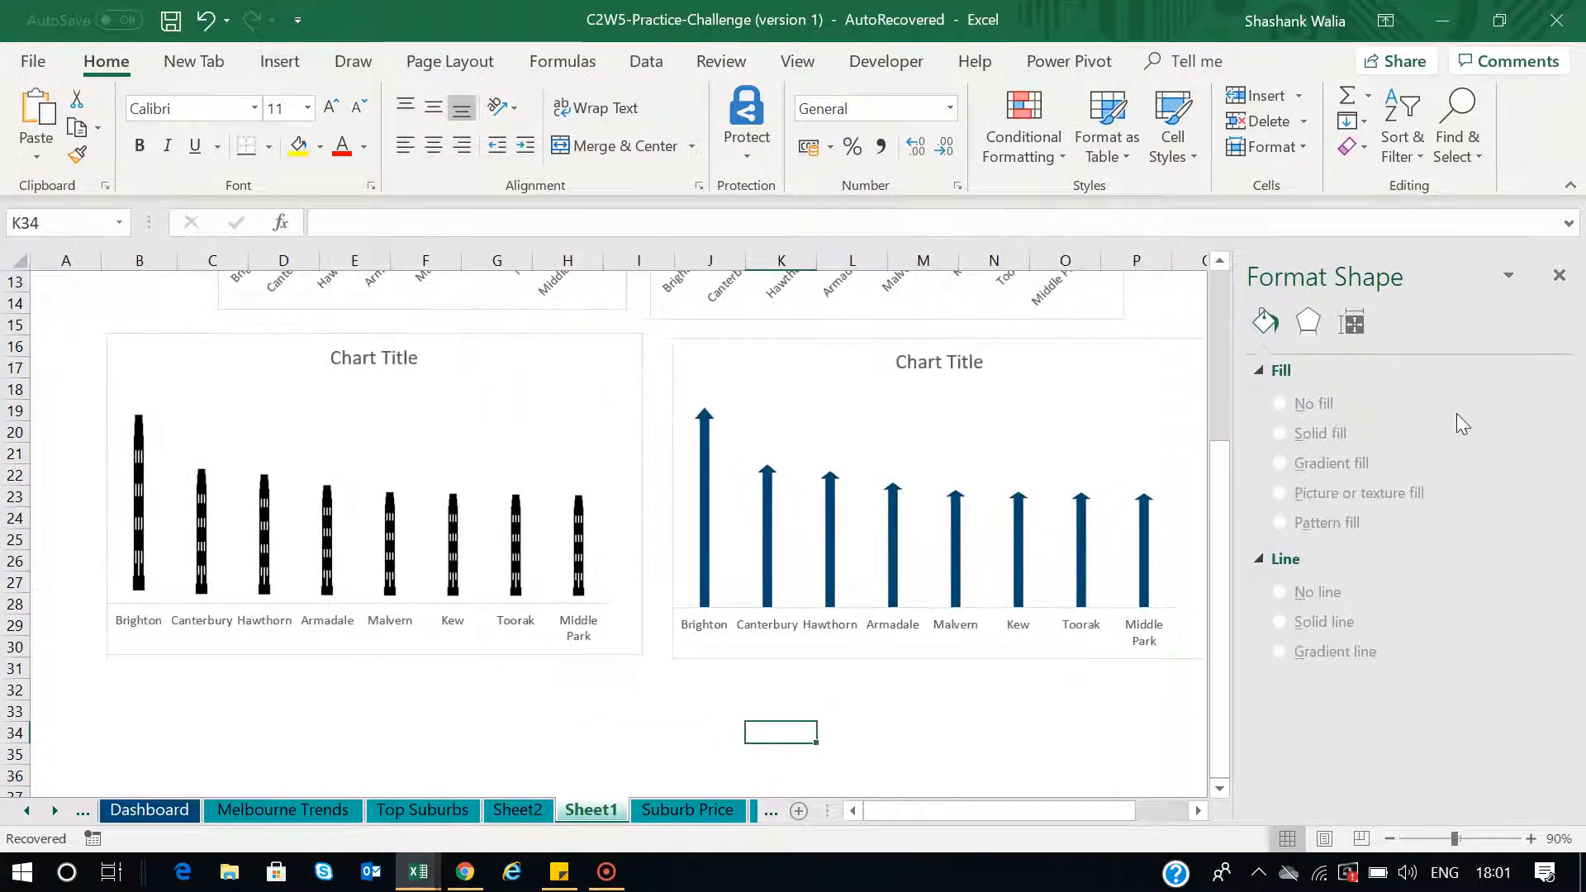
Close the Format Shape pane and review the lollipop, flower, building and arrow charts from the top of the worksheet
left_click(1560, 277)
scroll(1004, 496, "up", 3)
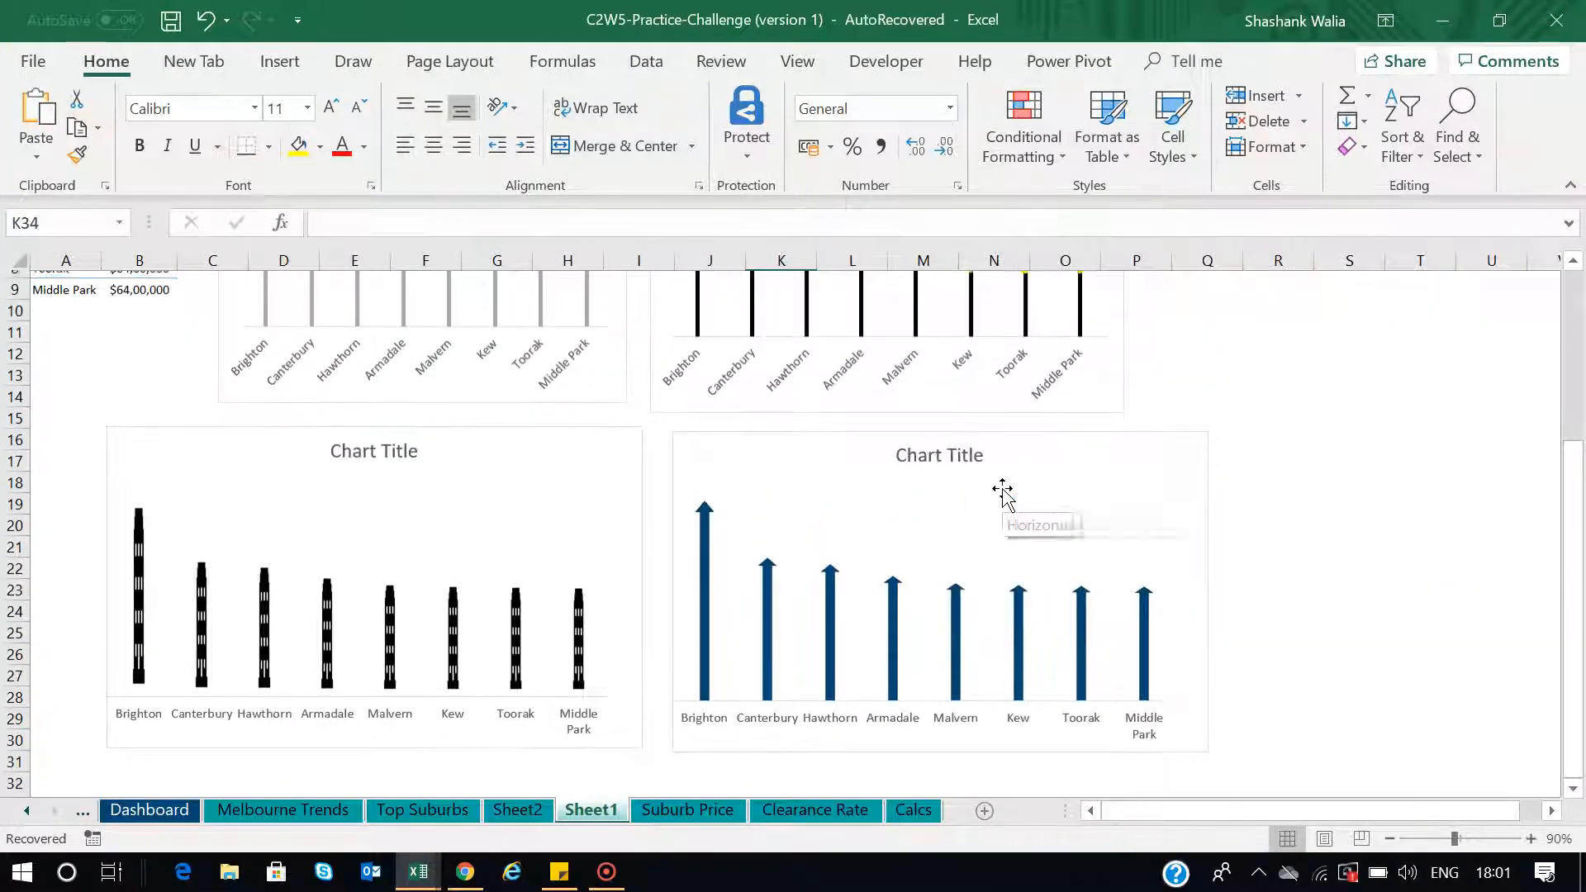
scroll(1002, 493, "up", 2)
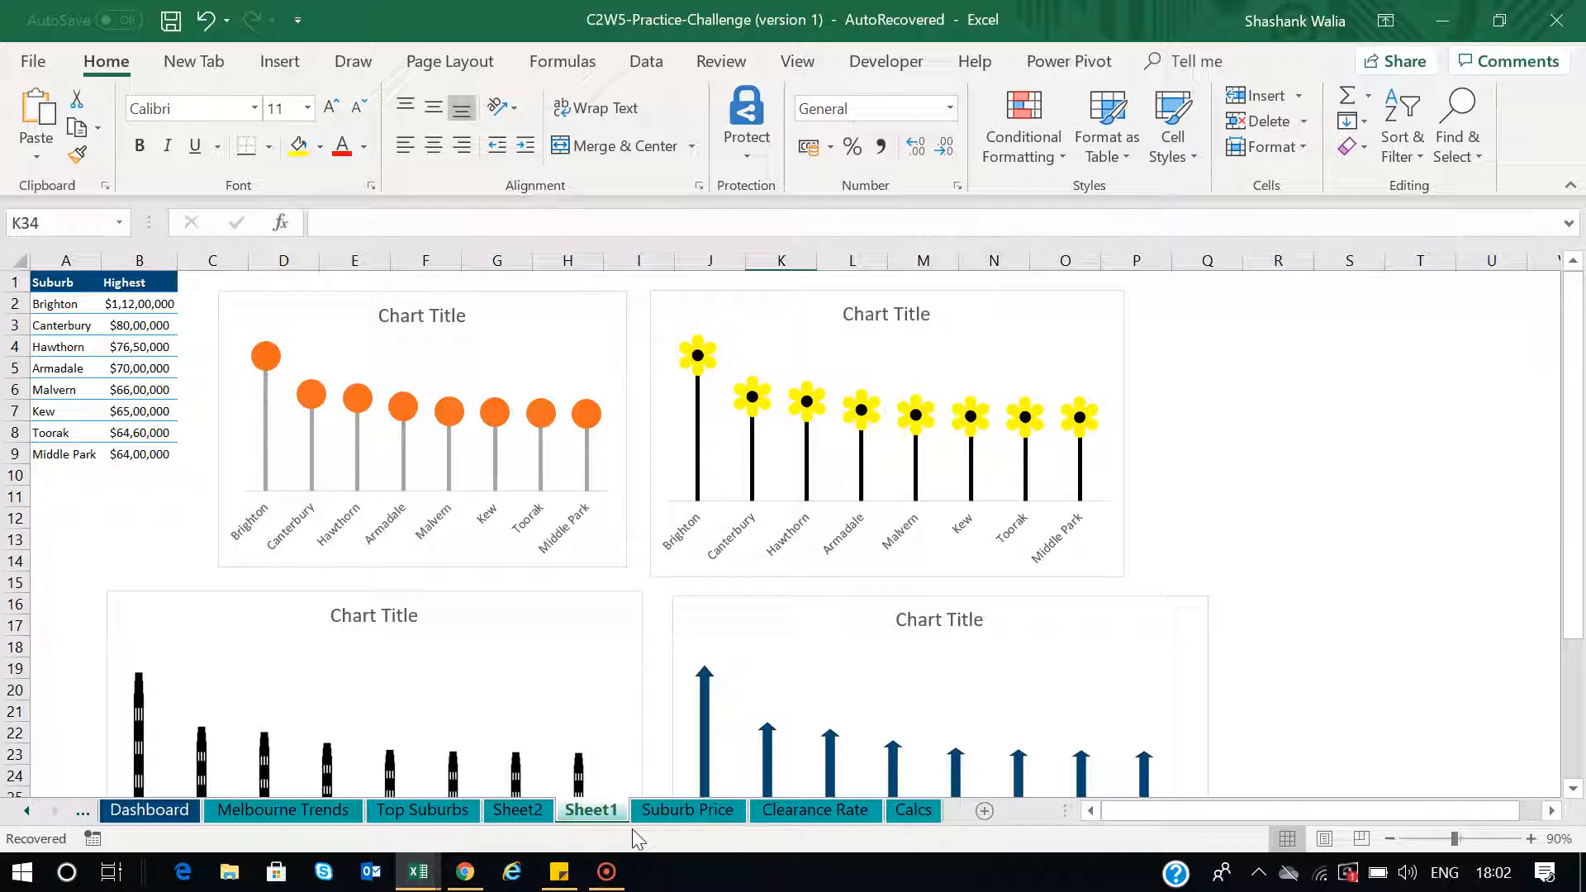
left_click(607, 872)
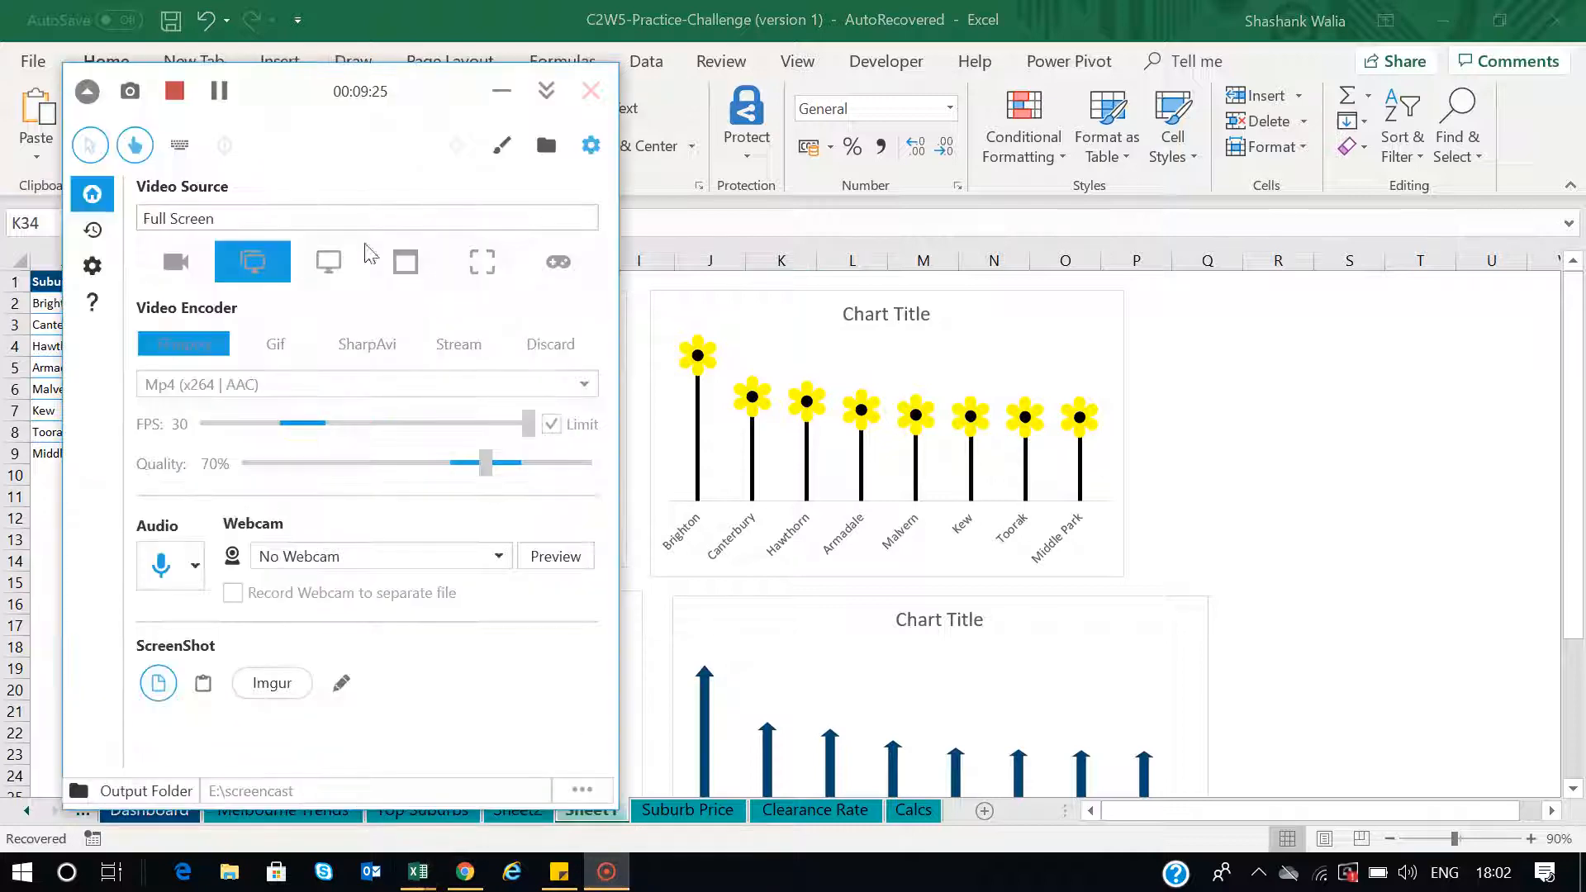